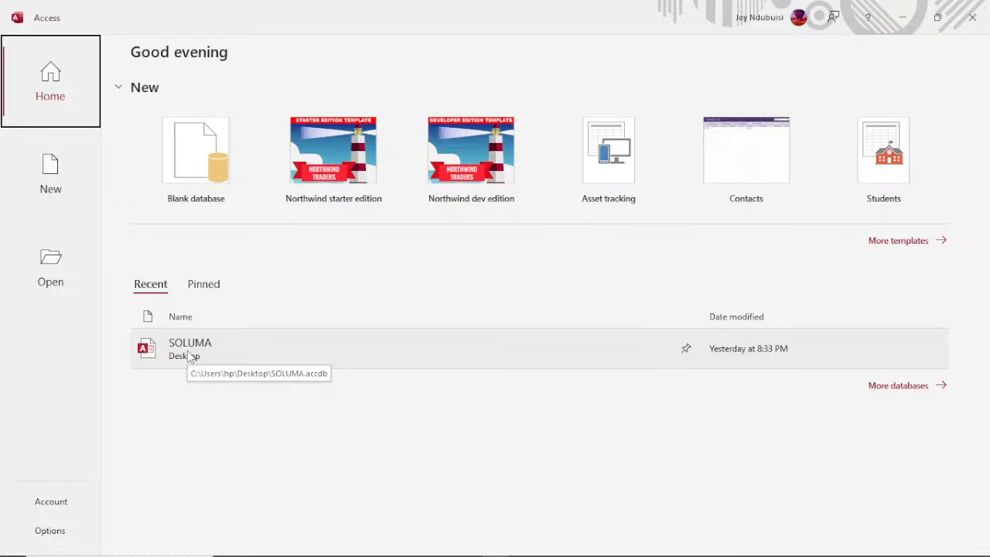
Open the recent SOLUMA database and enable its active content
{"action": "left_click", "coordinate": [188, 350]}
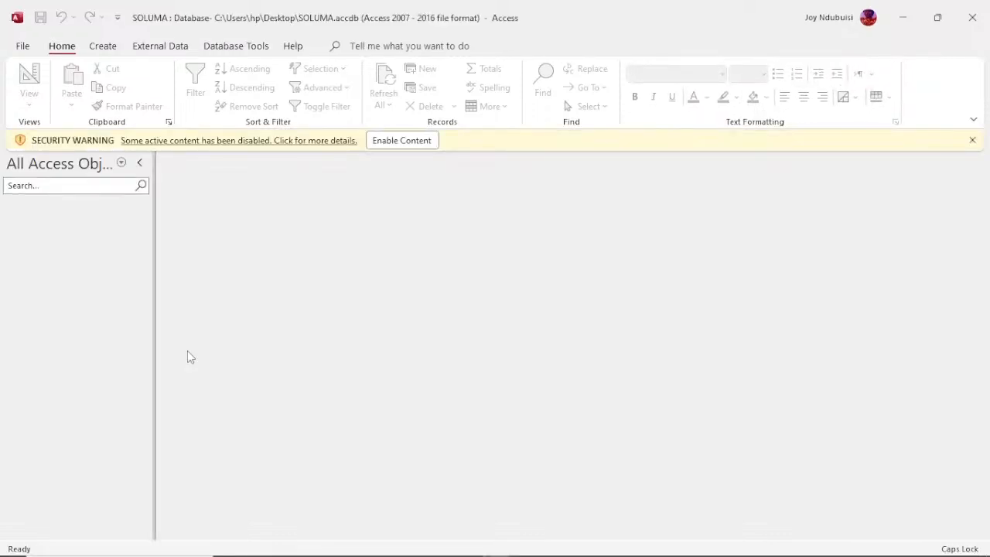
{"action": "left_click", "coordinate": [402, 140]}
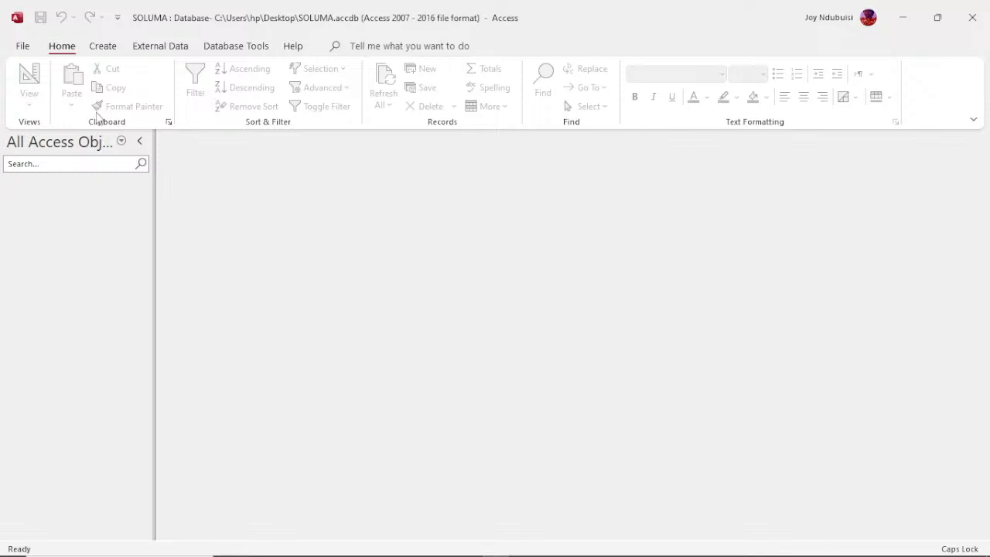
Create a new table in Design view with a first field named STAFF ID of data type AutoNumber
{"action": "left_click", "coordinate": [105, 48]}
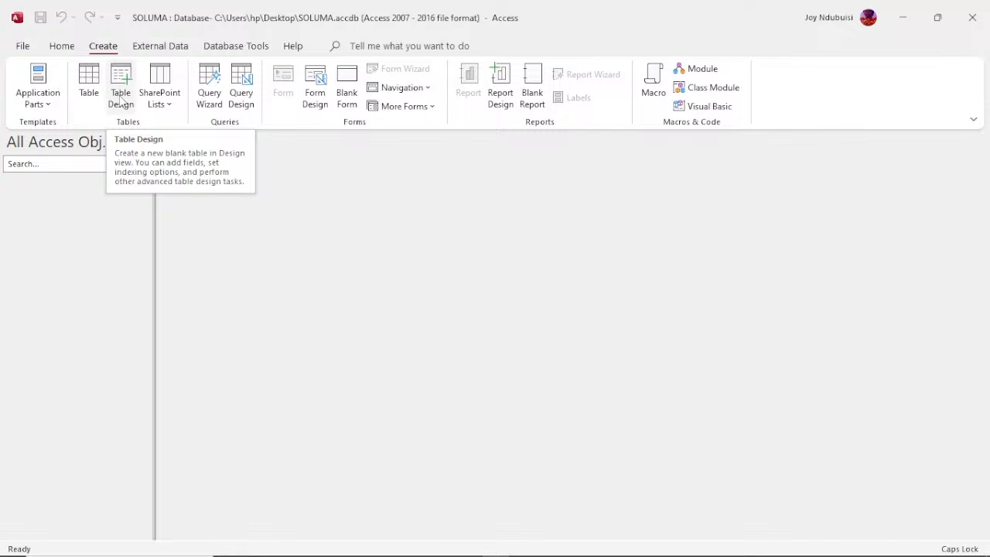
{"action": "left_click", "coordinate": [120, 95]}
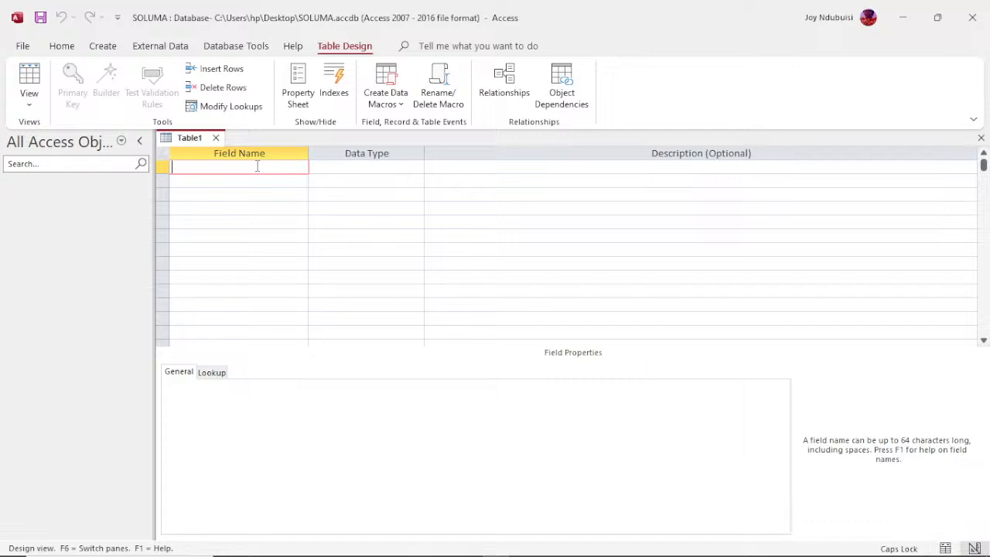
{"action": "type", "text": "STAFF ID"}
{"action": "left_click", "coordinate": [419, 167]}
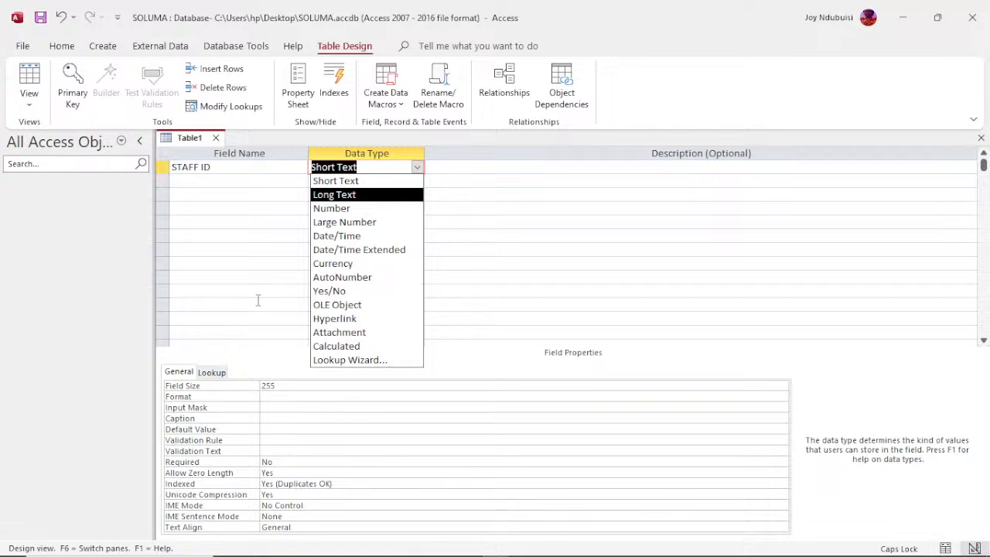
{"action": "left_click", "coordinate": [368, 278]}
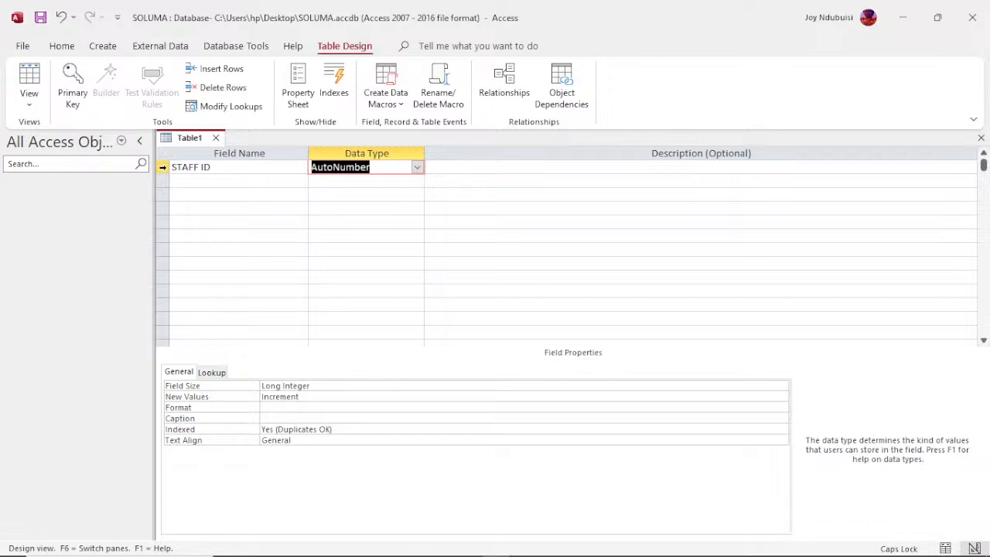
Set the STAFF ID field as the table's primary key
{"action": "left_click", "coordinate": [162, 168]}
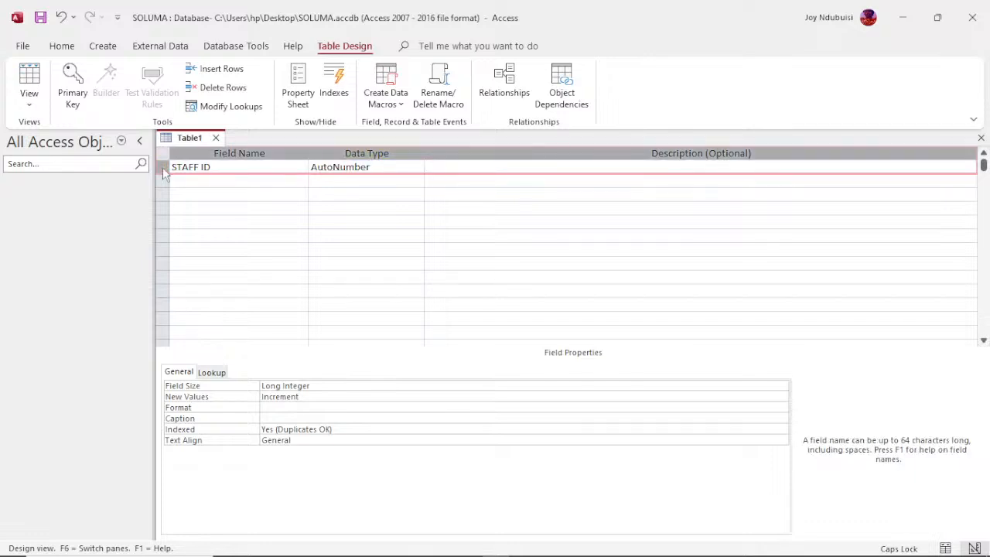
{"action": "left_click", "coordinate": [72, 100]}
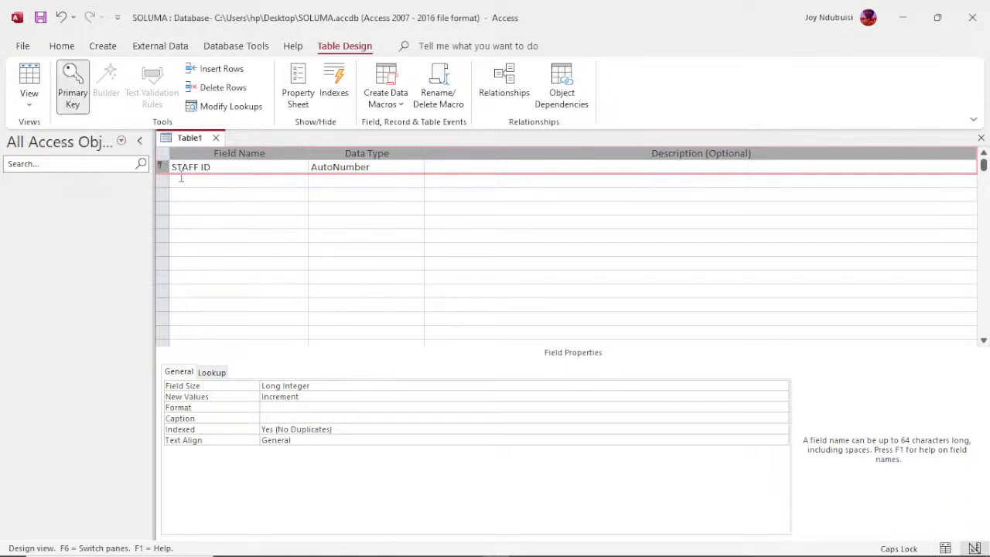
{"action": "left_click", "coordinate": [494, 167]}
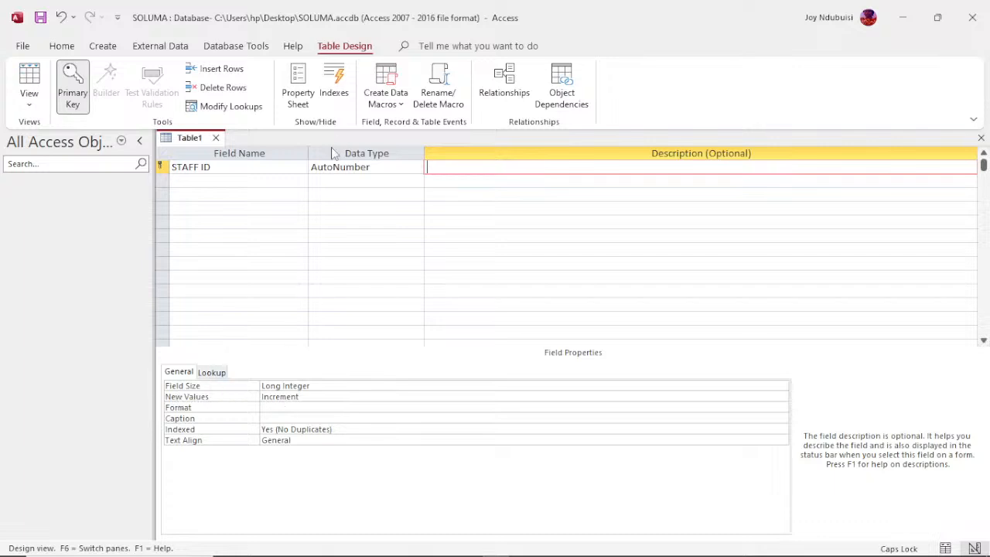
{"action": "left_click", "coordinate": [344, 171]}
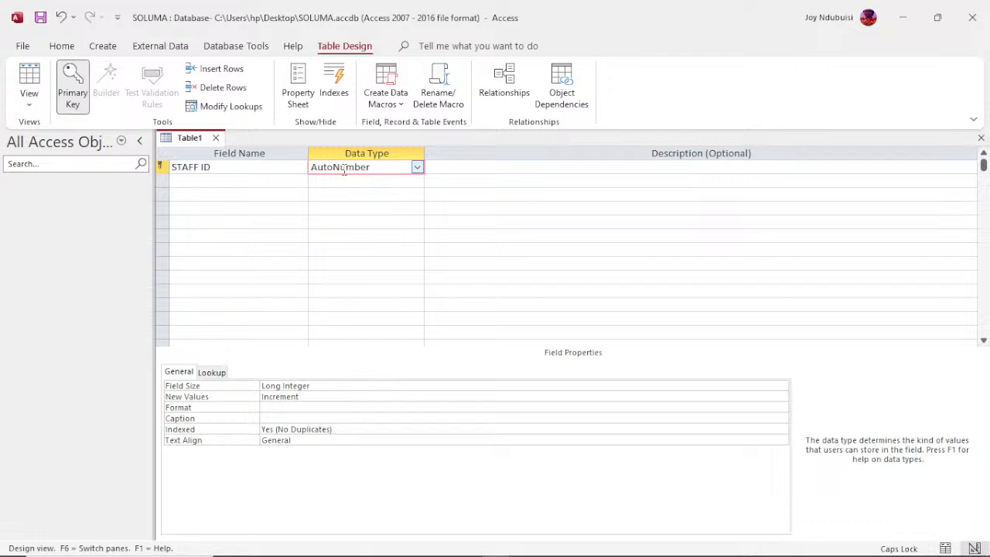
{"action": "left_click", "coordinate": [259, 164]}
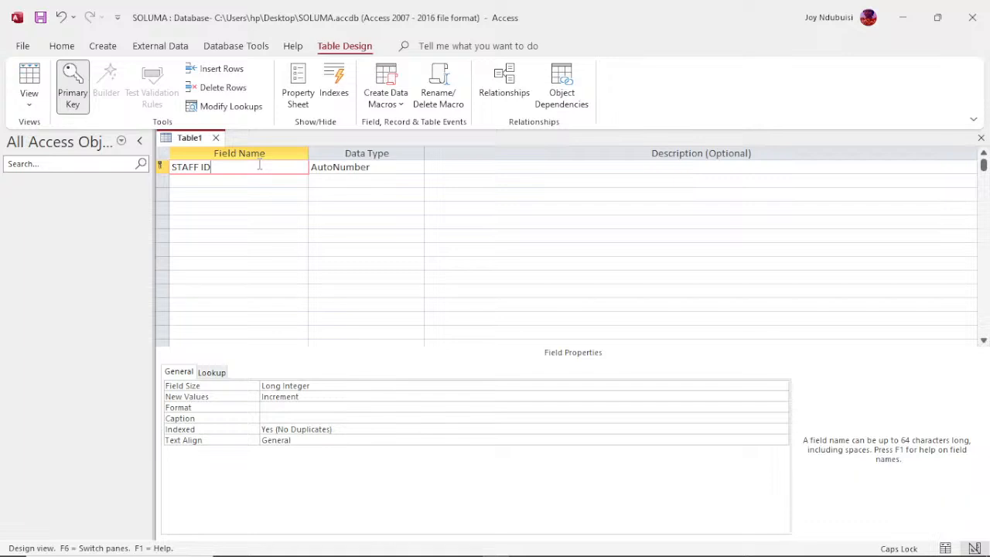
Add a FIRST NAME field below STAFF ID with the Short Text data type
{"action": "left_click", "coordinate": [230, 178]}
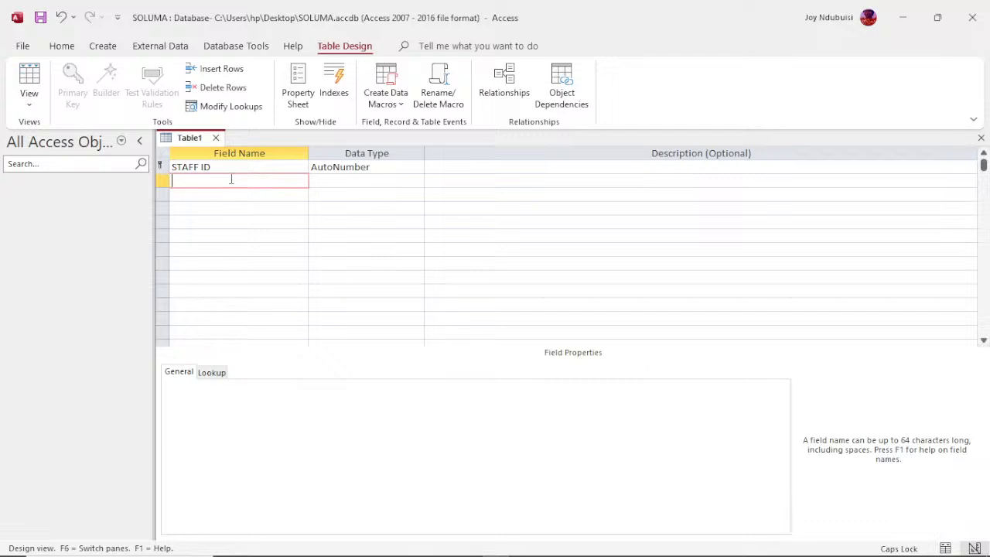
{"action": "type", "text": "FIRST NAME"}
{"action": "key", "text": "Tab"}
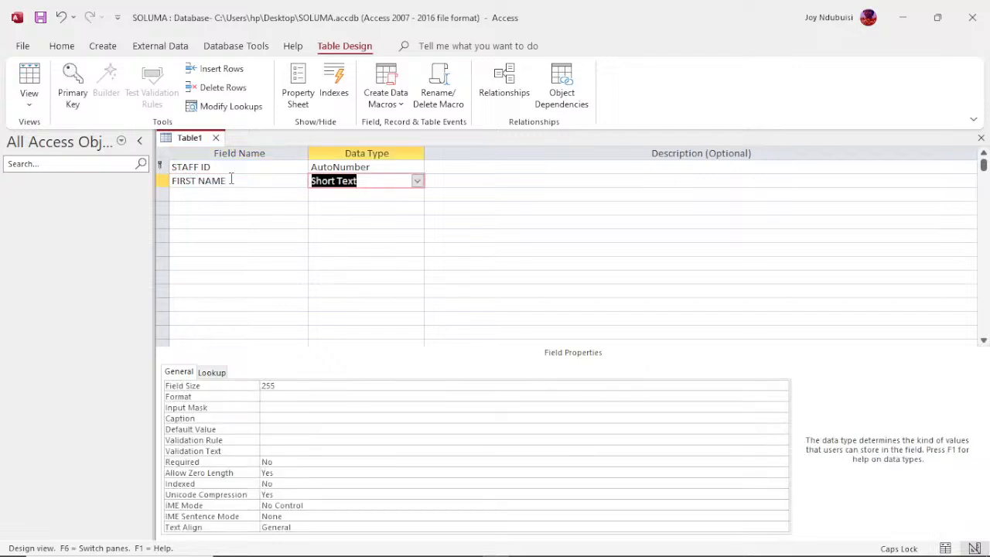
{"action": "left_click", "coordinate": [417, 182]}
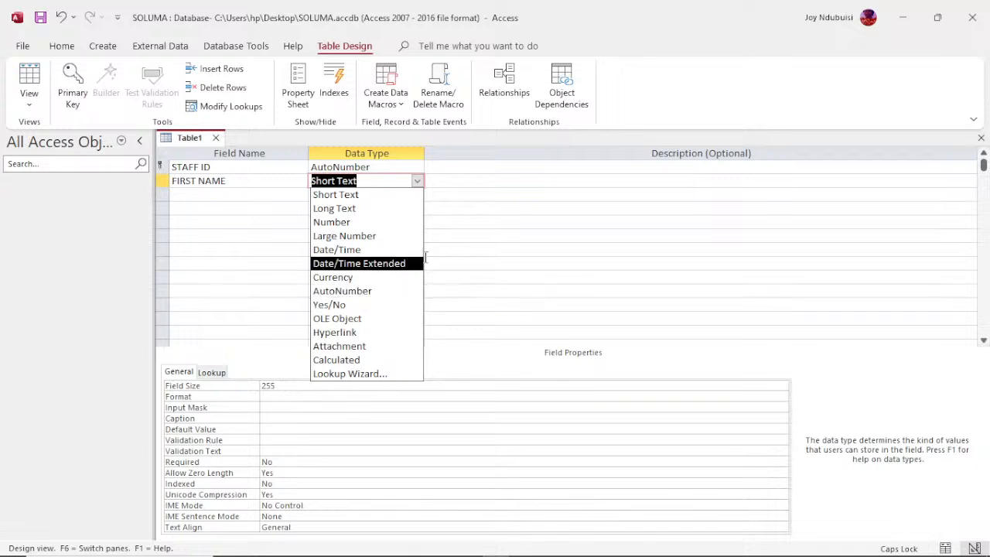
Enter the placeholder description GHGHVGHVHHHHHGHG for the FIRST NAME field
{"action": "left_click", "coordinate": [462, 180]}
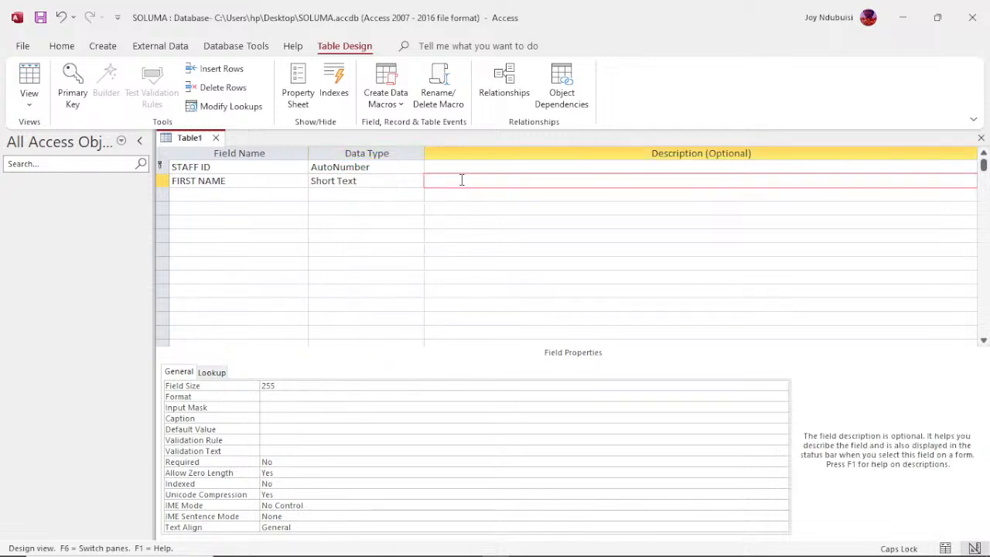
{"action": "type", "text": "GHGHVGHVHHHHHGHG"}
{"action": "key", "text": "Return"}
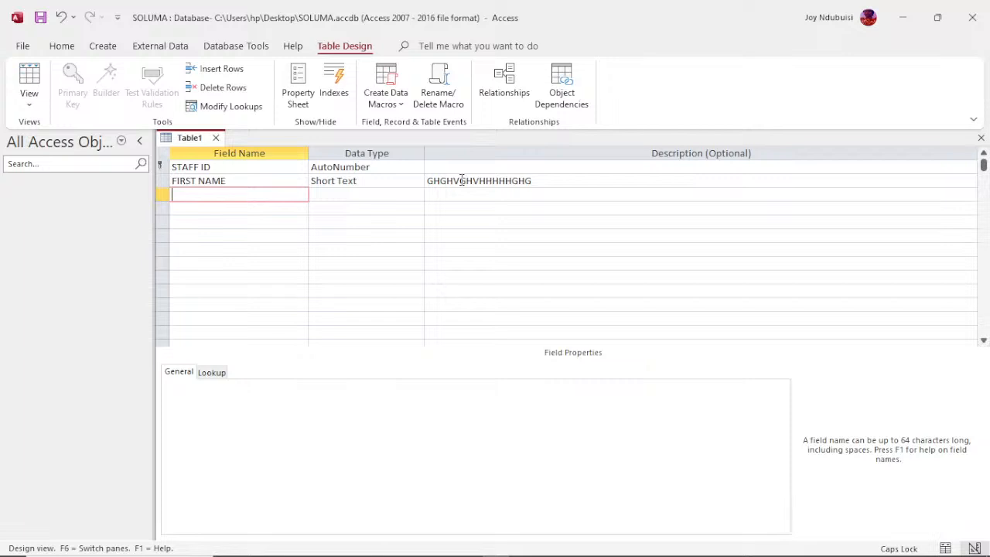
Change the FIRST NAME field's data type to Long Text and append YGGY to its description
{"action": "left_click", "coordinate": [389, 180]}
{"action": "left_click", "coordinate": [417, 181]}
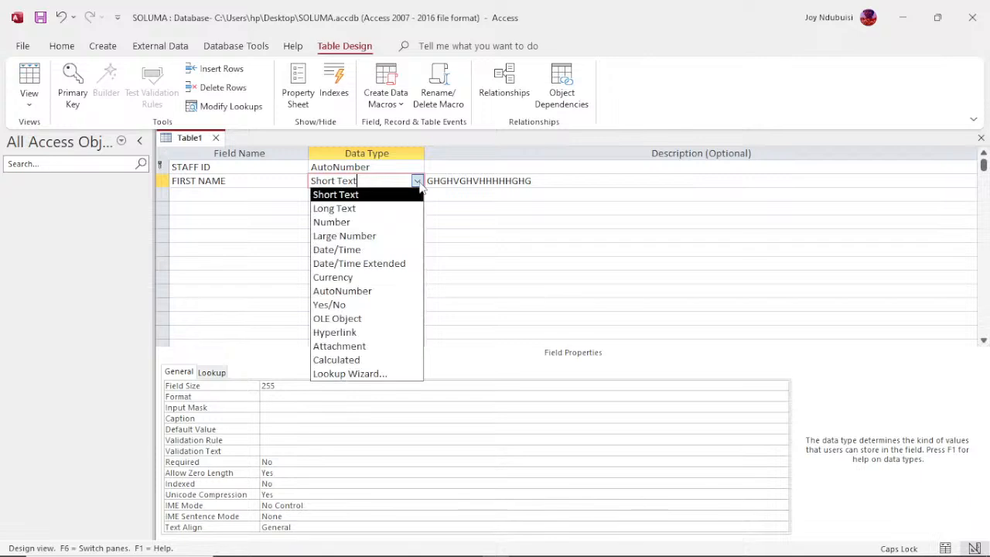
{"action": "left_click", "coordinate": [382, 209]}
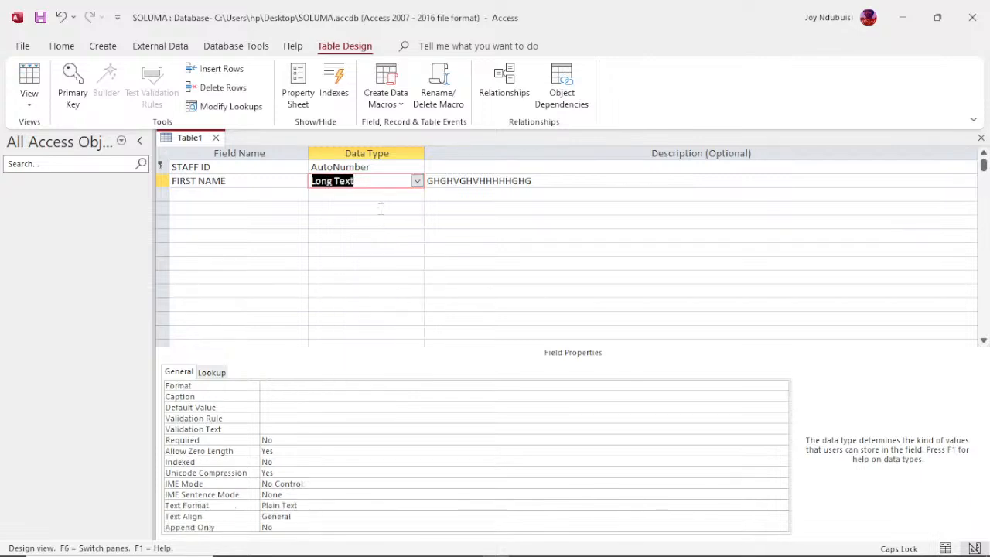
{"action": "left_click", "coordinate": [549, 179]}
{"action": "type", "text": "YGGY"}
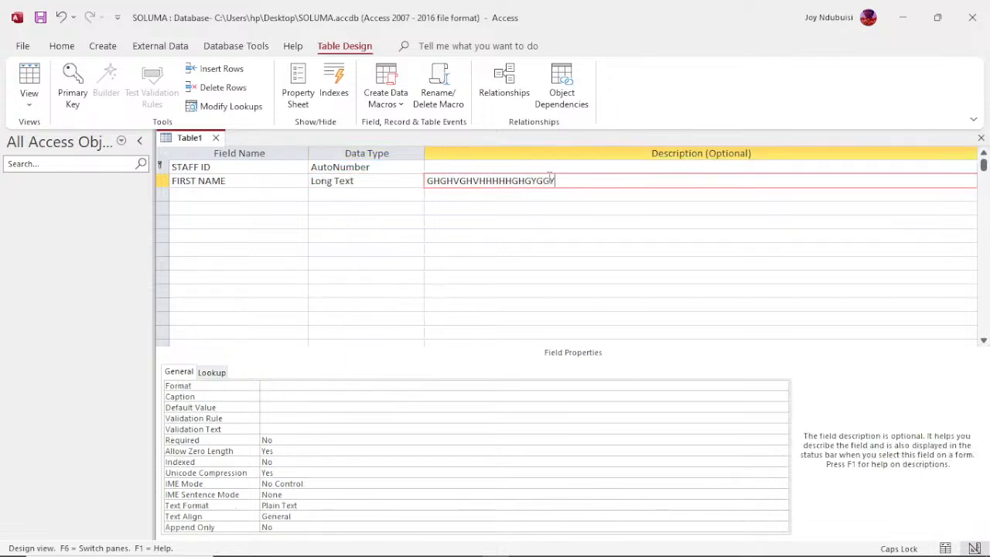
{"action": "key", "text": "Return"}
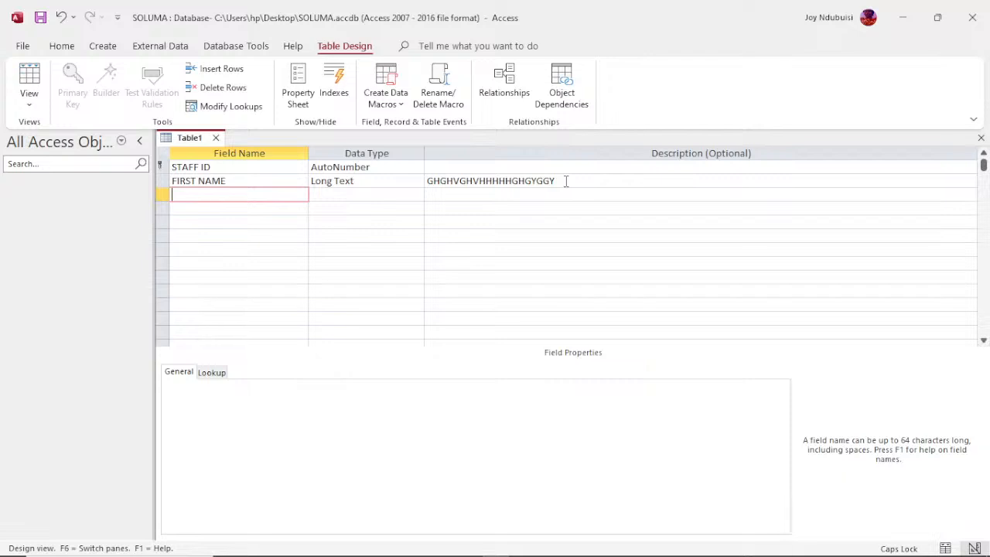
Erase the whole placeholder description of the FIRST NAME field
{"action": "left_click", "coordinate": [566, 181]}
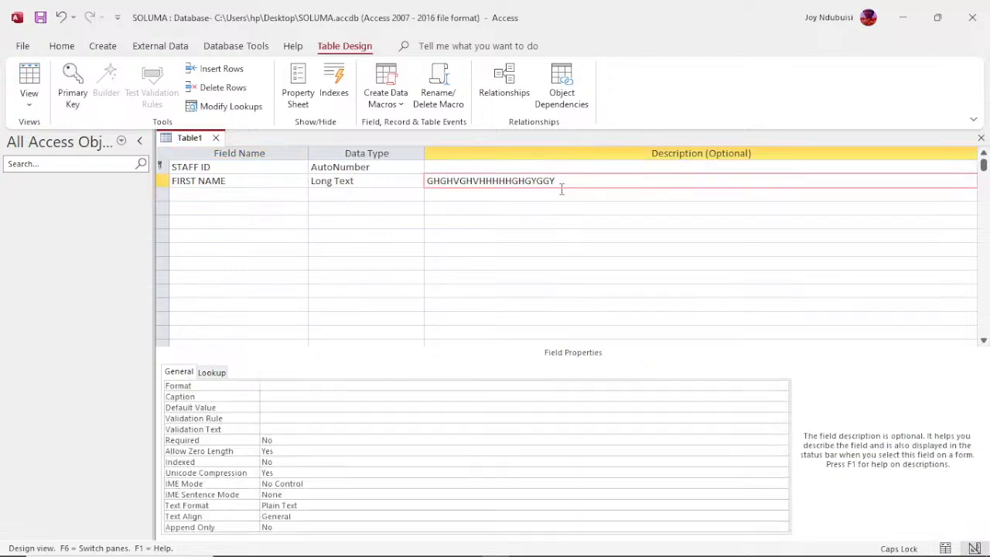
{"action": "key", "text": "BackSpace"}
{"action": "key", "text": "BackSpace"}
{"action": "key", "text": "BackSpace"}
{"action": "key", "text": "BackSpace"}
{"action": "key", "text": "BackSpace"}
{"action": "key", "text": "BackSpace"}
{"action": "key", "text": "BackSpace"}
{"action": "key", "text": "BackSpace"}
{"action": "key", "text": "BackSpace"}
{"action": "key", "text": "BackSpace"}
{"action": "key", "text": "BackSpace"}
{"action": "key", "text": "BackSpace"}
{"action": "key", "text": "BackSpace"}
{"action": "key", "text": "BackSpace"}
{"action": "key", "text": "BackSpace"}
{"action": "key", "text": "BackSpace"}
{"action": "key", "text": "BackSpace"}
{"action": "key", "text": "BackSpace"}
{"action": "key", "text": "BackSpace"}
{"action": "key", "text": "BackSpace"}
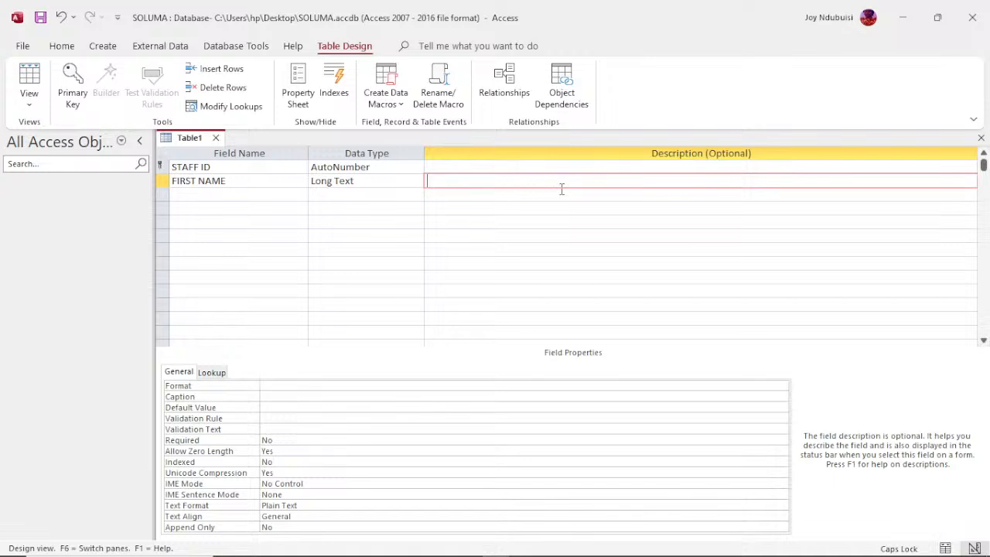
Set the FIRST NAME field's data type back to Short Text
{"action": "left_click", "coordinate": [409, 180]}
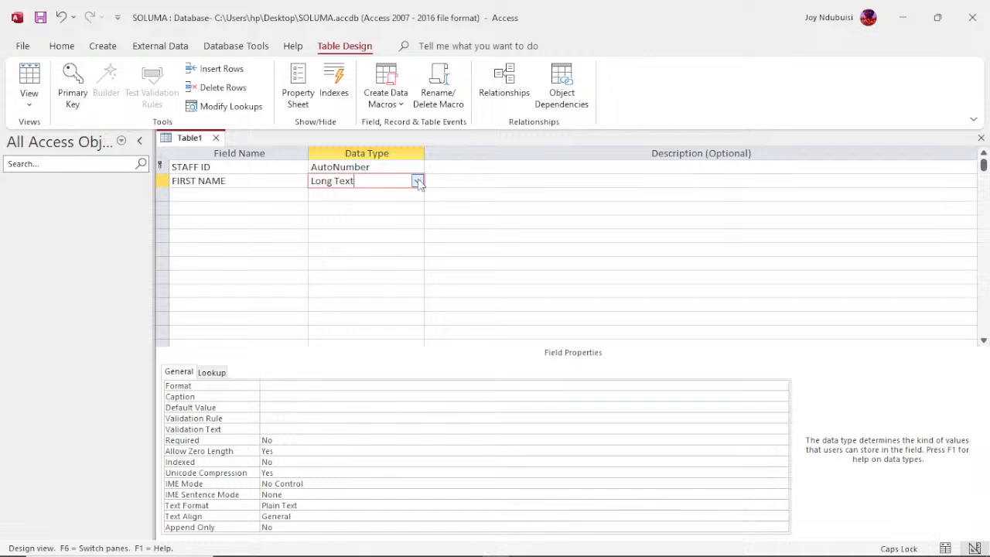
{"action": "left_click", "coordinate": [417, 181]}
{"action": "left_click", "coordinate": [384, 195]}
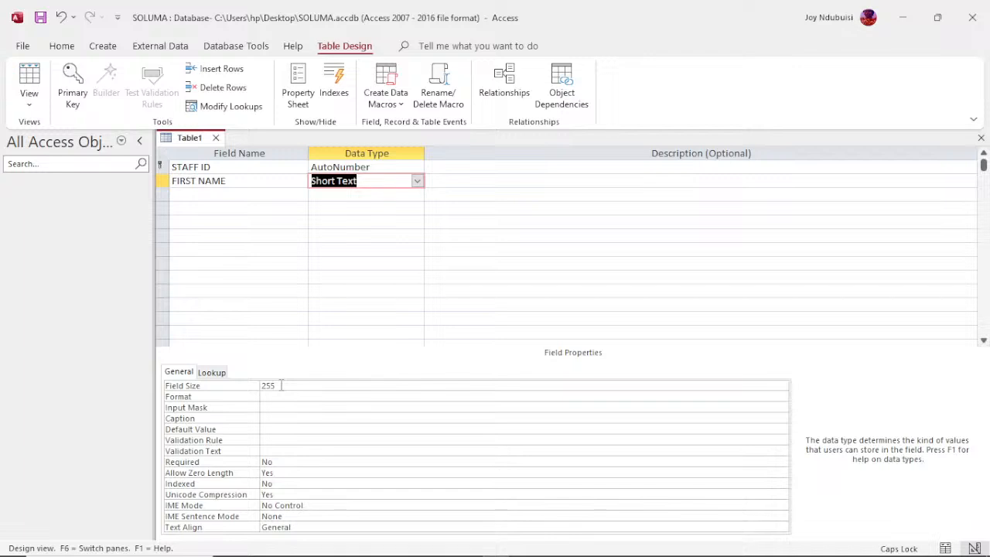
Set the FIRST NAME field's size to 35 characters
{"action": "left_click", "coordinate": [280, 386]}
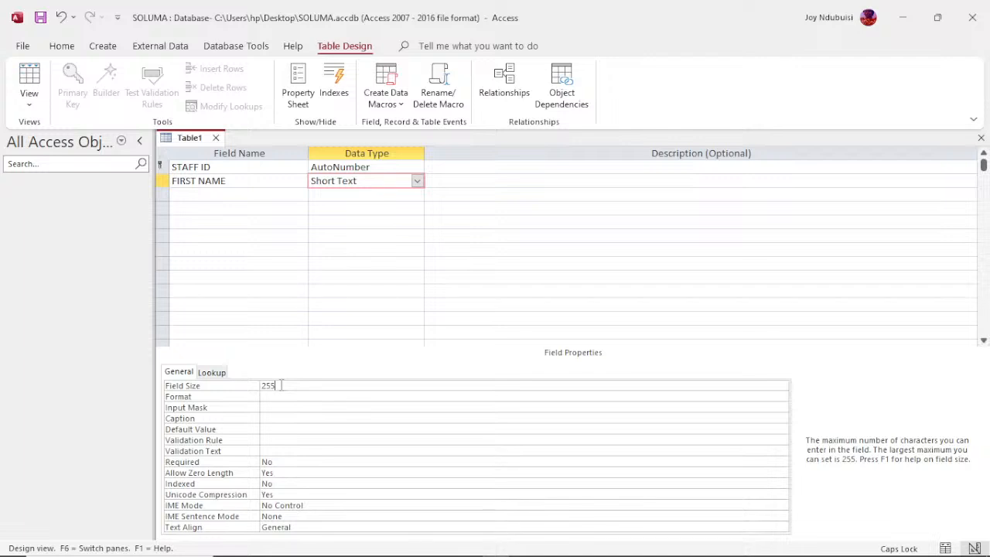
{"action": "key", "text": "BackSpace"}
{"action": "key", "text": "BackSpace"}
{"action": "key", "text": "BackSpace"}
{"action": "type", "text": "35"}
Make data entry mandatory for the FIRST NAME field by setting its Required property to Yes
{"action": "left_click", "coordinate": [277, 462]}
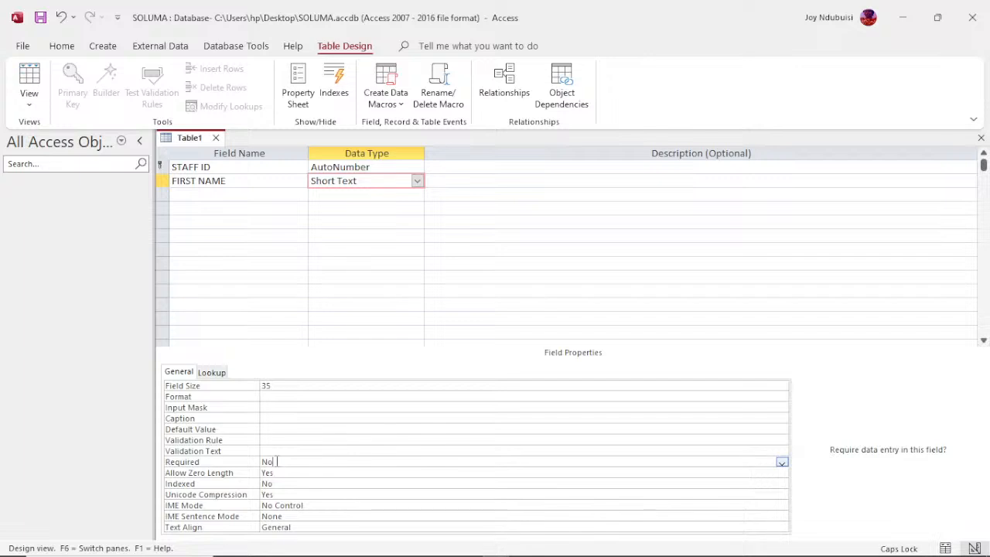
{"action": "key", "text": "BackSpace"}
{"action": "key", "text": "BackSpace"}
{"action": "type", "text": "YES"}
{"action": "left_click", "coordinate": [782, 463]}
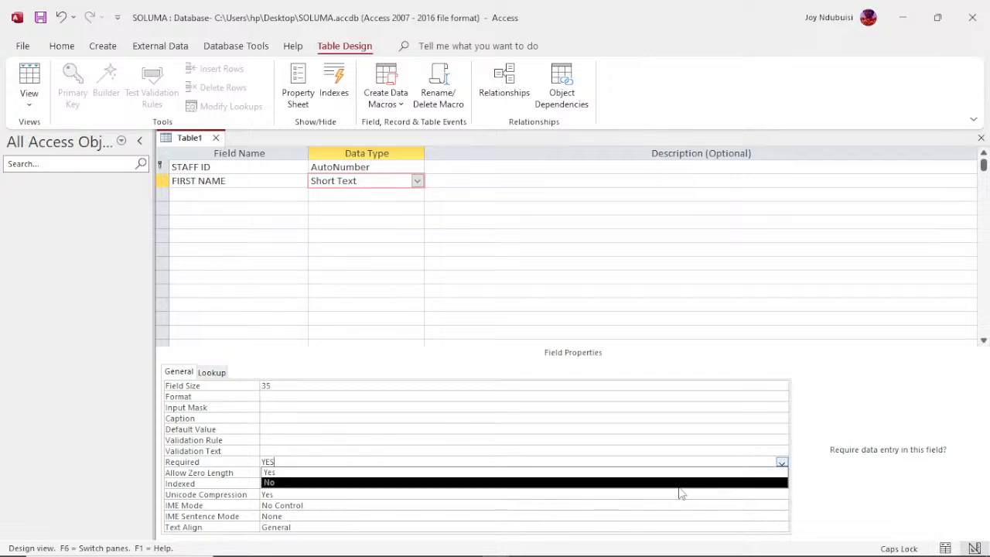
{"action": "left_click", "coordinate": [677, 473]}
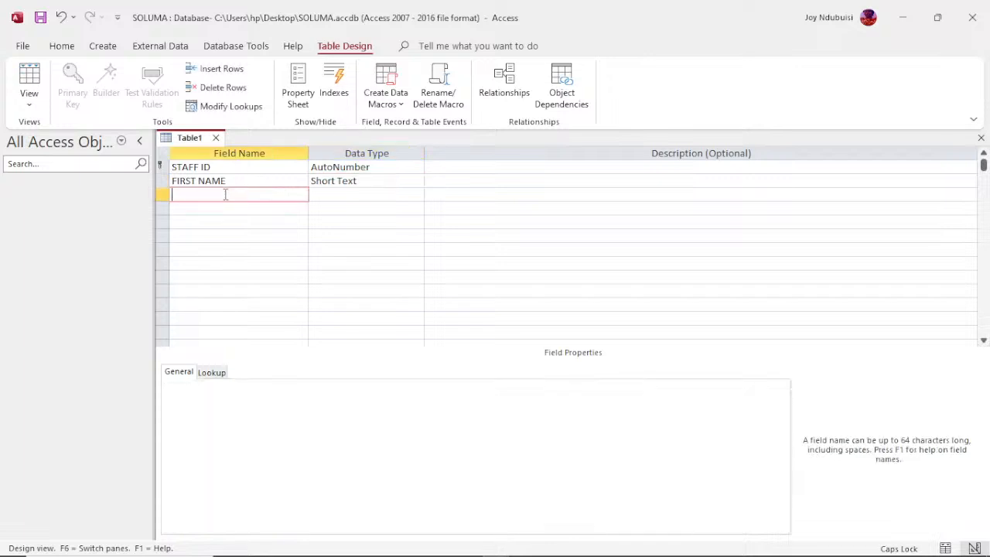
Add the fields LAST NAME, CONTACT ADDRESS and PHONE NUMBER below FIRST NAME, keeping the default Short Text type
{"action": "type", "text": "LAST NAME"}
{"action": "key", "text": "Down"}
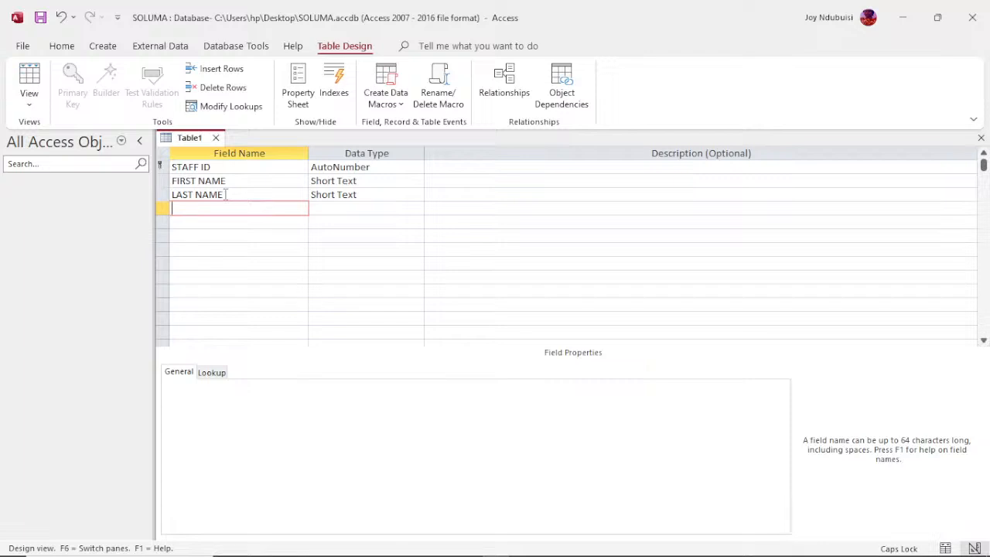
{"action": "type", "text": "CONTACT ADDRESS"}
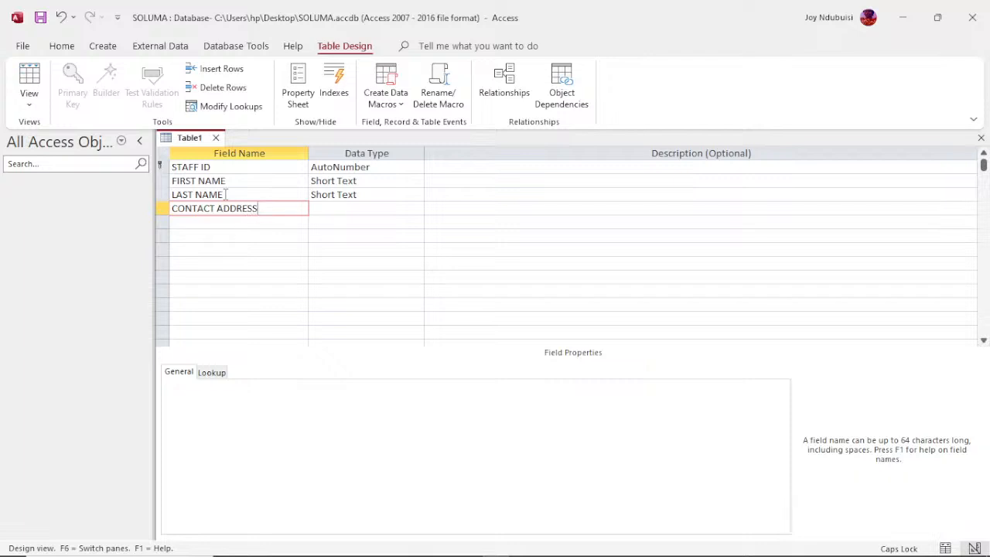
{"action": "key", "text": "Down"}
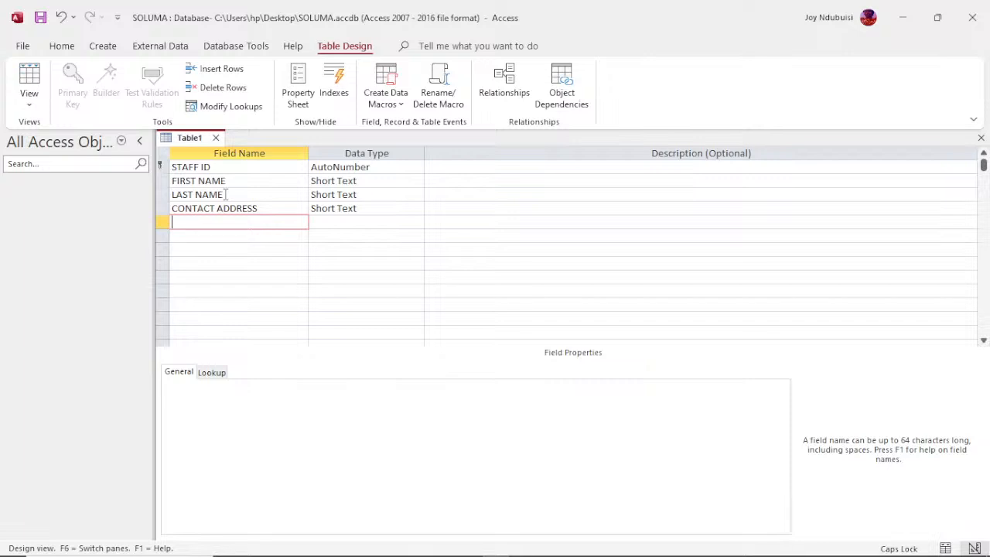
{"action": "type", "text": "PHONE NUMBER"}
{"action": "key", "text": "Down"}
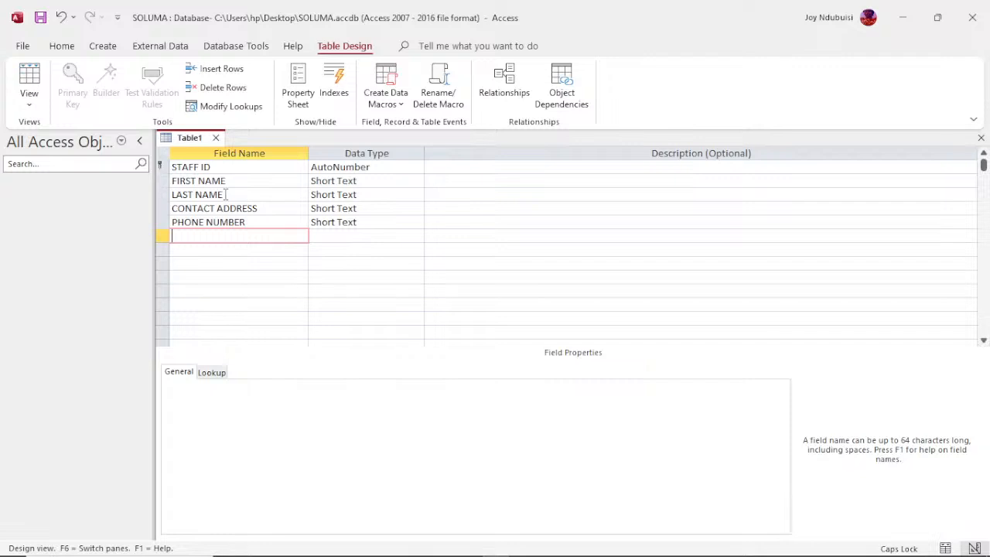
{"action": "left_click", "coordinate": [417, 222]}
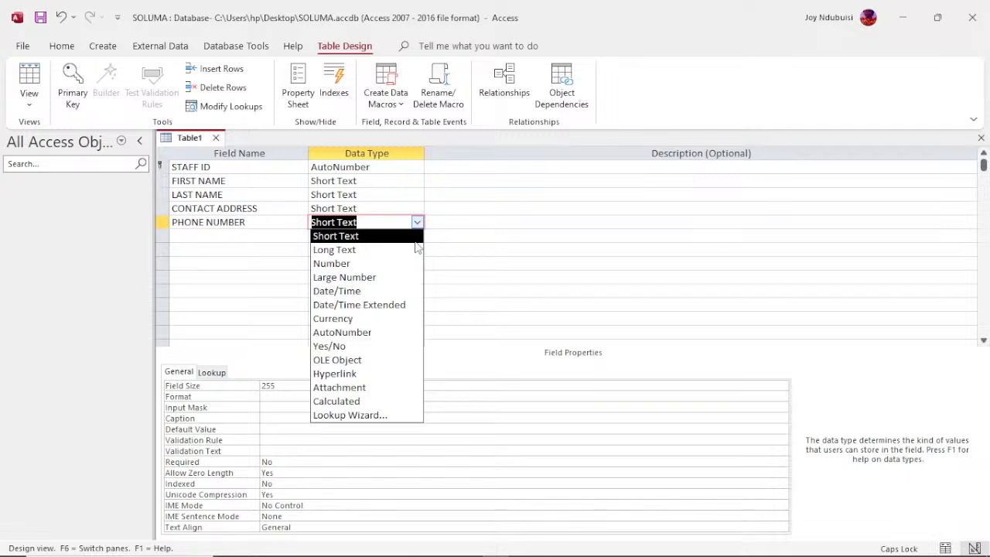
{"action": "left_click", "coordinate": [205, 235]}
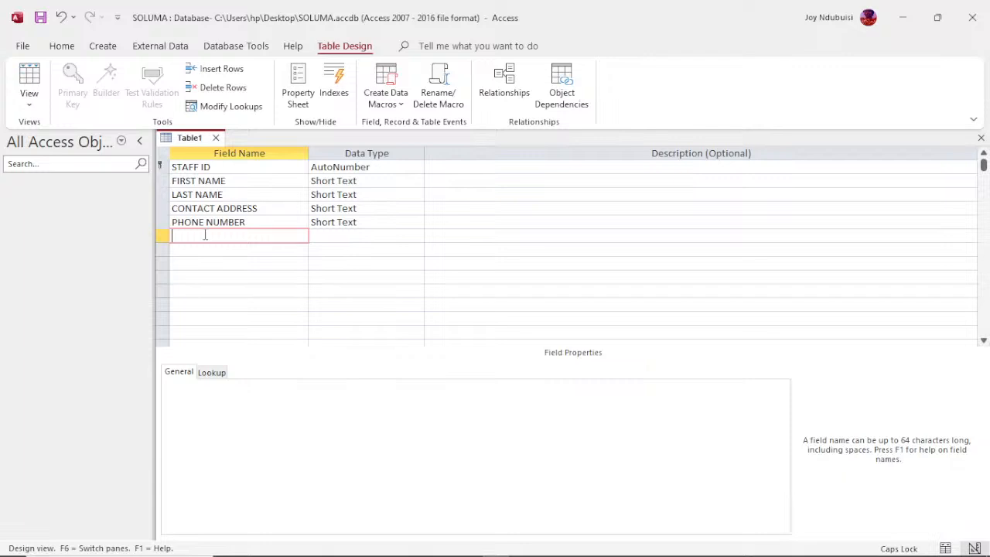
{"action": "left_click", "coordinate": [477, 220]}
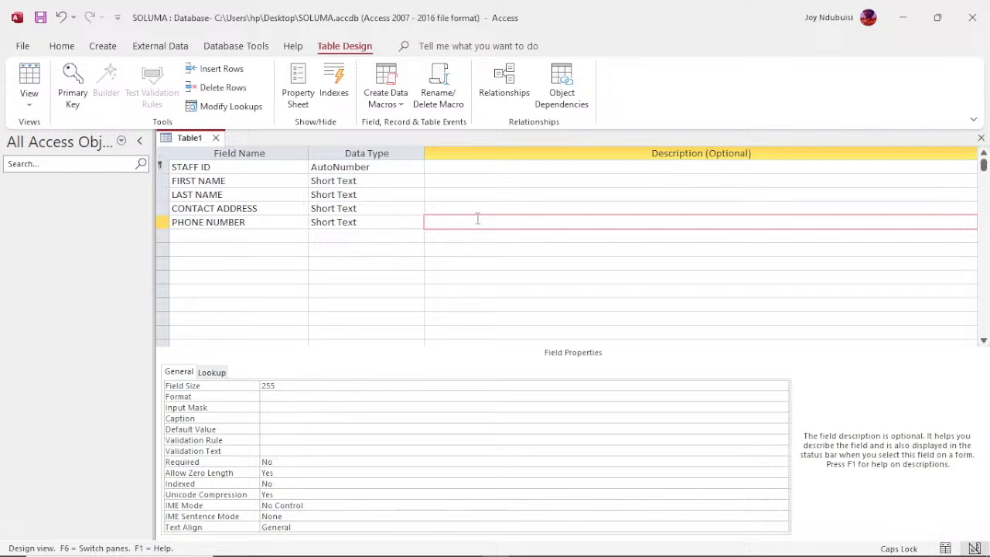
{"action": "type", "text": "+234"}
{"action": "type", "text": "-9676-"}
{"action": "key", "text": "BackSpace"}
{"action": "key", "text": "BackSpace"}
{"action": "key", "text": "BackSpace"}
{"action": "key", "text": "BackSpace"}
{"action": "key", "text": "BackSpace"}
{"action": "key", "text": "BackSpace"}
{"action": "key", "text": "BackSpace"}
{"action": "key", "text": "BackSpace"}
{"action": "key", "text": "BackSpace"}
{"action": "key", "text": "BackSpace"}
Add the fields EMAIL, STATE OF ORIGIN and MARITAL STATUS below PHONE NUMBER
{"action": "left_click", "coordinate": [199, 236]}
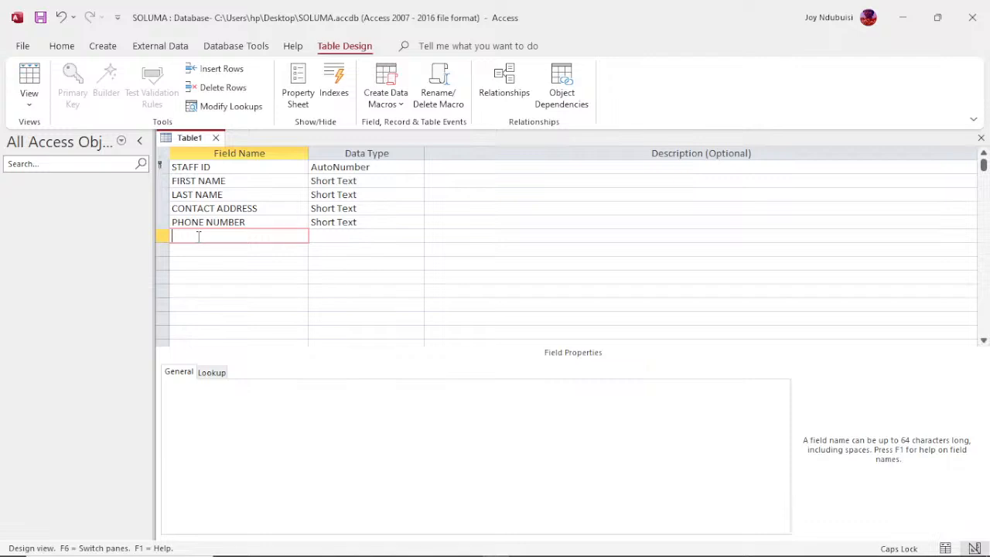
{"action": "type", "text": "EMAIL"}
{"action": "key", "text": "Down"}
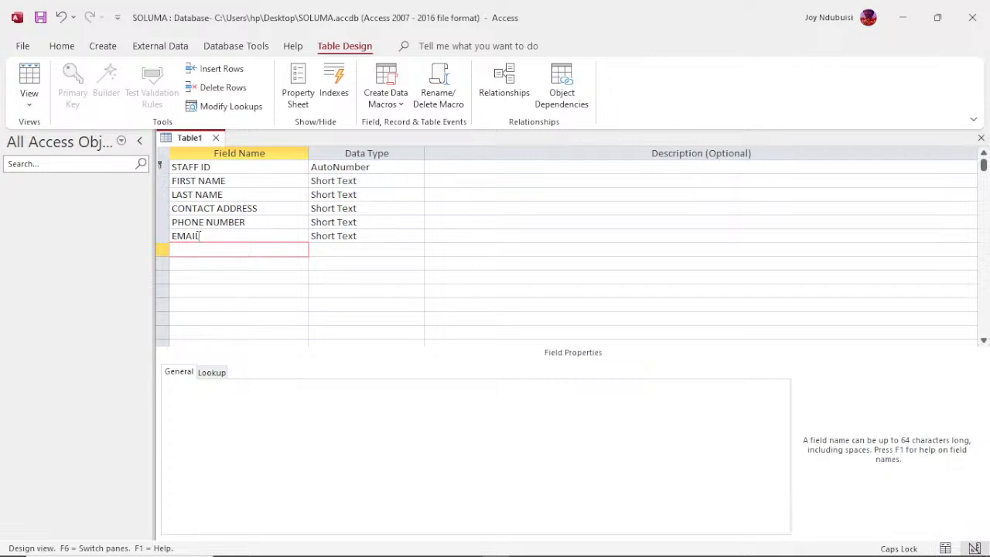
{"action": "type", "text": "STATE OF ORIGIN"}
{"action": "key", "text": "Down"}
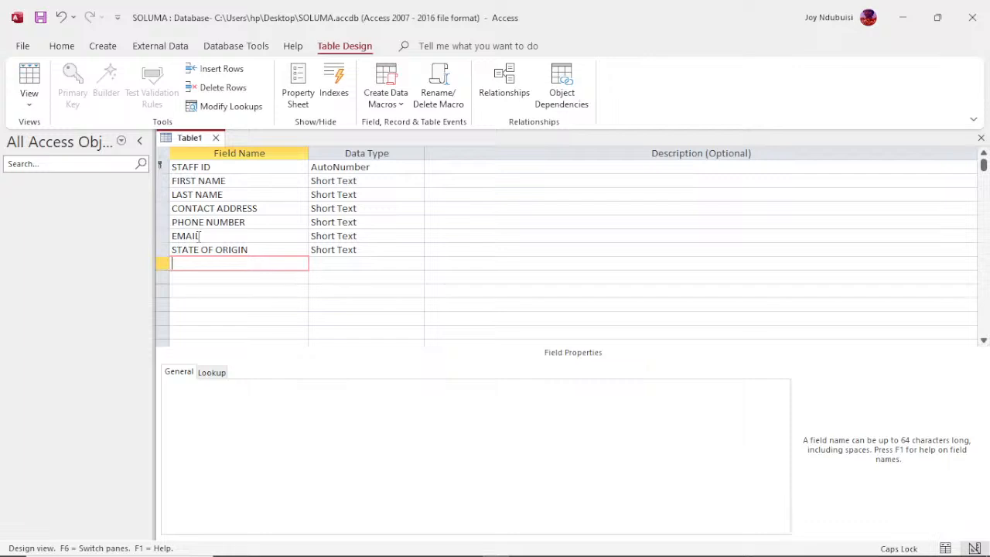
{"action": "type", "text": "MARITAL STATUS"}
Start the Lookup Wizard for the MARITAL STATUS field and choose to type in the lookup values manually
{"action": "left_click", "coordinate": [212, 372]}
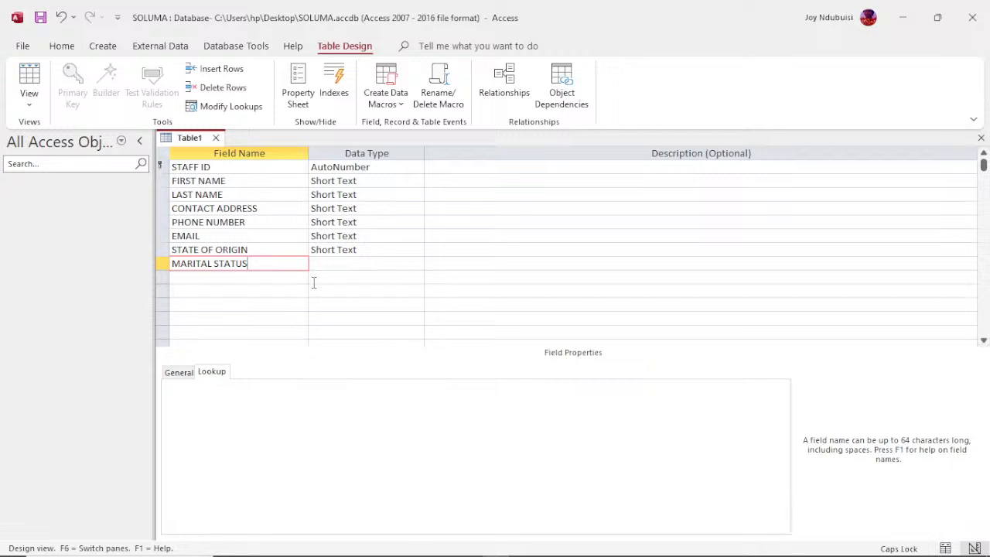
{"action": "left_click", "coordinate": [416, 264]}
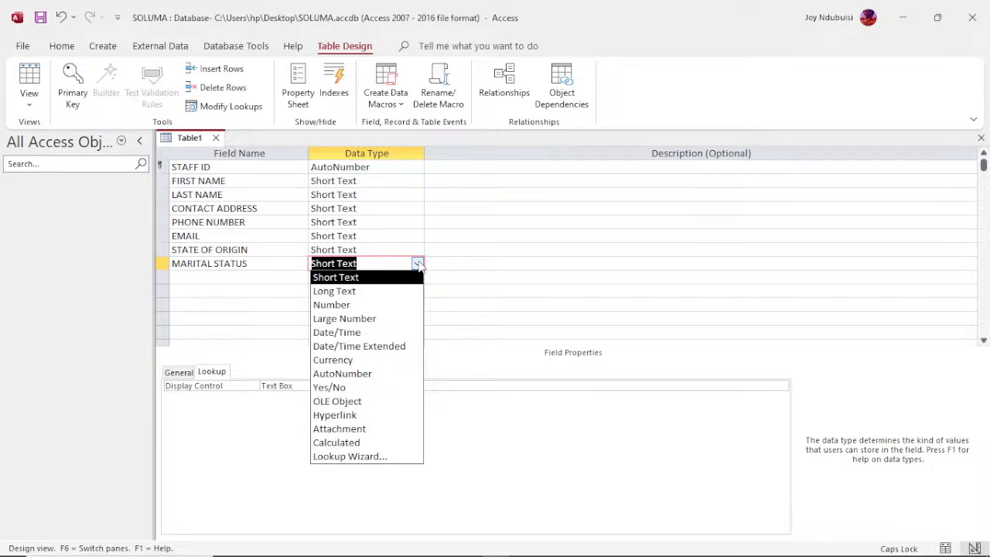
{"action": "left_click", "coordinate": [352, 457]}
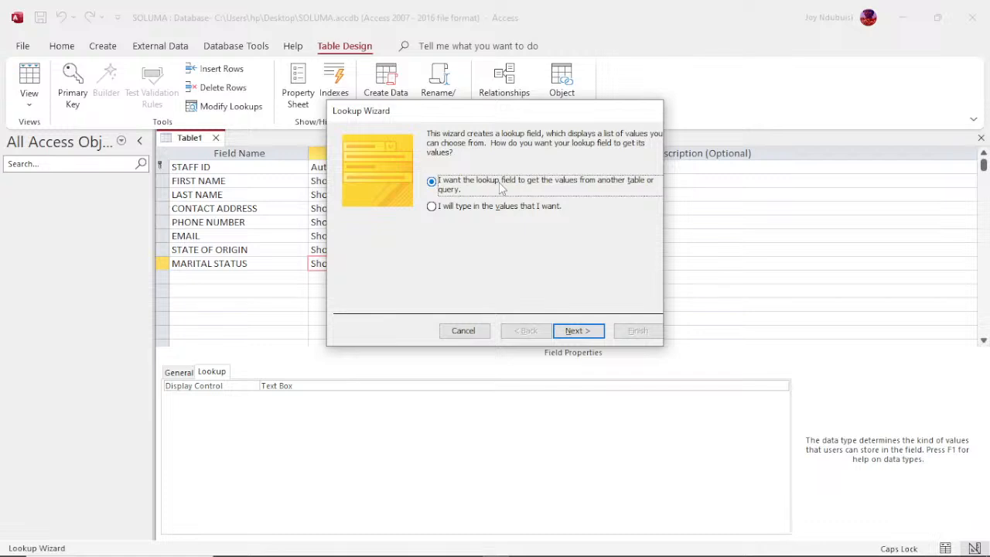
{"action": "left_click", "coordinate": [432, 208]}
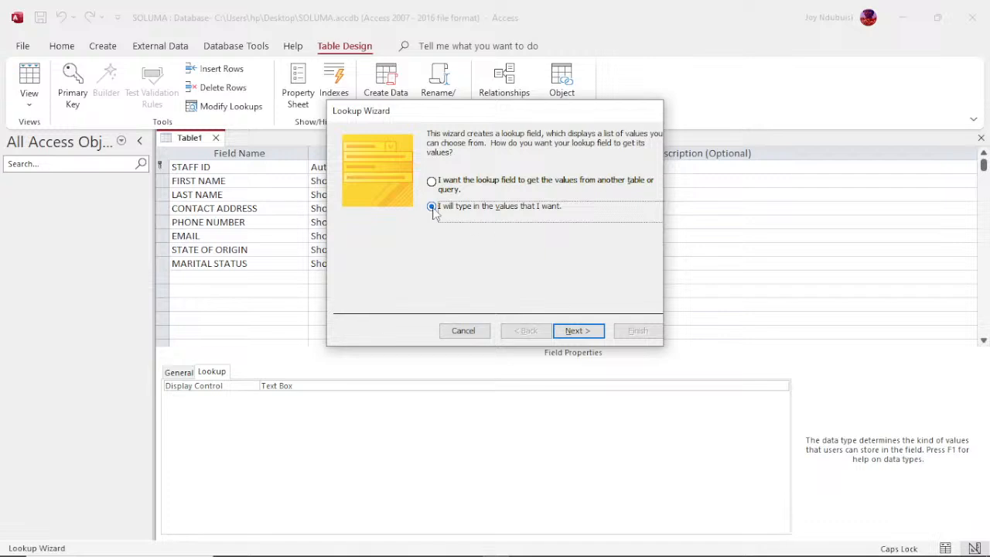
{"action": "left_click", "coordinate": [586, 330]}
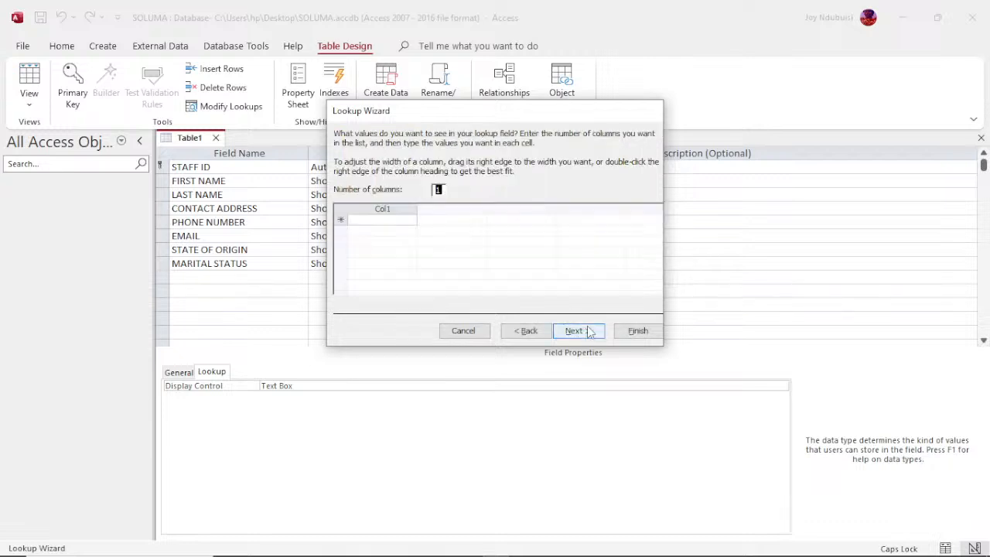
Enter SINGLE, MARRIED, DIVORCED/DIVORCEE and WIDOW/WIDOWED as the lookup values in a single column
{"action": "left_click", "coordinate": [360, 220]}
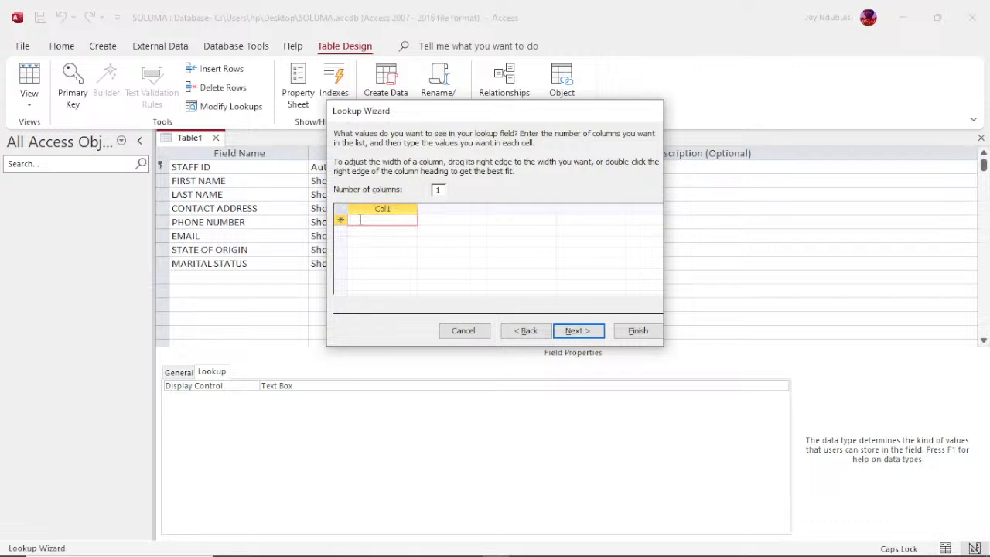
{"action": "type", "text": "SINGLE"}
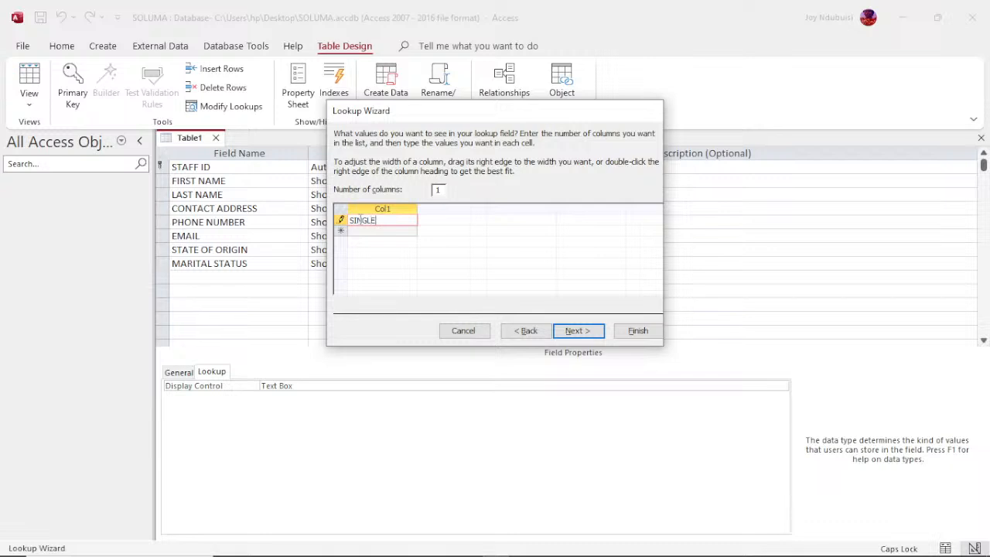
{"action": "key", "text": "Return"}
{"action": "type", "text": "MARRIED"}
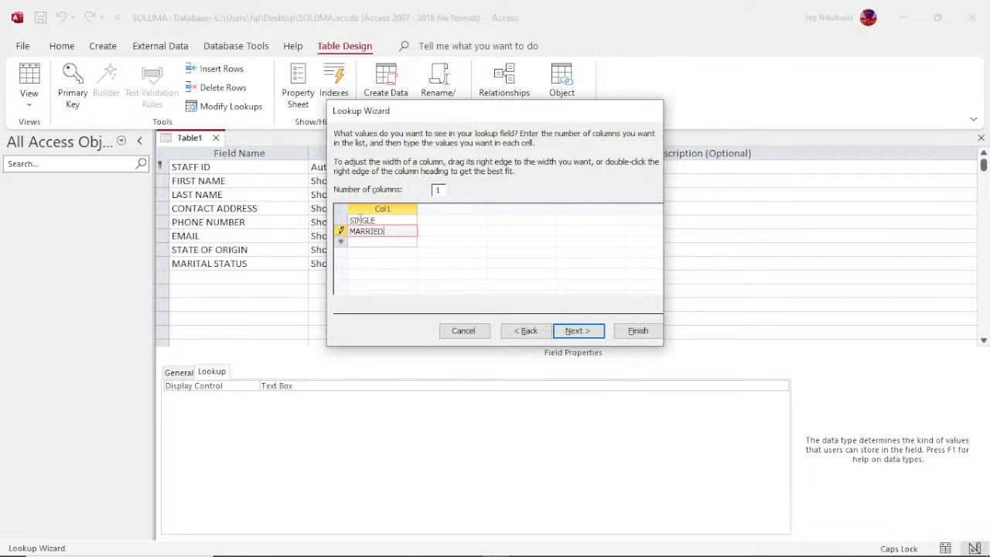
{"action": "key", "text": "Return"}
{"action": "type", "text": "D"}
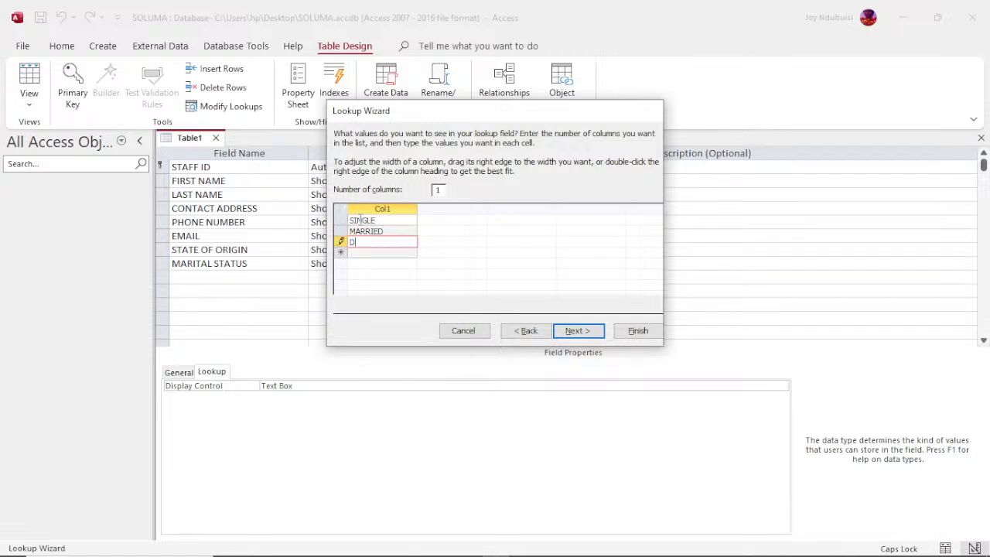
{"action": "type", "text": "IVO"}
{"action": "type", "text": "RCED"}
{"action": "type", "text": "/"}
{"action": "type", "text": "DIV"}
{"action": "type", "text": "OR"}
{"action": "type", "text": "CEE"}
{"action": "key", "text": "Return"}
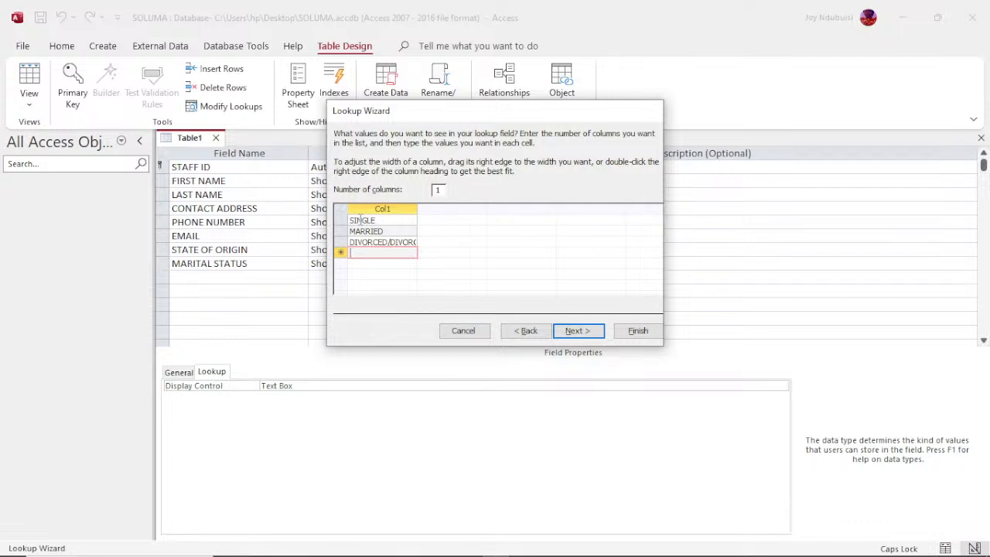
{"action": "type", "text": "WIDOW/WIDOW"}
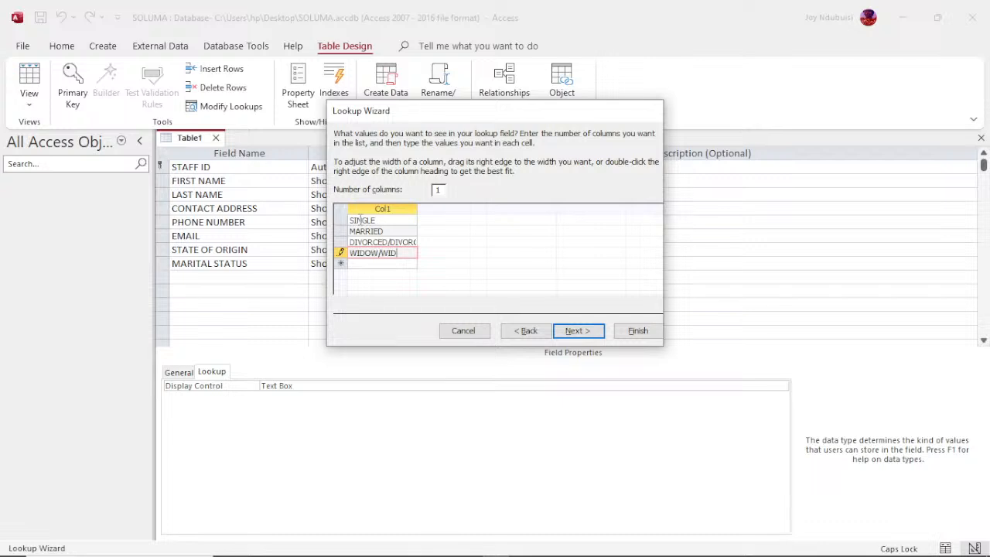
{"action": "type", "text": "ED"}
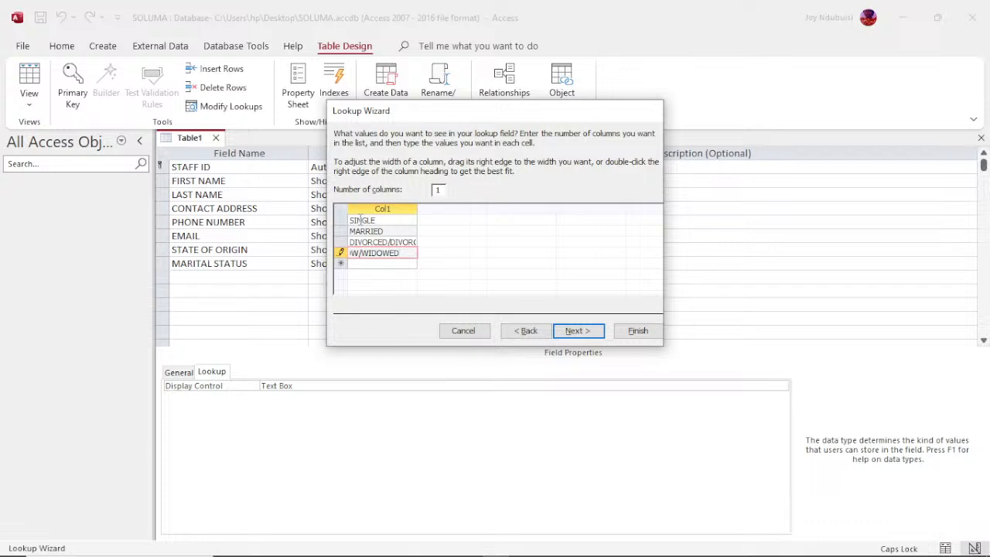
Limit MARITAL STATUS entries to the list, keep the label, and finish the Lookup Wizard
{"action": "left_click", "coordinate": [573, 332]}
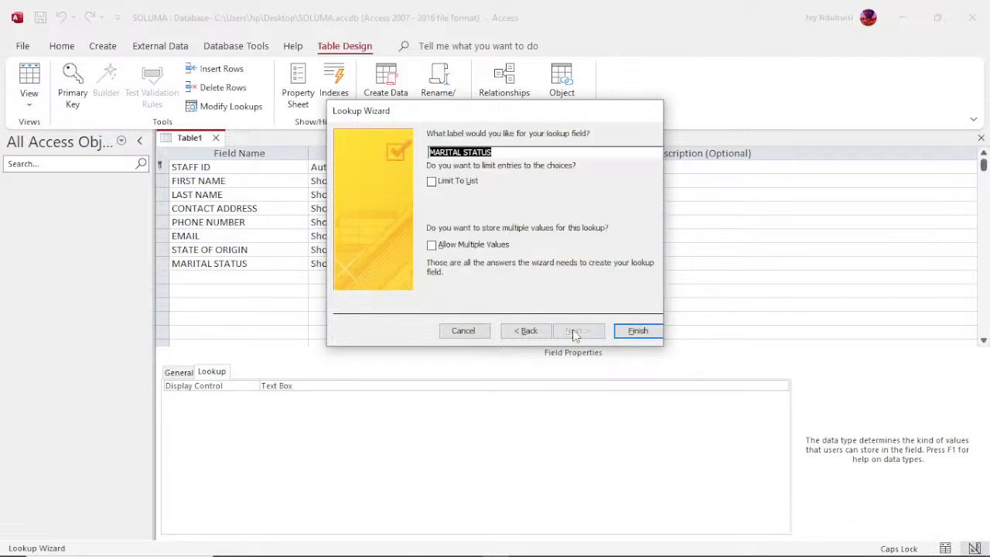
{"action": "left_click", "coordinate": [432, 181]}
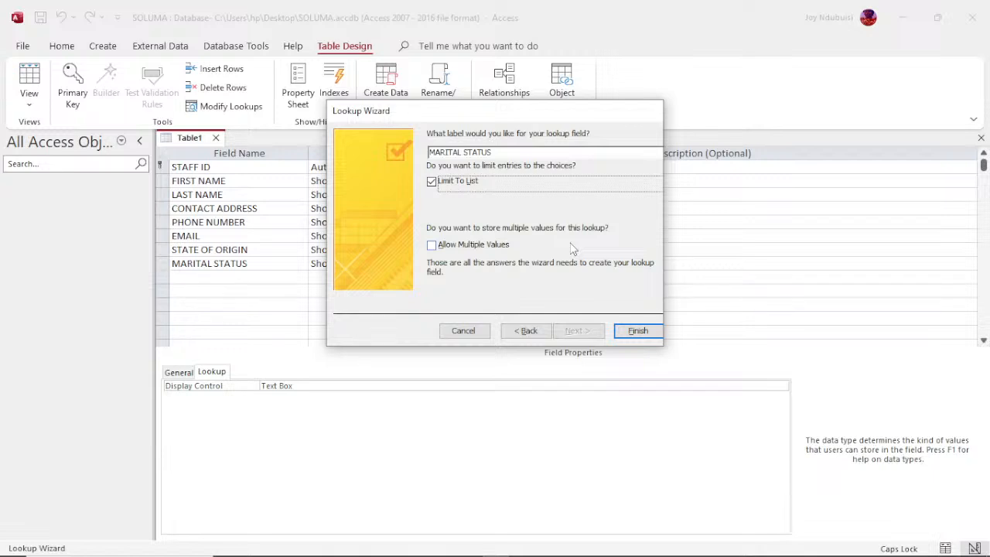
{"action": "left_click", "coordinate": [637, 332]}
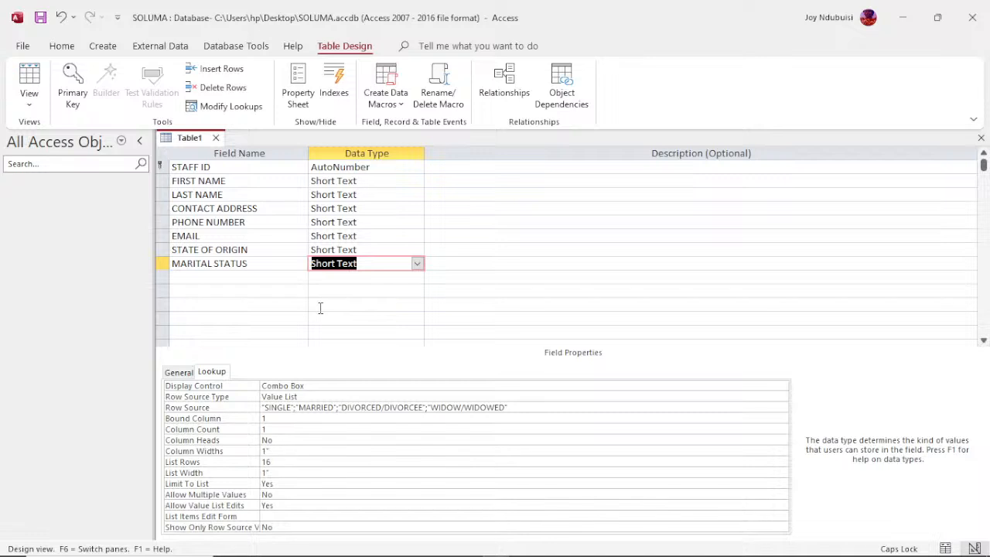
Add an ACADEMIC QUALIFICATION field below MARITAL STATUS, keeping the Short Text data type
{"action": "left_click", "coordinate": [199, 276]}
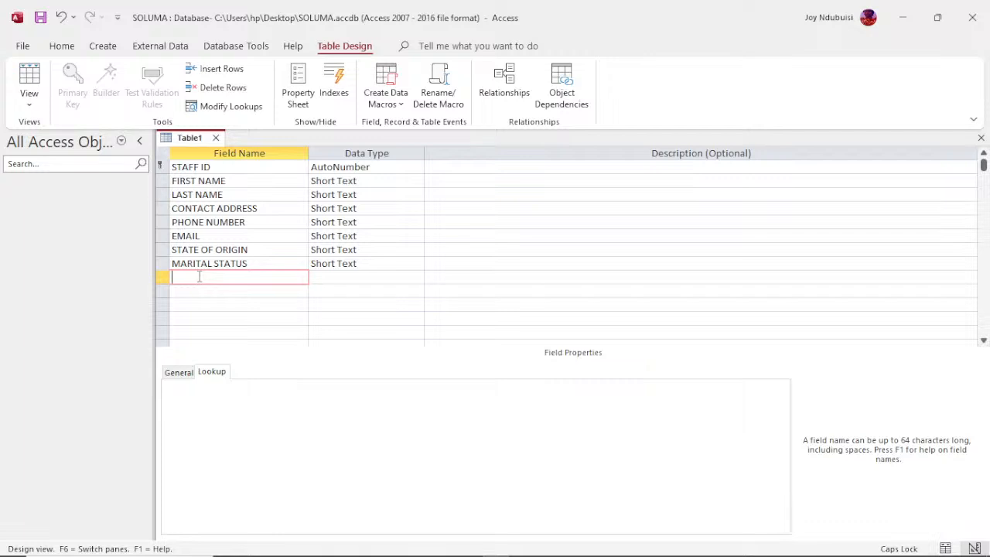
{"action": "type", "text": "ACADEMIC QUALIFICATION"}
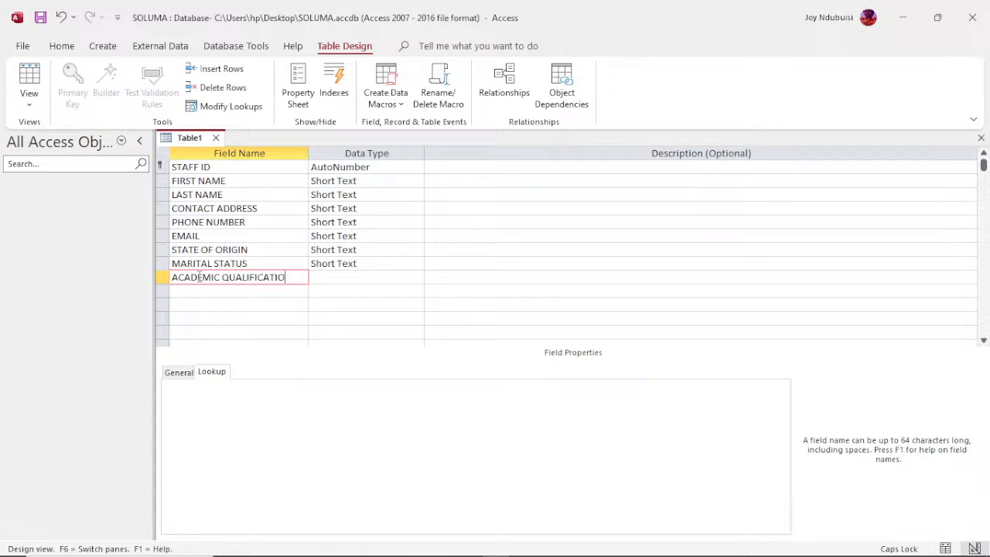
{"action": "left_click", "coordinate": [414, 277]}
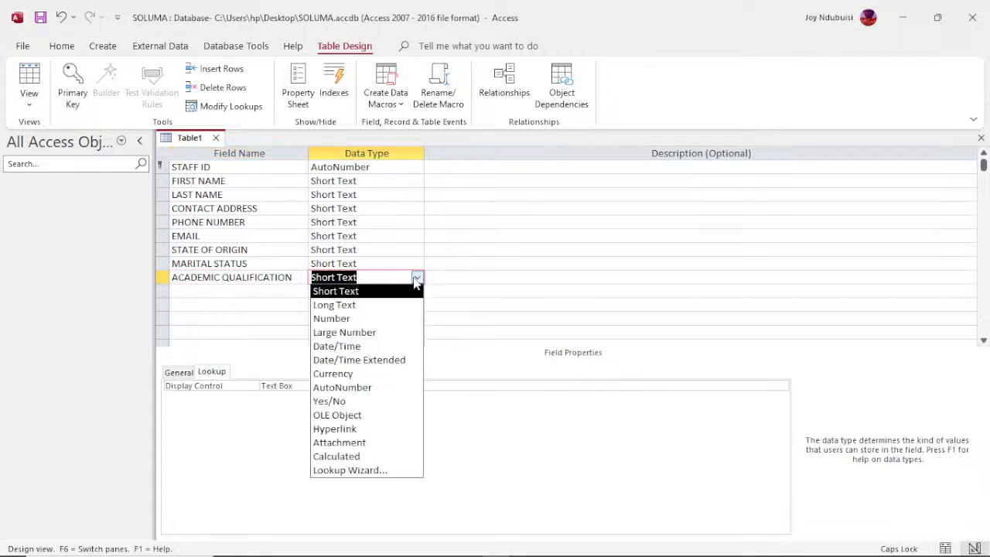
{"action": "left_click", "coordinate": [416, 277]}
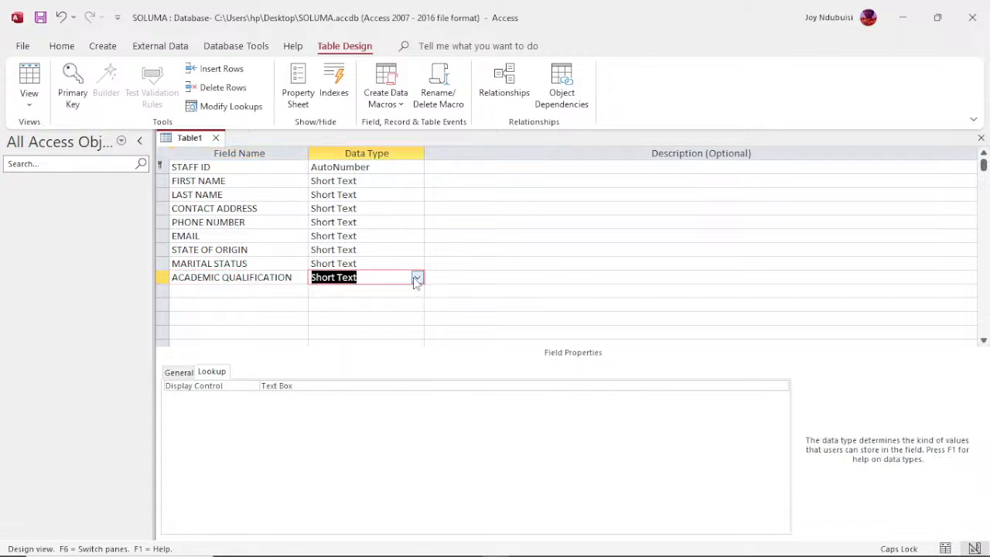
Make the ACADEMIC QUALIFICATION field's lookup display control a Combo Box with Value List as its row source type
{"action": "left_click", "coordinate": [285, 386]}
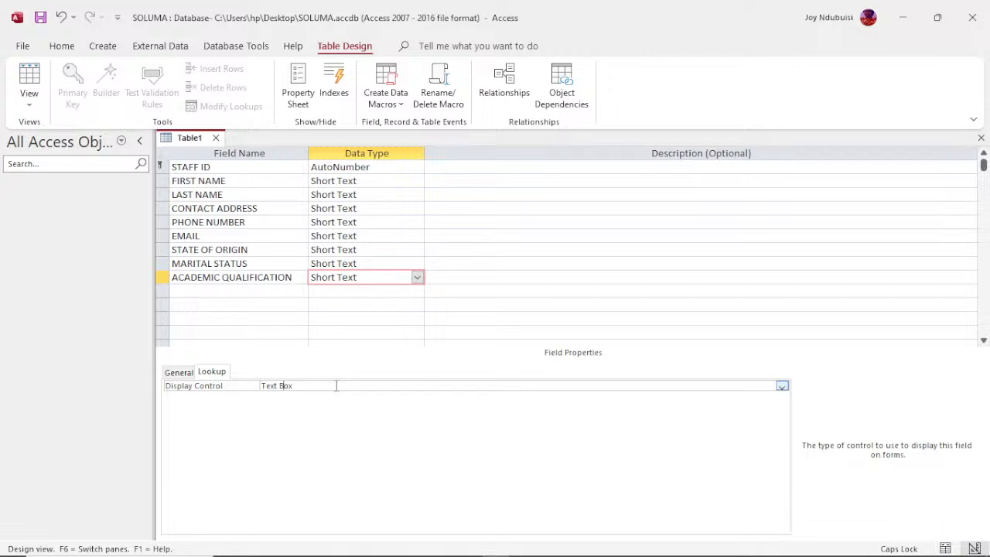
{"action": "left_click", "coordinate": [782, 387]}
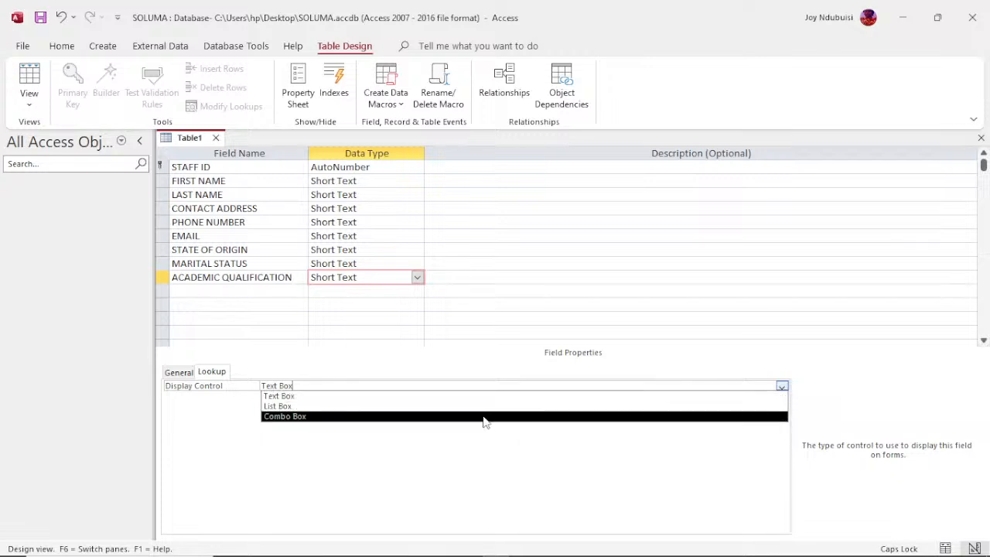
{"action": "left_click", "coordinate": [355, 416]}
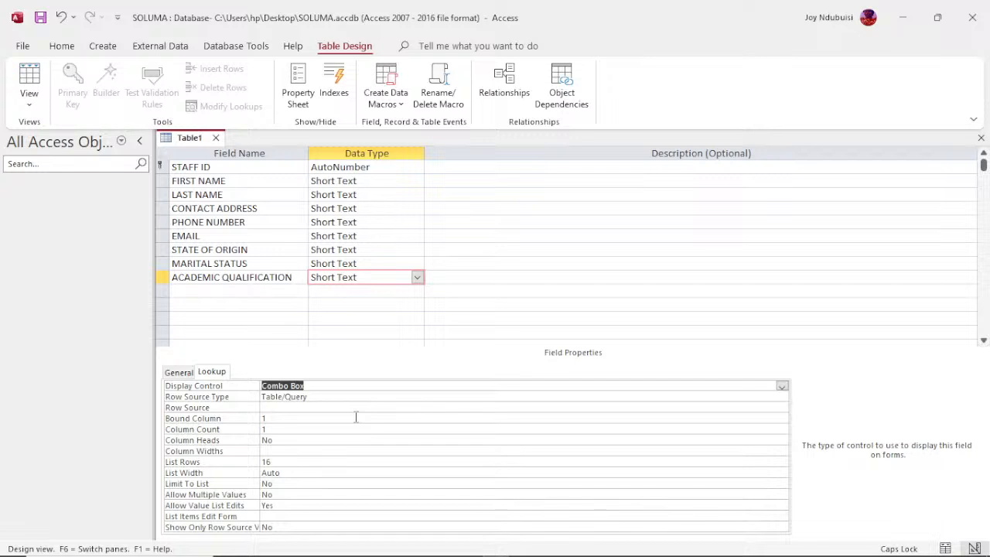
{"action": "left_click", "coordinate": [501, 398]}
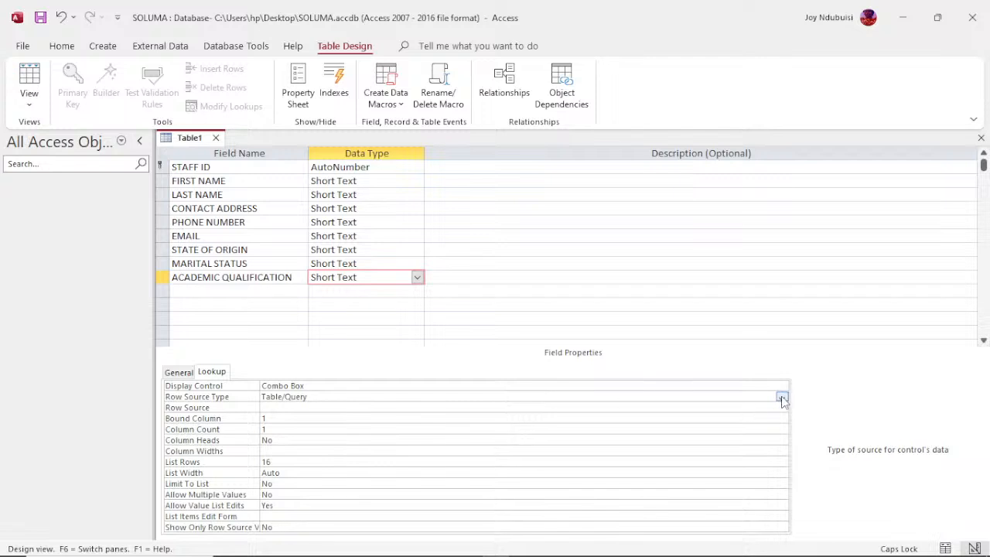
{"action": "left_click", "coordinate": [782, 398]}
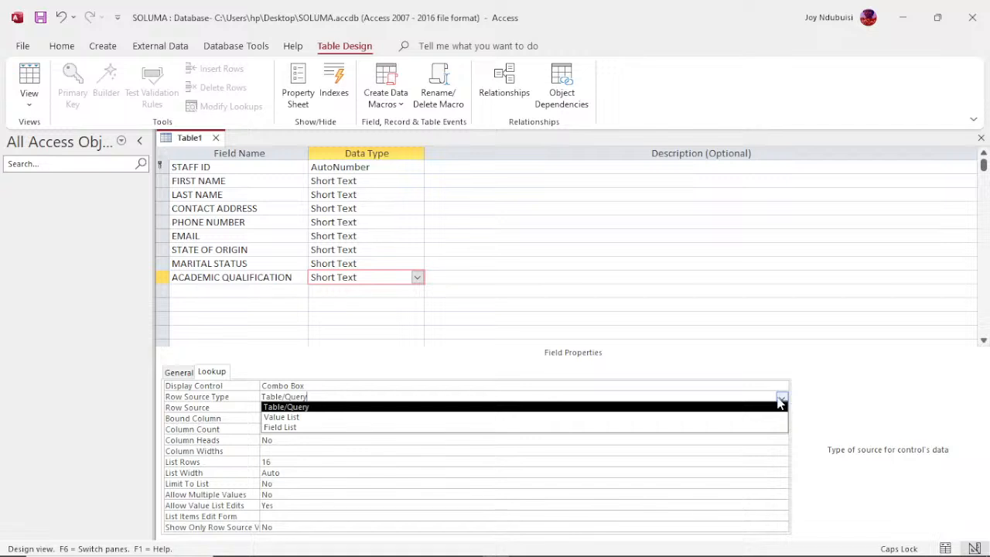
{"action": "left_click", "coordinate": [330, 418]}
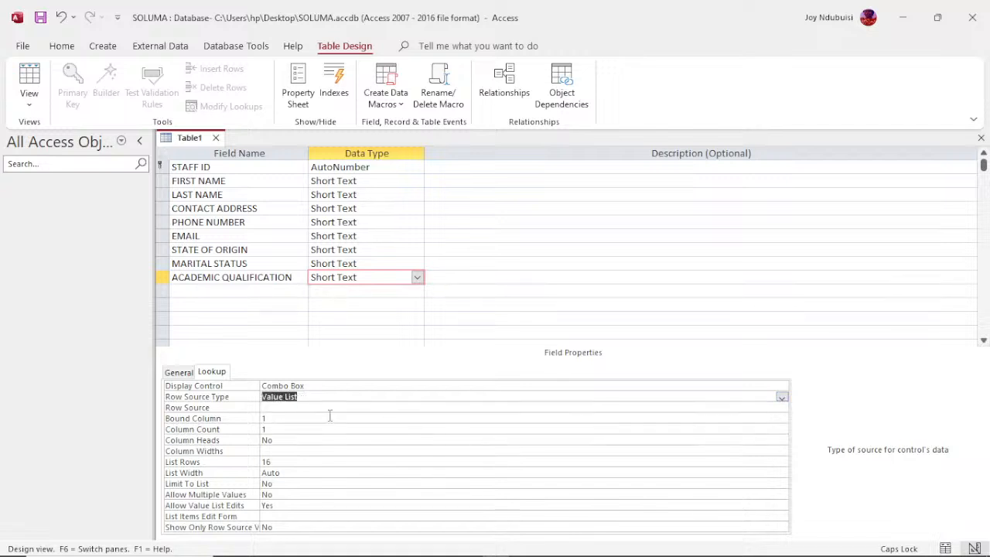
Set the ACADEMIC QUALIFICATION row source to NO FORMAL EDUCATION, FSLC, SSCE/GCE, ND/NCE, HND/BSC, M.SC/MBA, PhD
{"action": "left_click", "coordinate": [280, 407]}
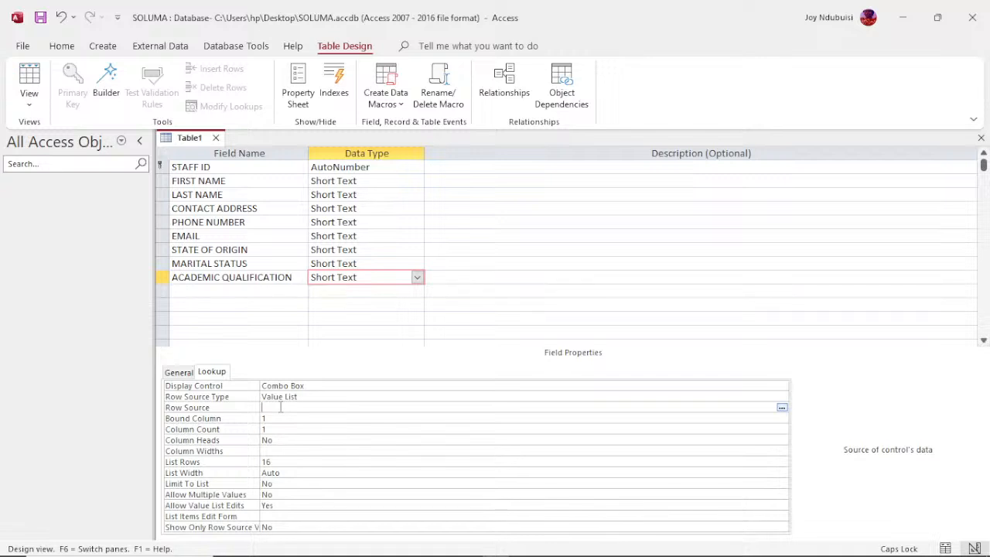
{"action": "type", "text": "NO FORMAL EDUCATION"}
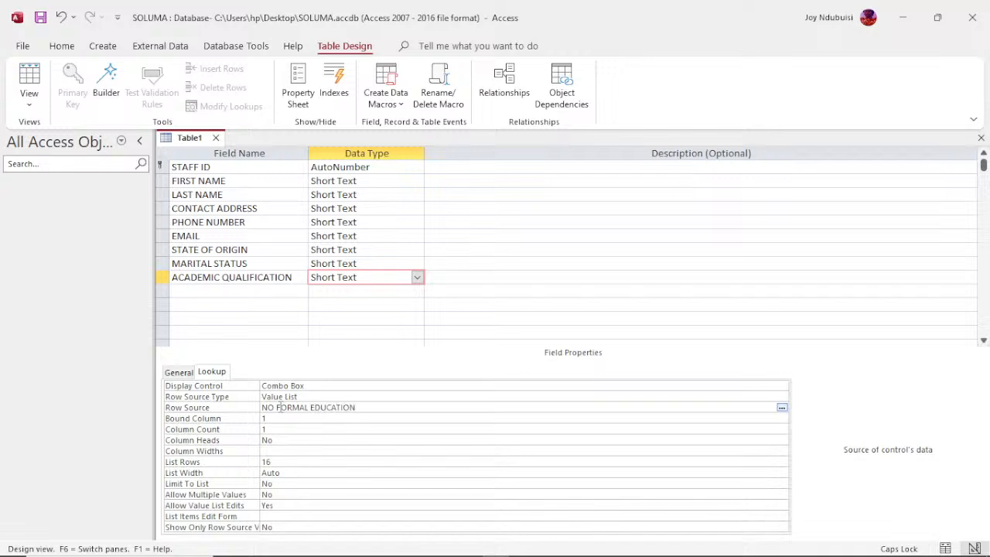
{"action": "type", "text": ", FSLC"}
{"action": "type", "text": ", SSCE/C"}
{"action": "key", "text": "BackSpace"}
{"action": "type", "text": "GCE, ND/NCE, H"}
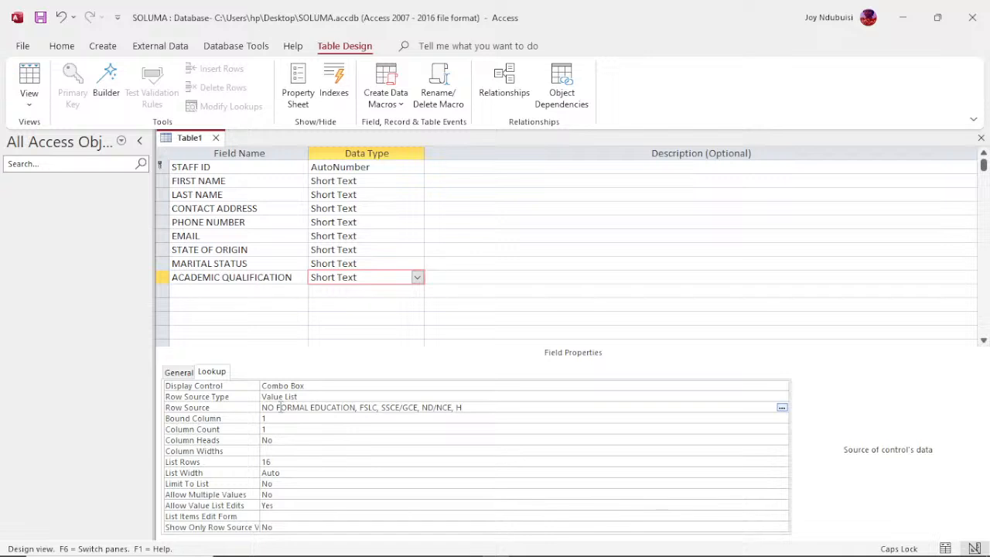
{"action": "type", "text": "ND/BSC, M.SC/MBA, PHD"}
{"action": "key", "text": "BackSpace"}
{"action": "key", "text": "BackSpace"}
{"action": "key", "text": "Caps_Lock"}
{"action": "type", "text": "h"}
{"action": "key", "text": "Caps_Lock"}
{"action": "type", "text": "D"}
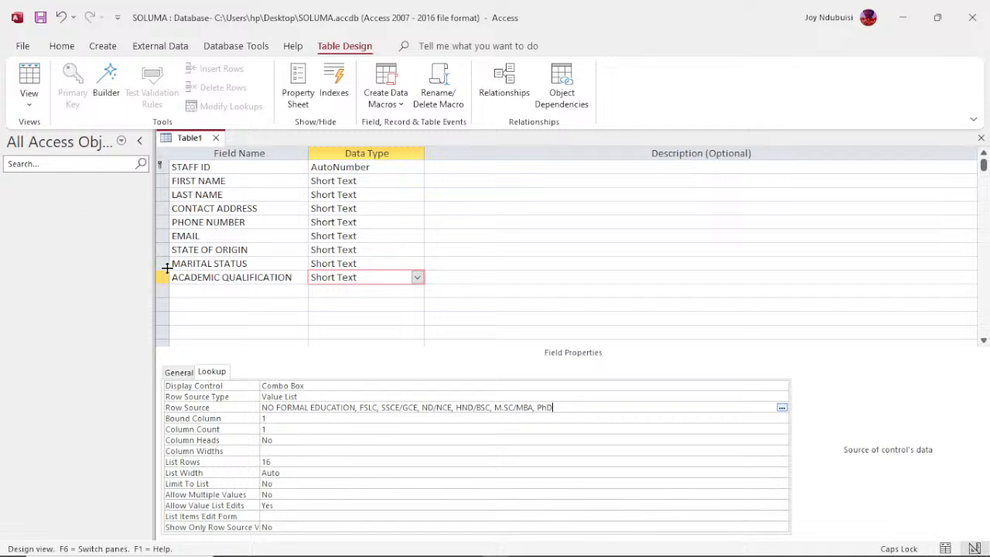
Add a DATE OF BIRTH field below ACADEMIC QUALIFICATION with the Date/Time data type
{"action": "left_click", "coordinate": [202, 289]}
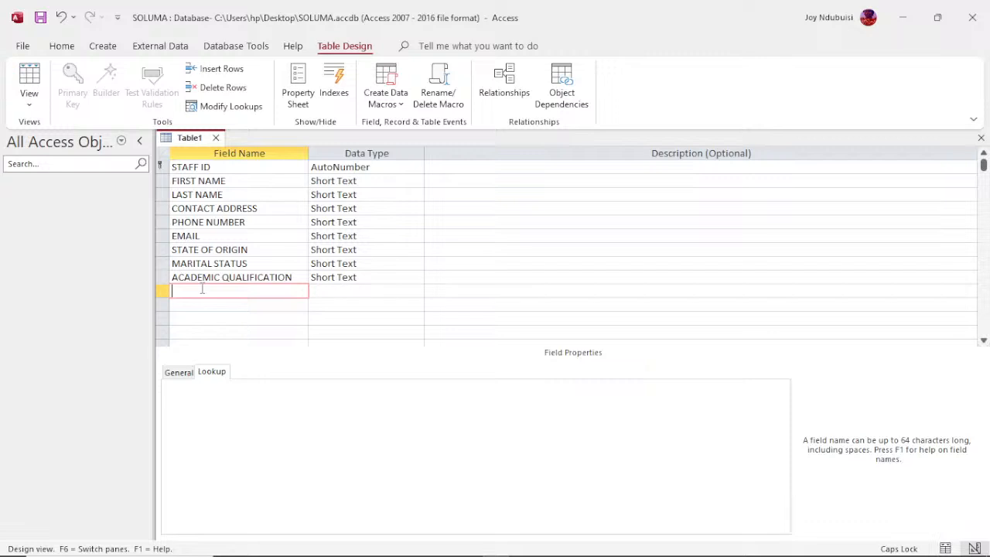
{"action": "type", "text": "DATE OF BIRTH"}
{"action": "left_click", "coordinate": [416, 292]}
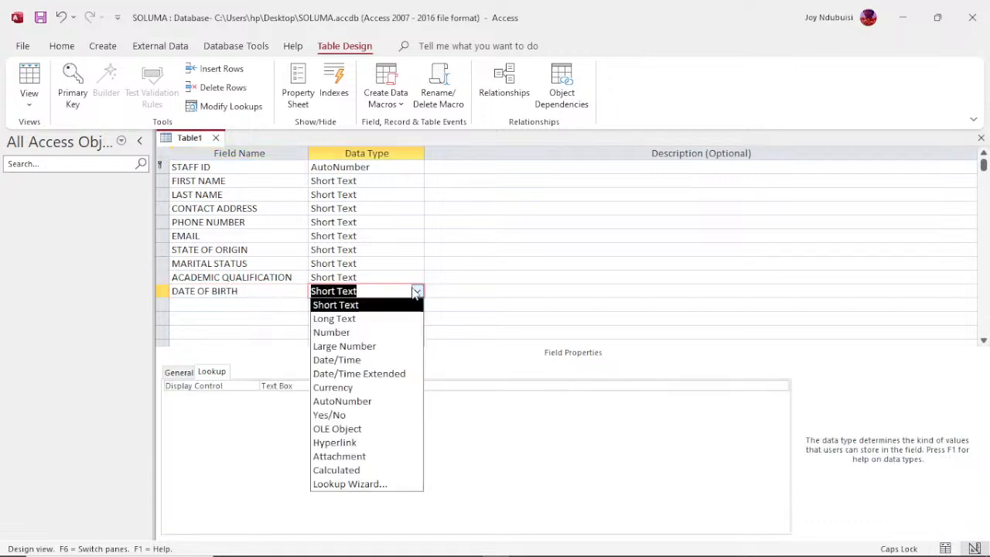
{"action": "left_click", "coordinate": [379, 361]}
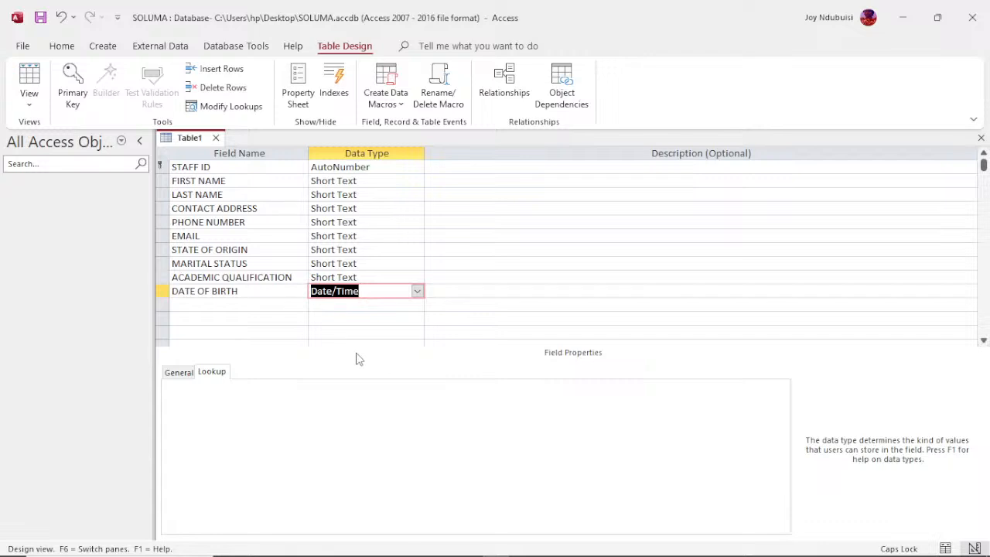
Set the DATE OF BIRTH field's format to Medium Date
{"action": "left_click", "coordinate": [179, 374]}
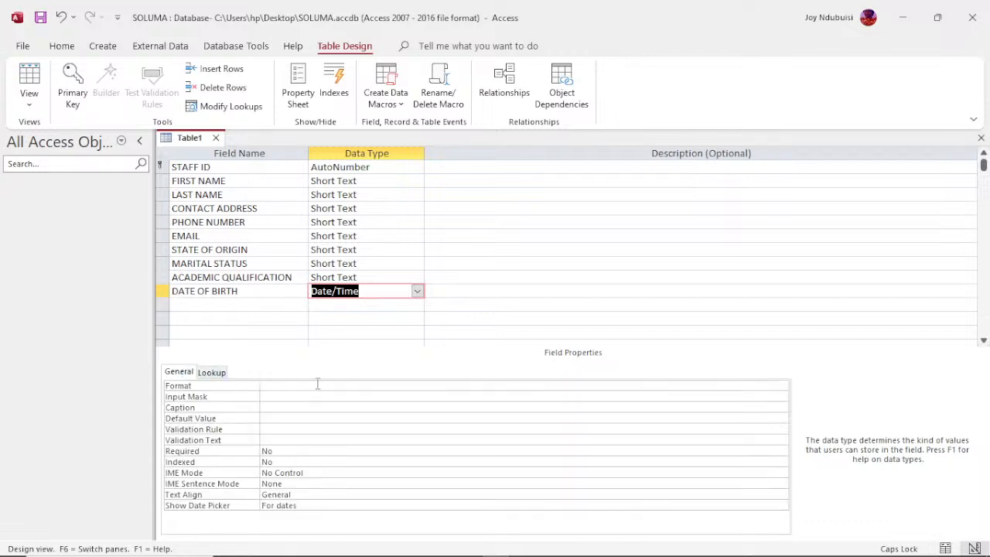
{"action": "left_click", "coordinate": [631, 384]}
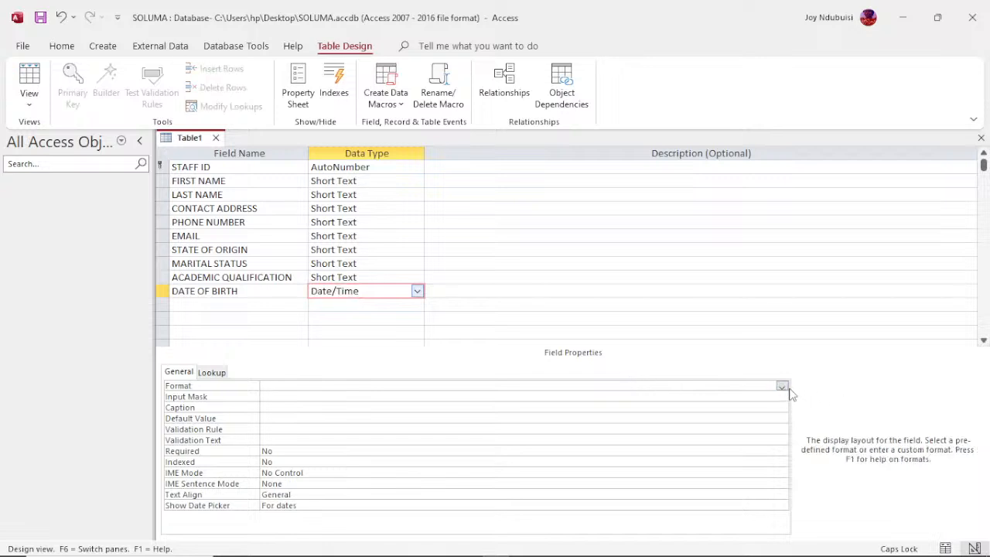
{"action": "left_click", "coordinate": [782, 387]}
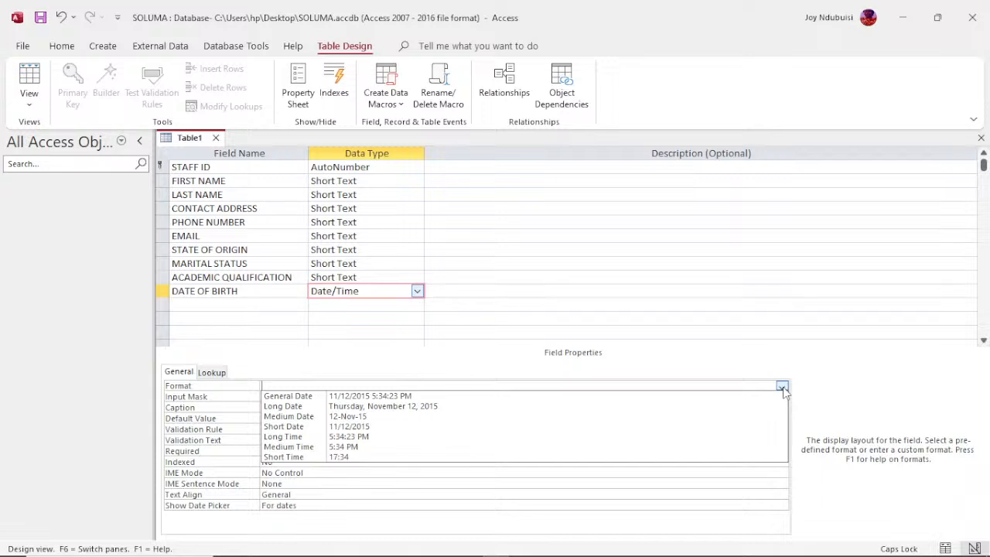
{"action": "left_click", "coordinate": [361, 418]}
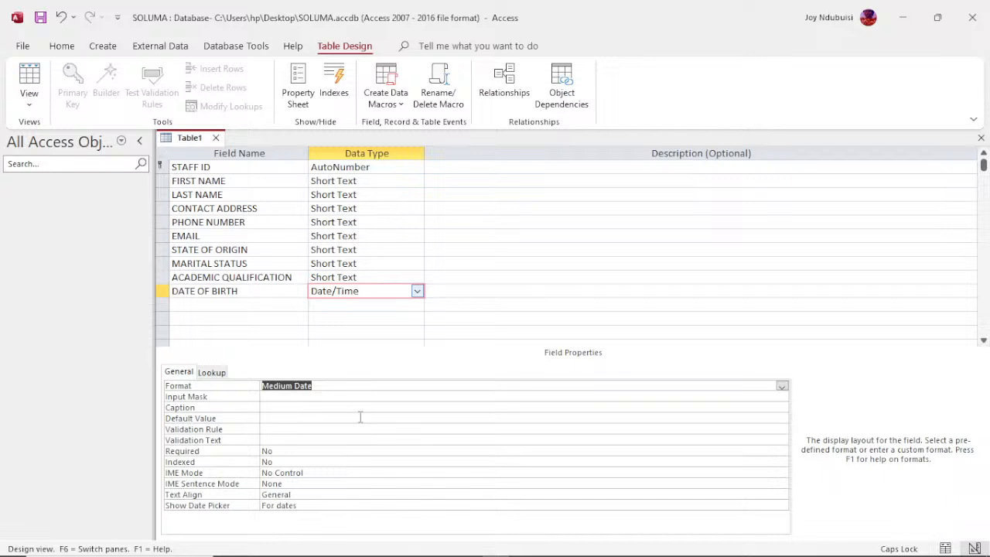
Add a POSITION field with the Short Text data type and a PASSPORT field with the Attachment data type below DATE OF BIRTH
{"action": "left_click", "coordinate": [196, 302]}
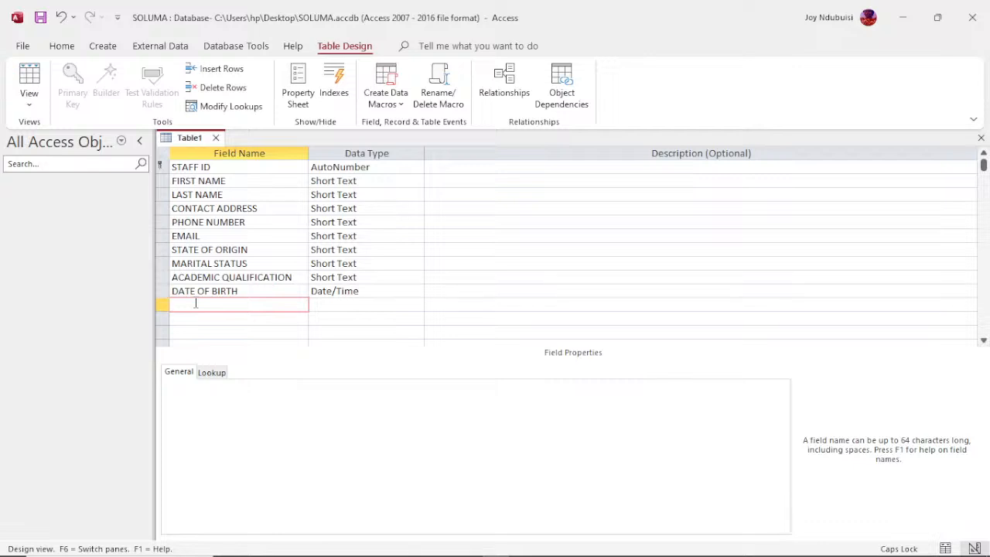
{"action": "type", "text": "POSITION"}
{"action": "left_click", "coordinate": [231, 319]}
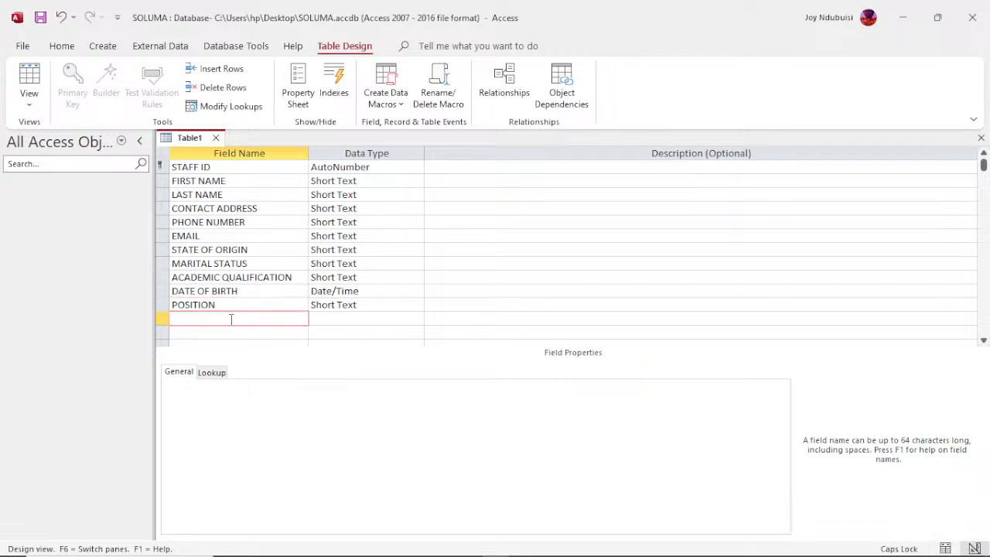
{"action": "type", "text": "PASSPORT"}
{"action": "left_click", "coordinate": [418, 319]}
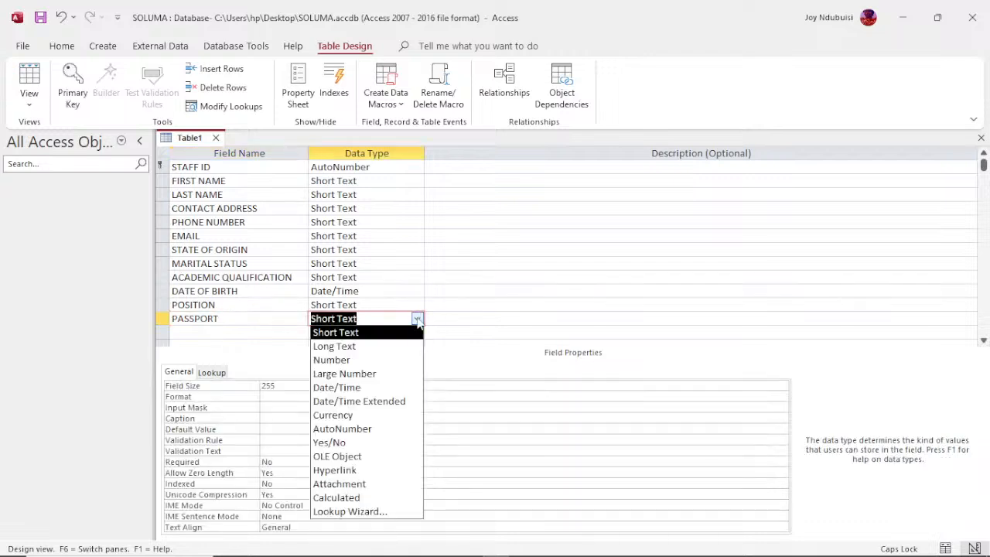
{"action": "left_click", "coordinate": [345, 486]}
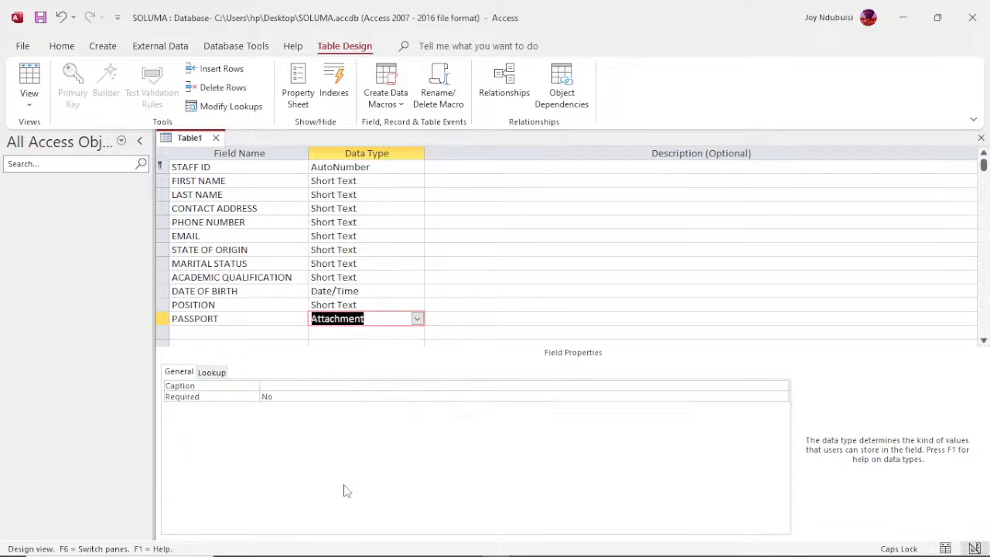
Add a DISABILITY field below PASSPORT with the Yes/No data type
{"action": "left_click", "coordinate": [199, 332]}
{"action": "type", "text": "DI"}
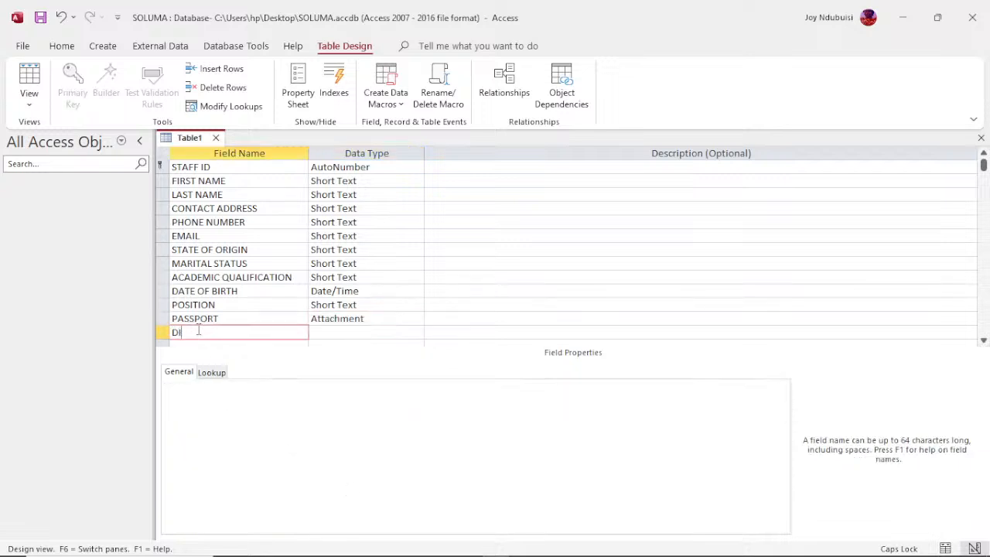
{"action": "type", "text": "SABIL"}
{"action": "type", "text": "ITY"}
{"action": "left_click", "coordinate": [418, 334]}
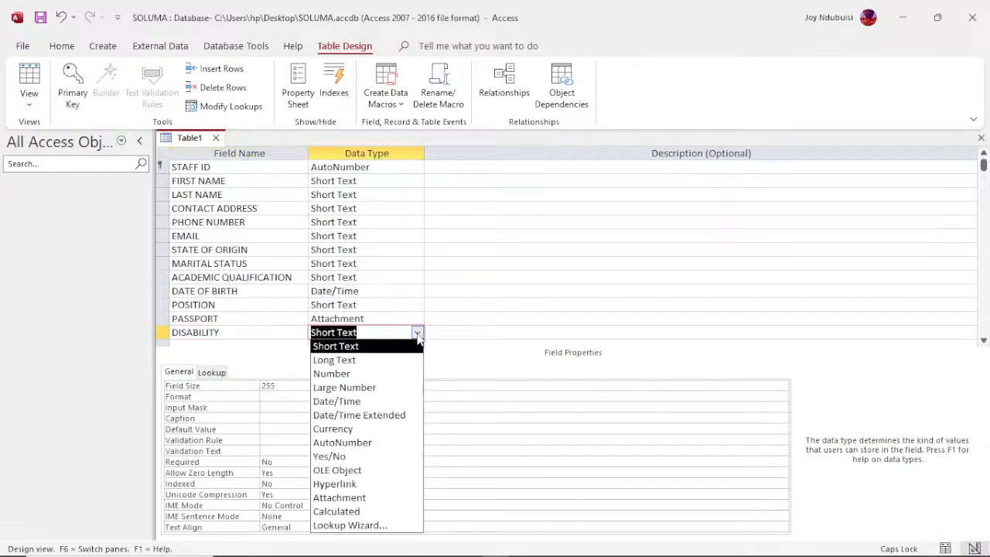
{"action": "left_click", "coordinate": [357, 460]}
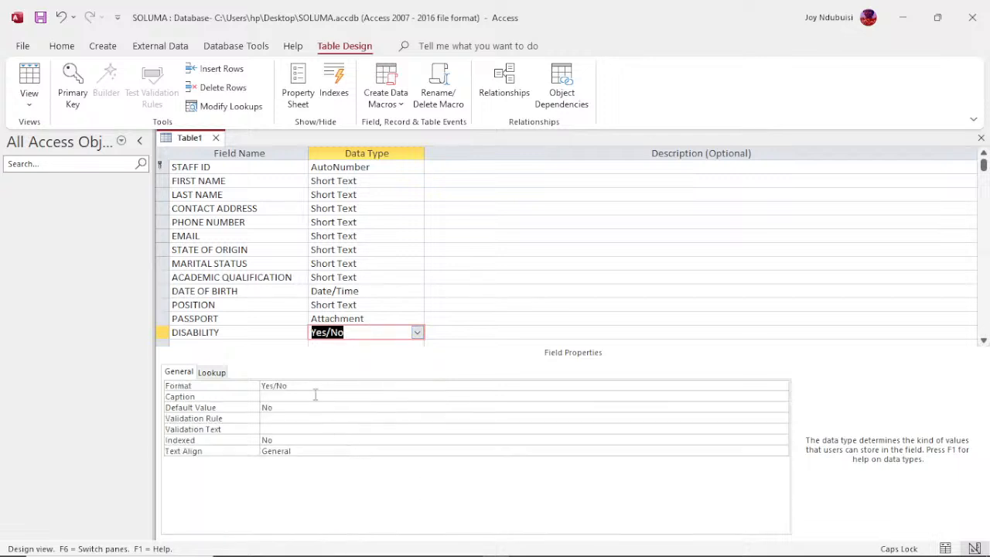
Add a COMPANY WEBSITE field below DISABILITY with the Hyperlink data type
{"action": "left_click", "coordinate": [244, 343]}
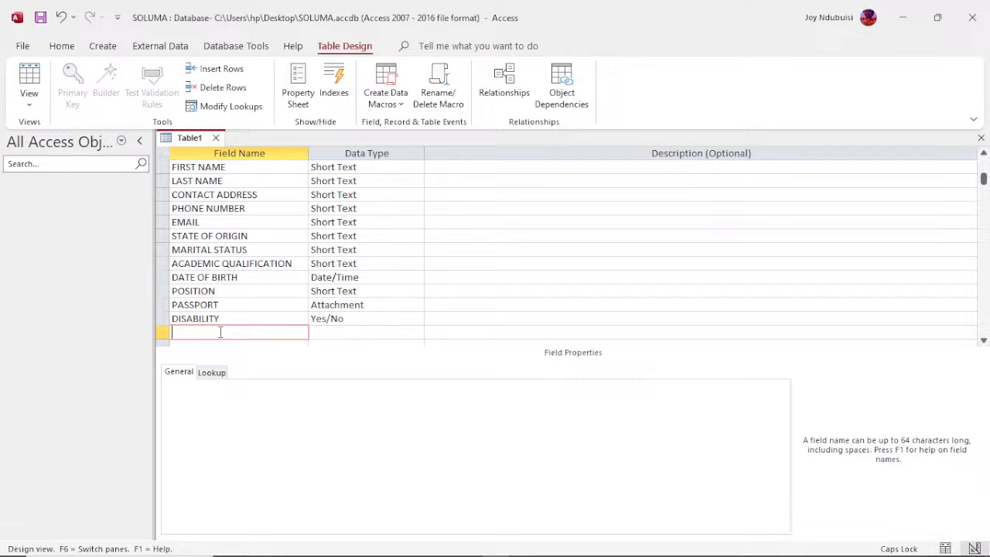
{"action": "type", "text": "COMPANY WEBSITE"}
{"action": "left_click", "coordinate": [422, 332]}
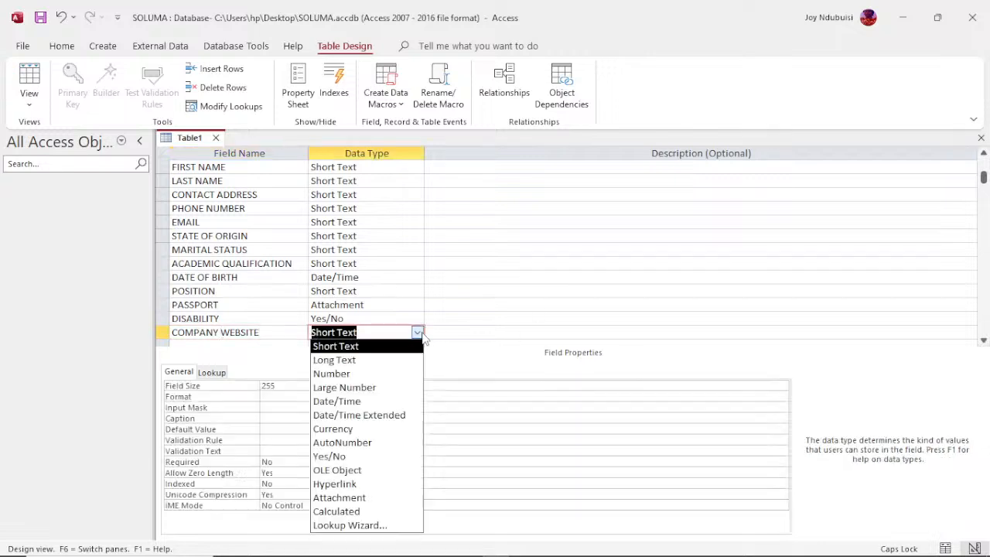
{"action": "left_click", "coordinate": [356, 485]}
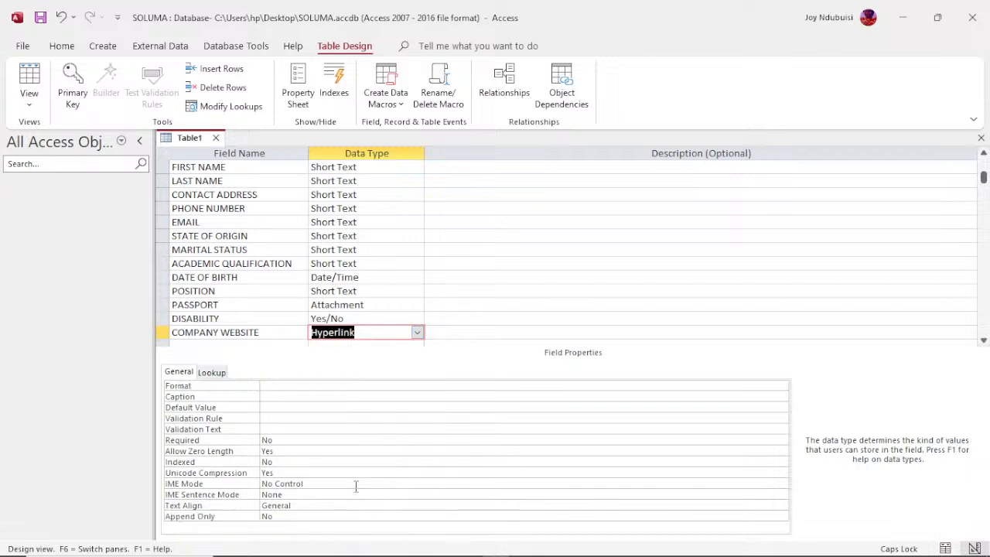
Add a NEXT KIN field as Short Text and a BASIC SALARY field with the Currency data type below COMPANY WEBSITE
{"action": "left_click", "coordinate": [198, 345]}
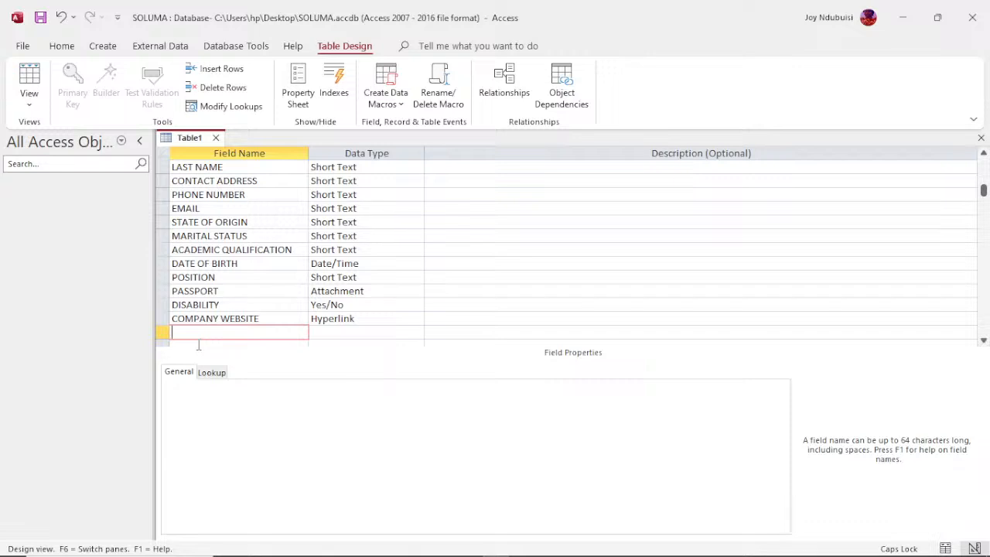
{"action": "type", "text": "NEXT KIN"}
{"action": "left_click", "coordinate": [266, 343]}
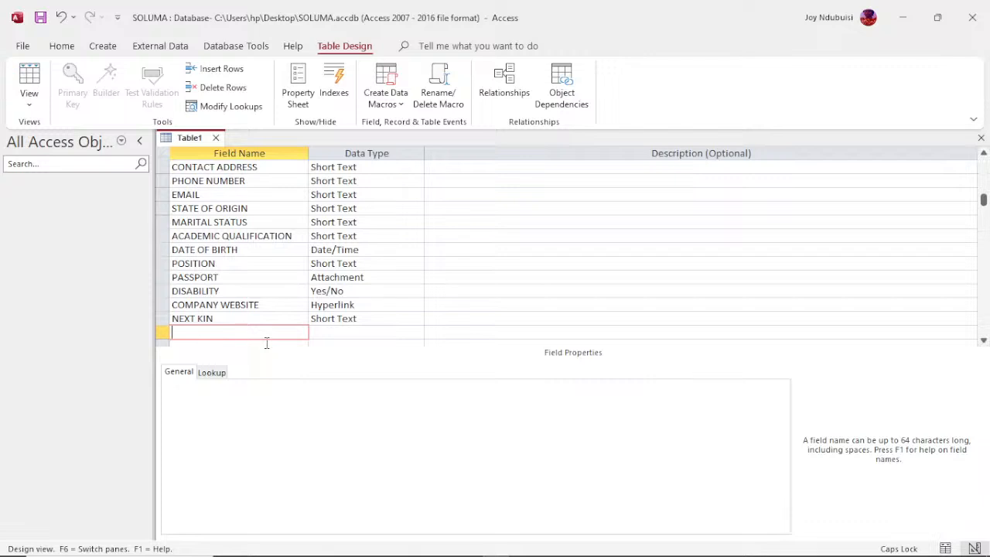
{"action": "type", "text": "BASIC SALARY"}
{"action": "left_click", "coordinate": [416, 333]}
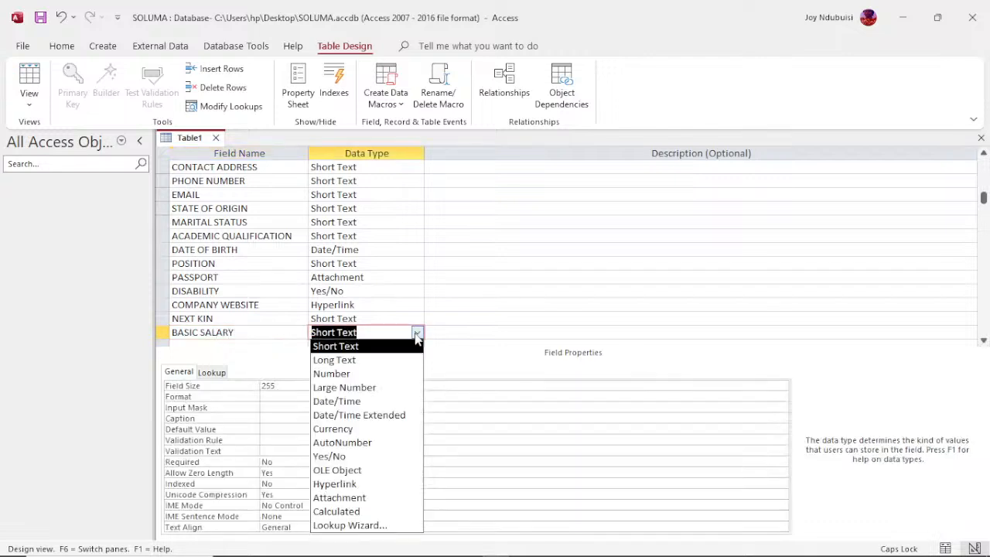
{"action": "left_click", "coordinate": [365, 431]}
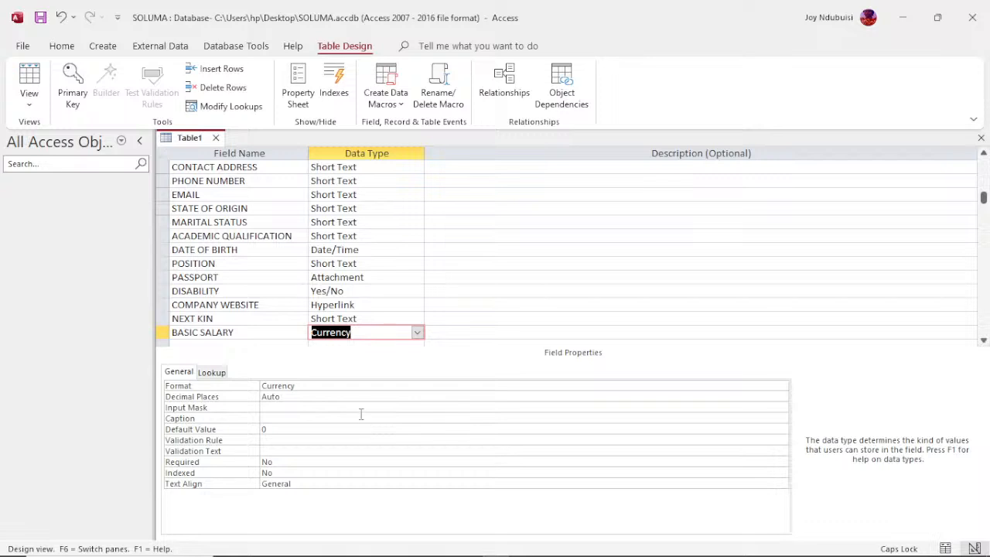
Set the BASIC SALARY field's decimal places to 2
{"action": "left_click", "coordinate": [368, 396]}
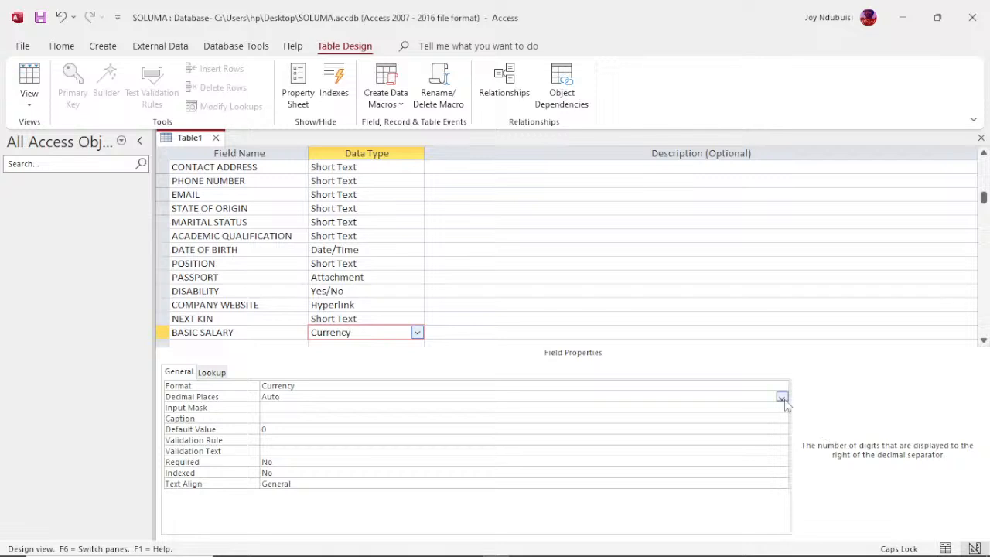
{"action": "left_click", "coordinate": [783, 399]}
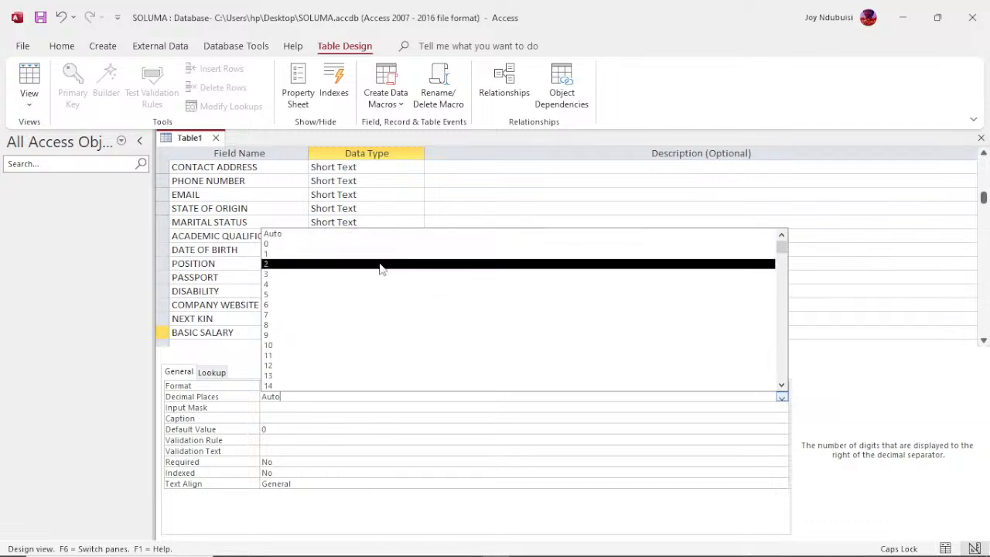
{"action": "left_click", "coordinate": [380, 267]}
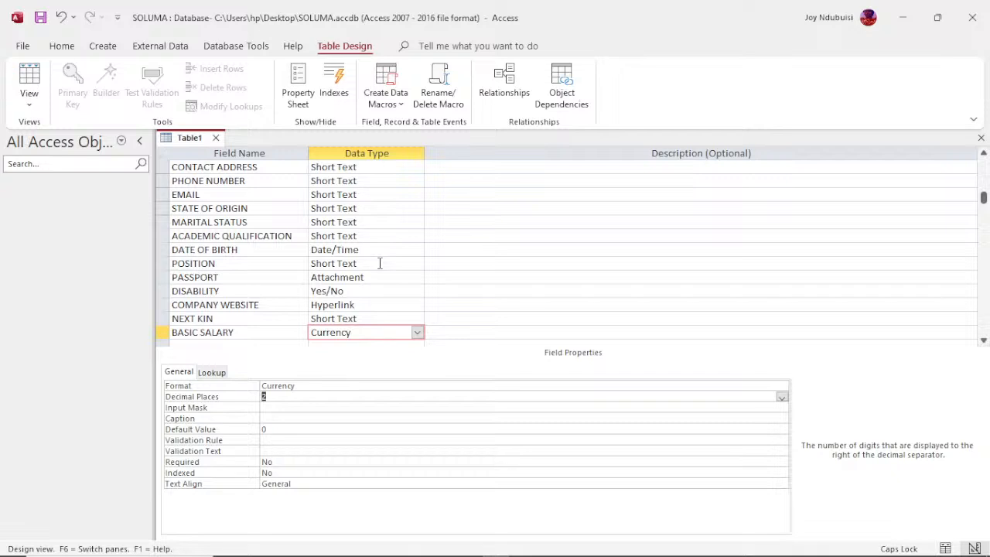
Look through the number format options for the BASIC SALARY field and keep Currency
{"action": "left_click", "coordinate": [755, 384]}
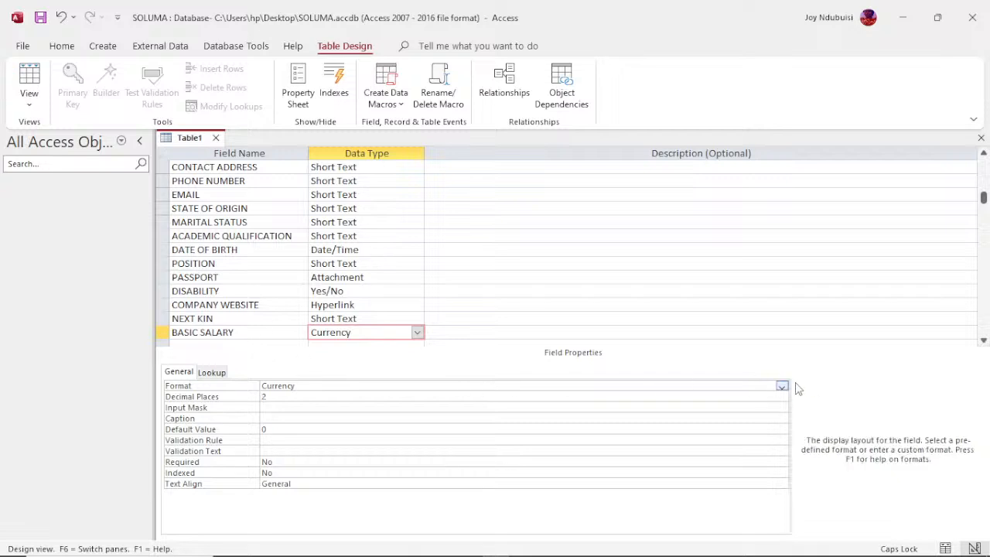
{"action": "left_click", "coordinate": [783, 386]}
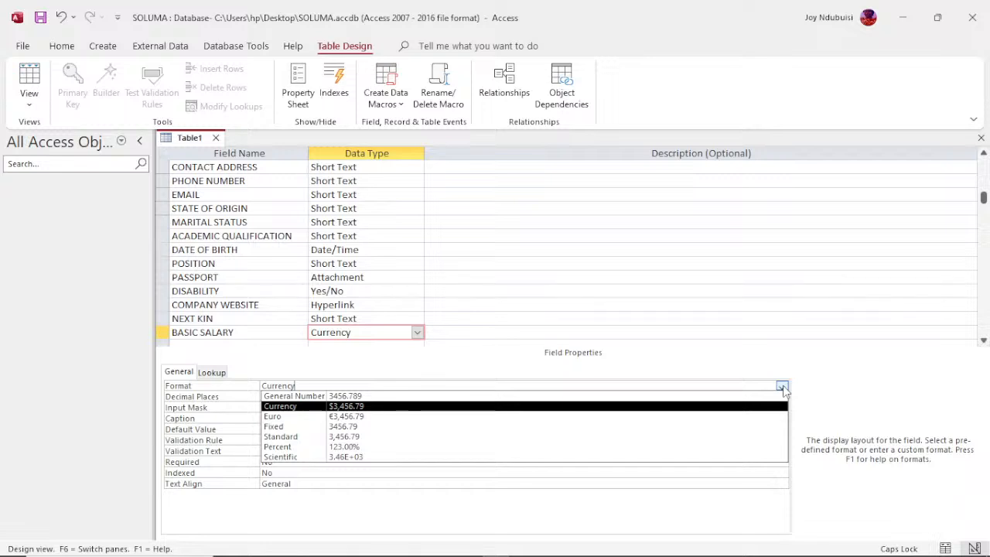
{"action": "key", "text": "Down"}
{"action": "key", "text": "Down"}
{"action": "key", "text": "Down"}
{"action": "key", "text": "Down"}
{"action": "key", "text": "Down"}
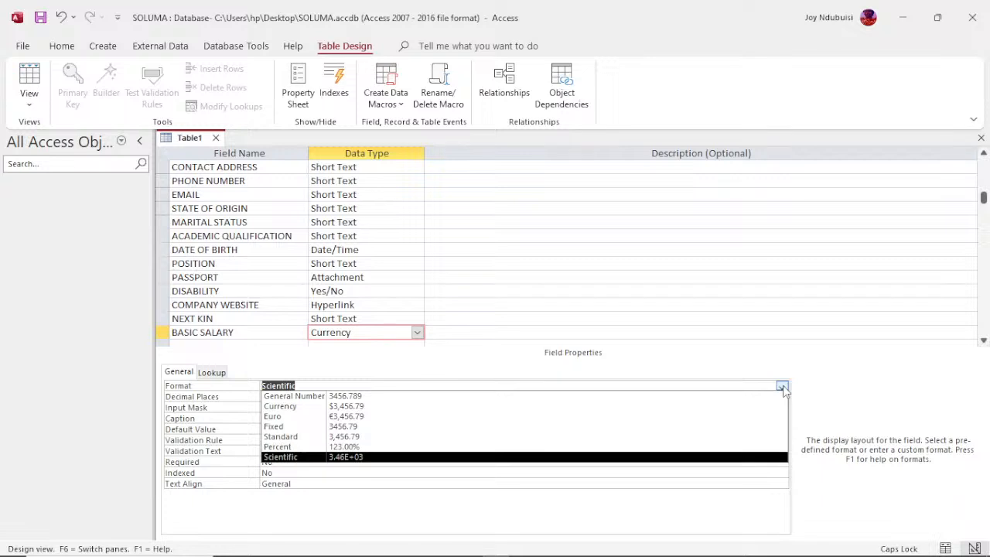
{"action": "key", "text": "Up"}
{"action": "key", "text": "Up"}
{"action": "key", "text": "Up"}
{"action": "key", "text": "Up"}
{"action": "key", "text": "Up"}
{"action": "key", "text": "Up"}
{"action": "key", "text": "Up"}
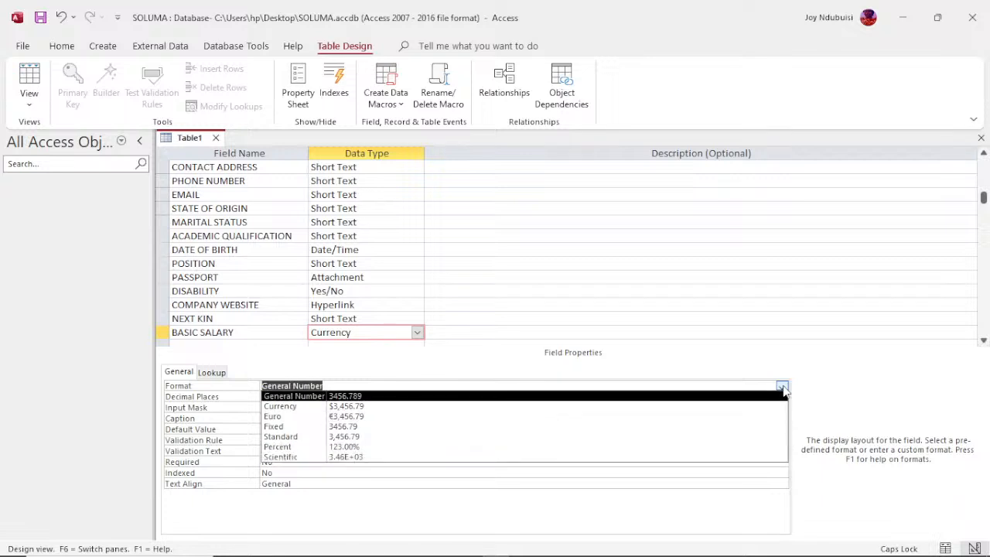
{"action": "key", "text": "Down"}
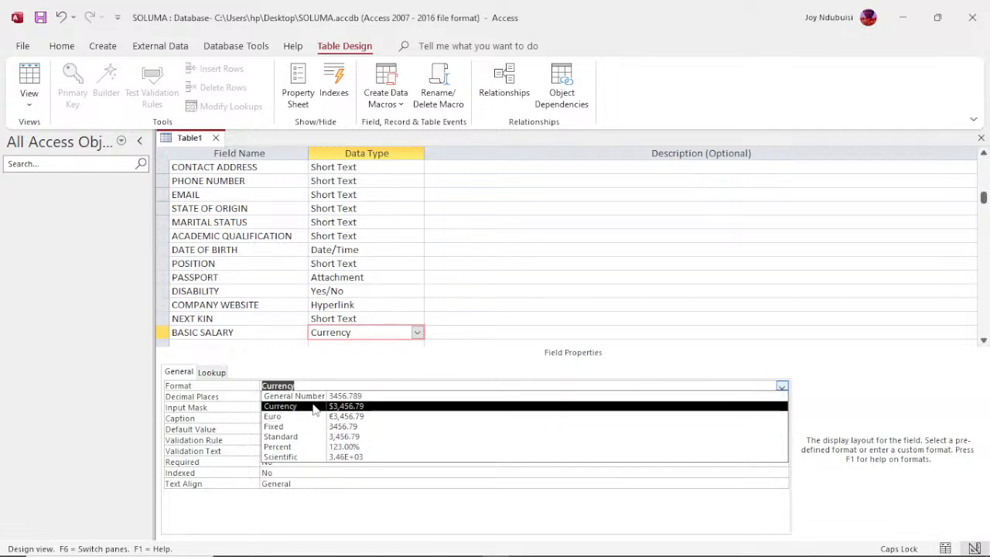
{"action": "left_click", "coordinate": [315, 407]}
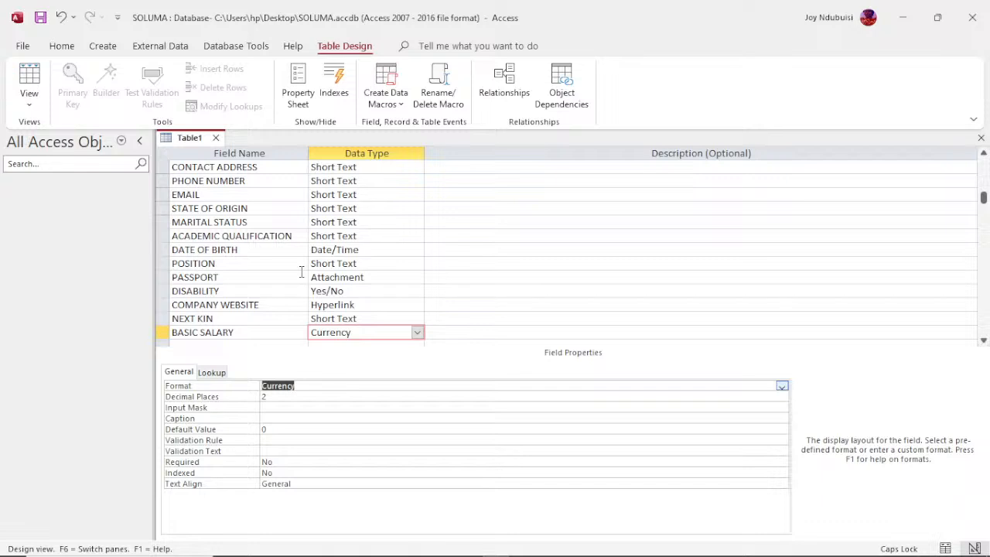
Add a GENDER field below BASIC SALARY, keeping the Short Text data type
{"action": "left_click", "coordinate": [227, 343]}
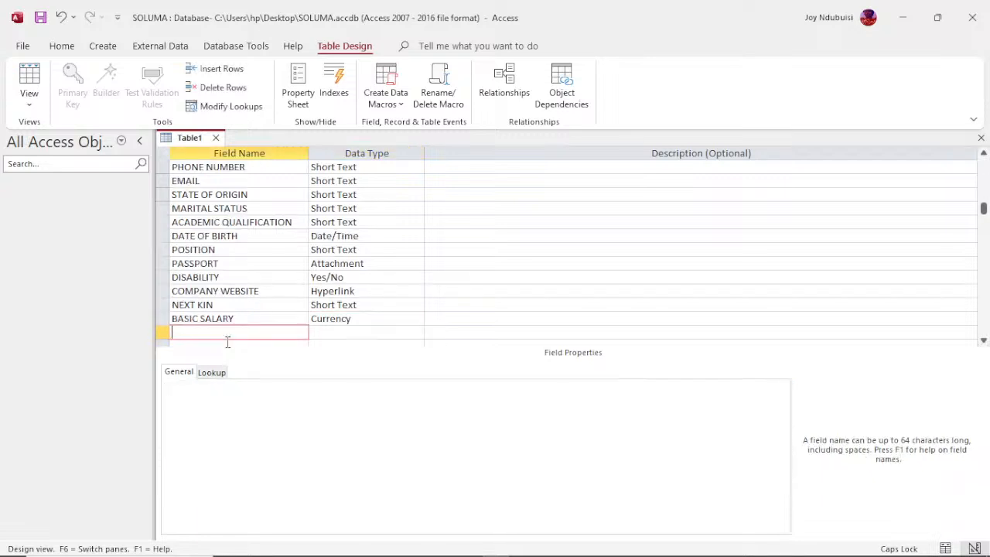
{"action": "type", "text": "GENDER"}
{"action": "left_click", "coordinate": [212, 373]}
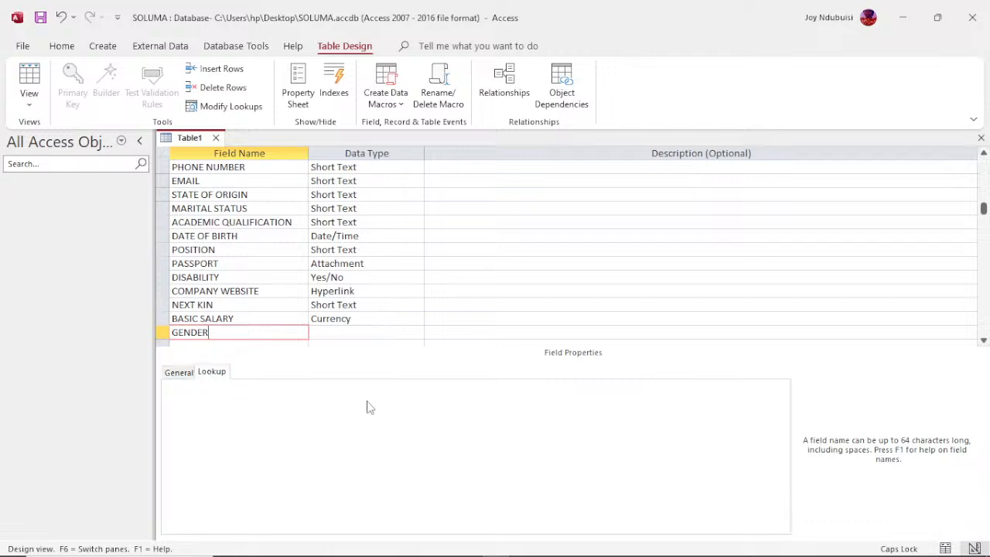
{"action": "left_click", "coordinate": [329, 332]}
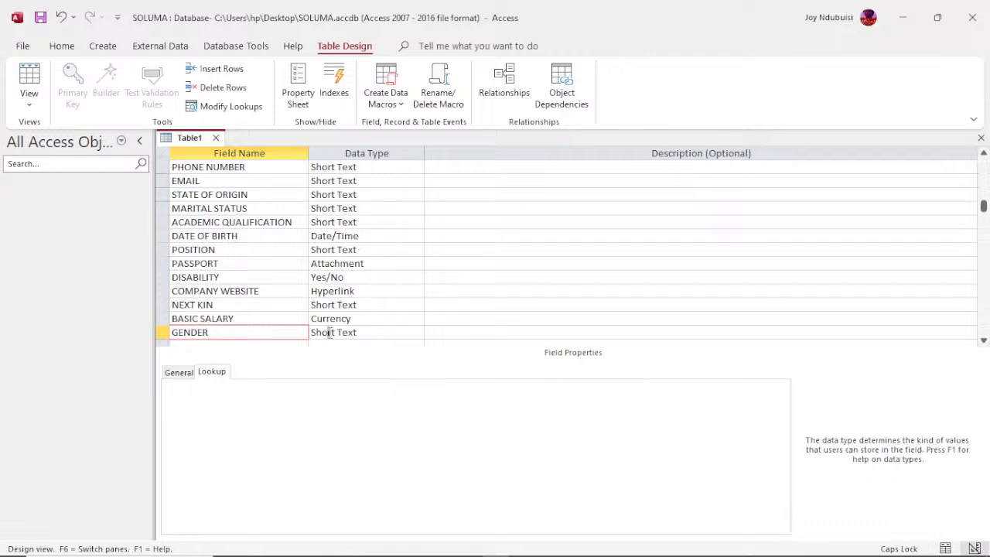
Make the GENDER field's lookup display control a Combo Box with Value List as its row source type
{"action": "left_click", "coordinate": [282, 387]}
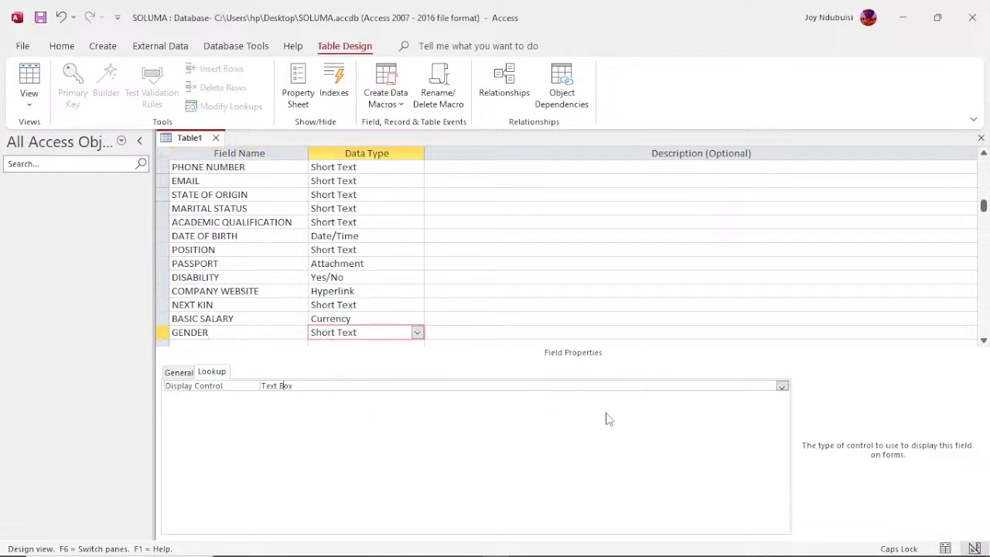
{"action": "left_click", "coordinate": [782, 386]}
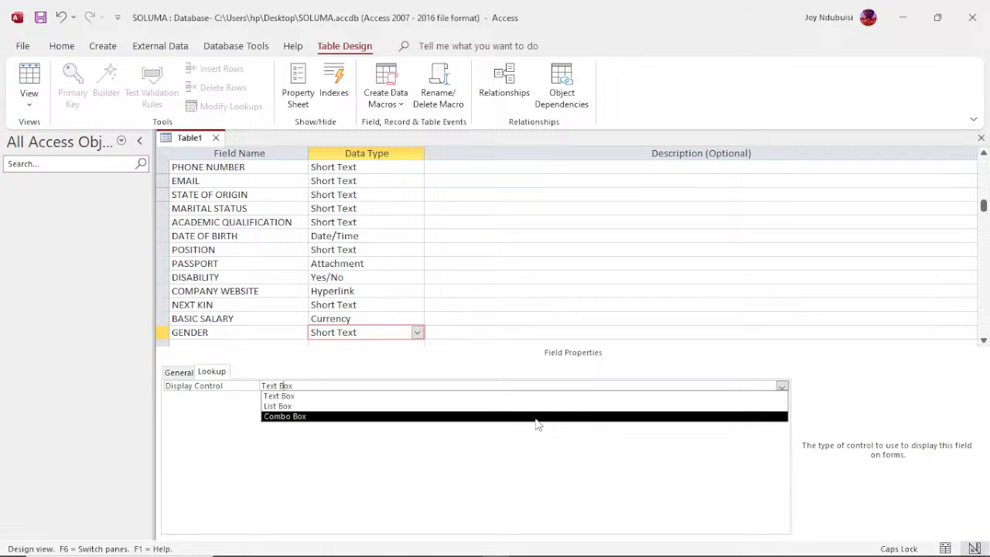
{"action": "left_click", "coordinate": [537, 418]}
{"action": "left_click", "coordinate": [309, 397]}
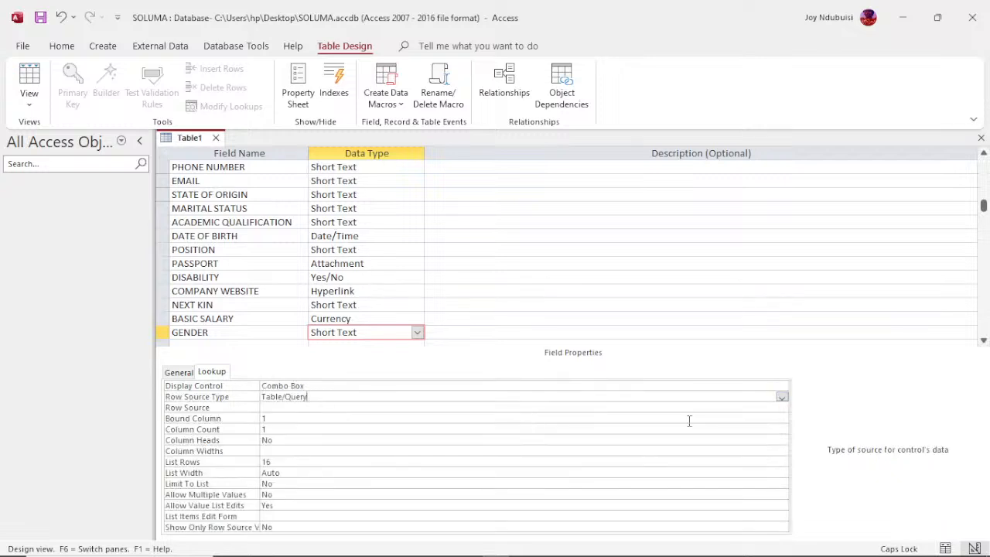
{"action": "left_click", "coordinate": [783, 399]}
Set the GENDER field's row source to MALE, FEMALE
{"action": "left_click", "coordinate": [345, 407]}
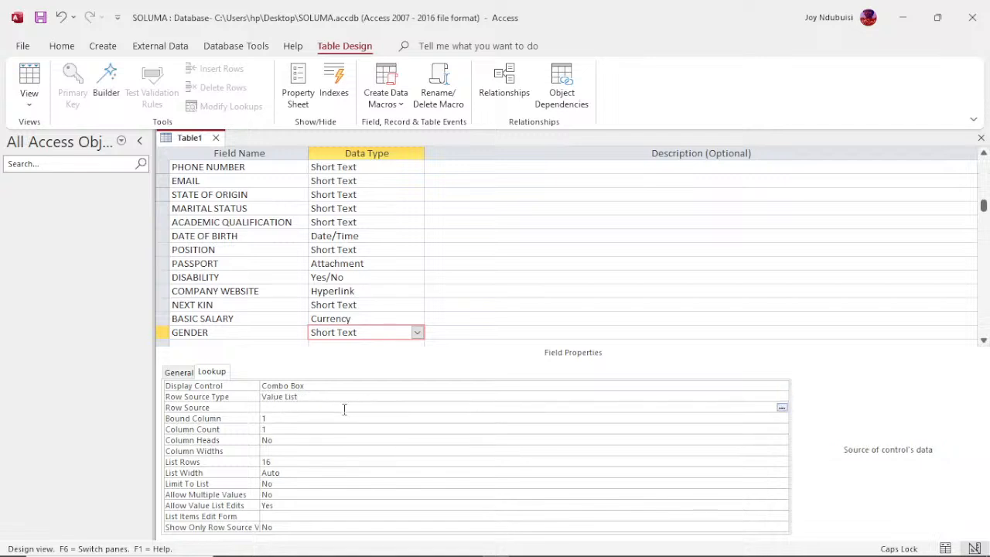
{"action": "type", "text": "MALE, FEMALE"}
{"action": "left_click", "coordinate": [267, 342]}
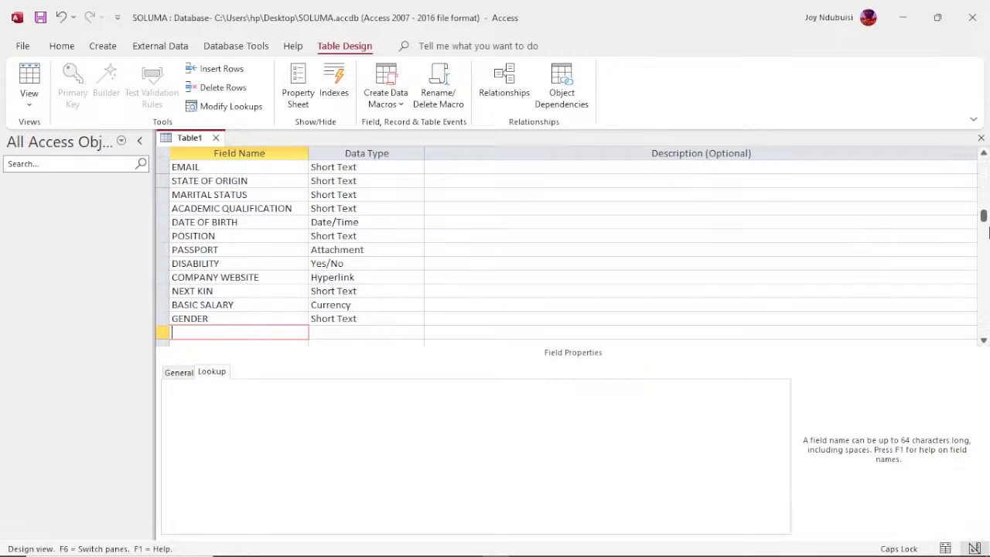
Save and close the new table under the name TBL_STAFF PROFILE, and reopen it in Datasheet view
{"action": "left_click_drag", "start_coordinate": [984, 219], "coordinate": [984, 168]}
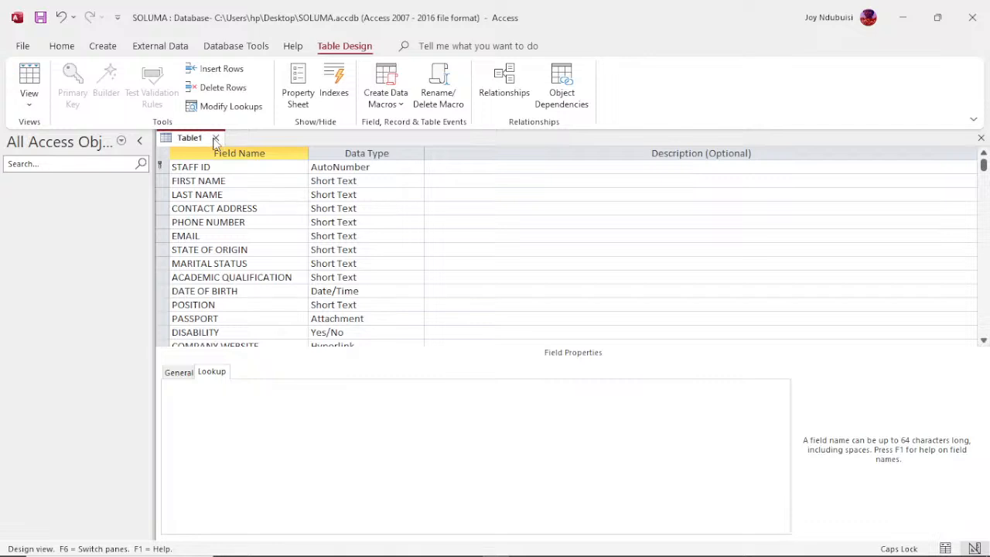
{"action": "left_click", "coordinate": [216, 138]}
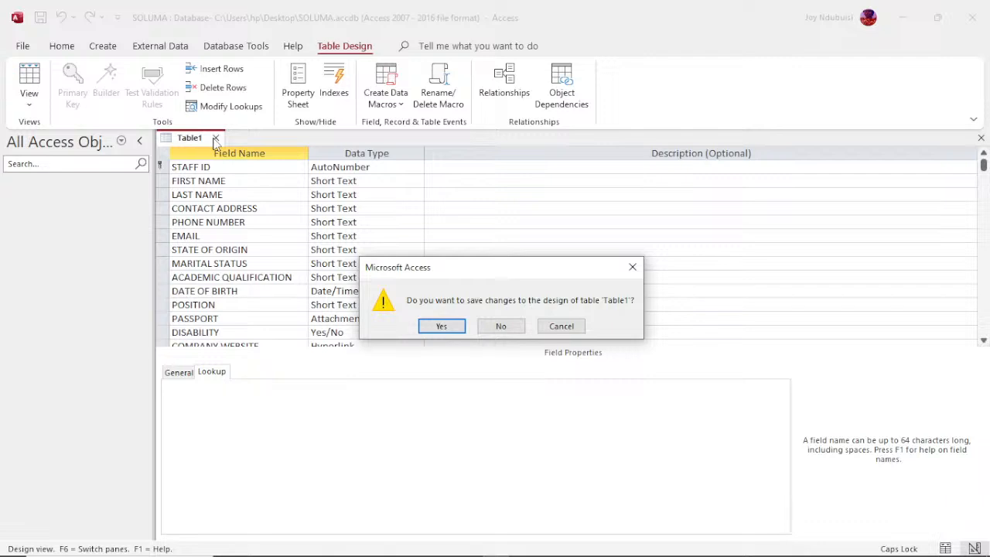
{"action": "left_click", "coordinate": [443, 327]}
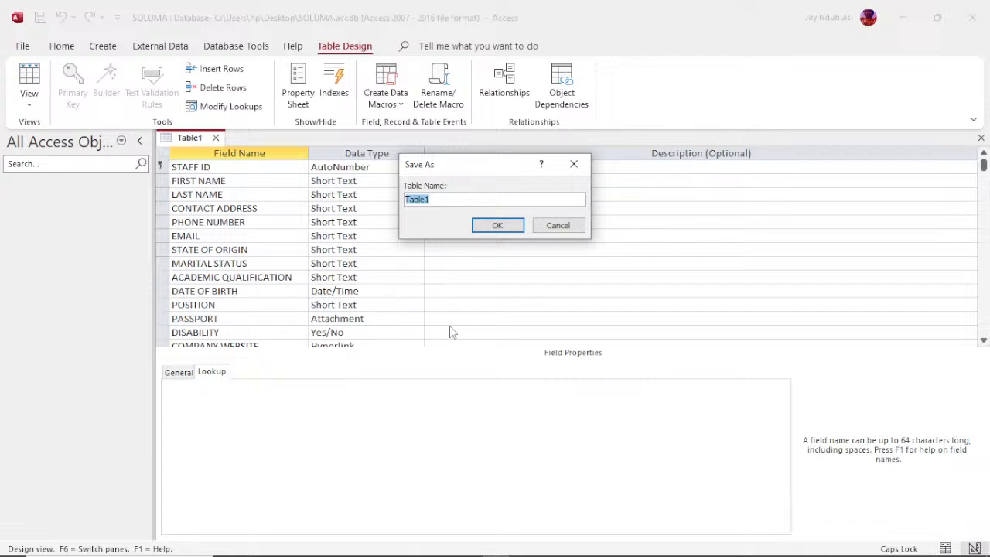
{"action": "type", "text": "TB"}
{"action": "type", "text": "_STAFF PROFILE"}
{"action": "left_click", "coordinate": [494, 225]}
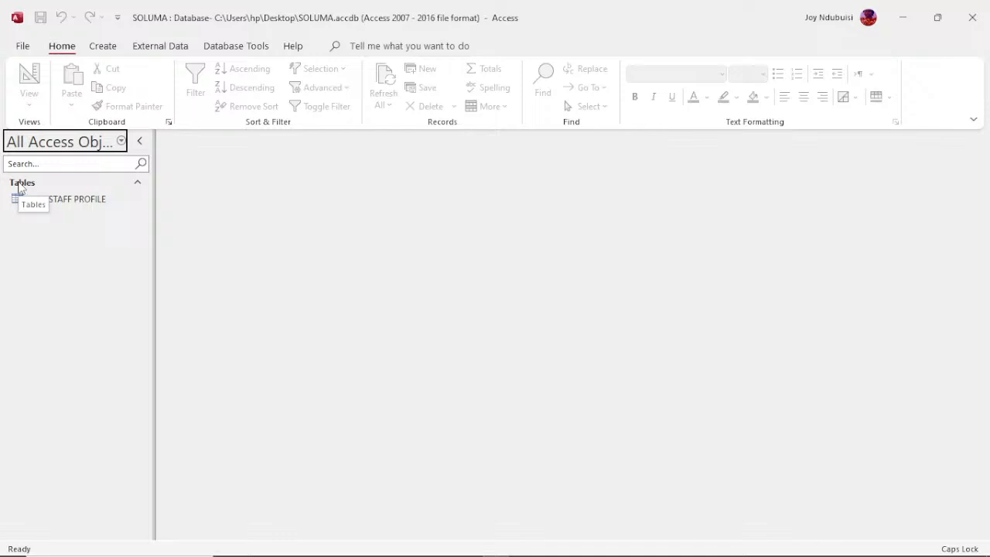
{"action": "double_click", "coordinate": [75, 200]}
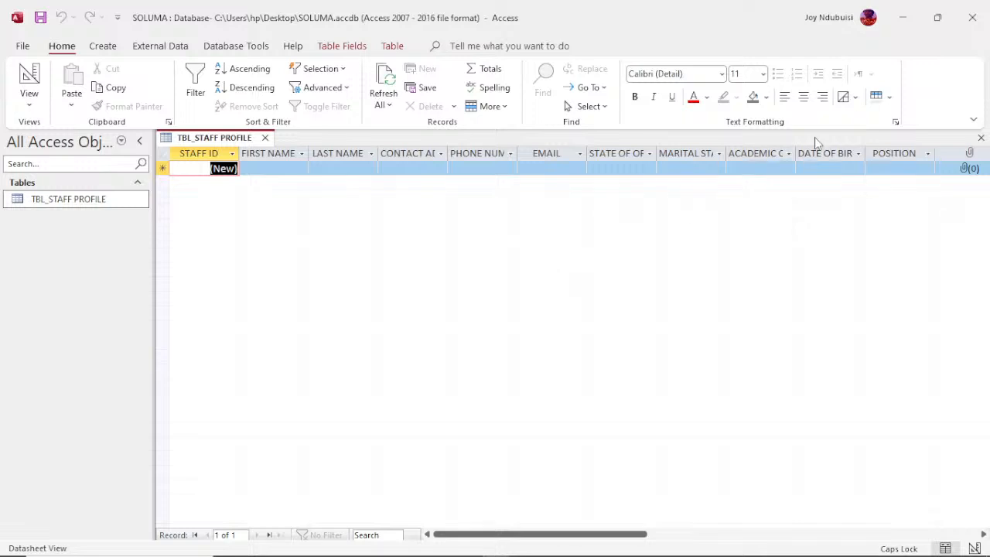
Check the choices offered by the MARITAL STATUS and ACADEMIC QUALIFICATION lists in the new record
{"action": "left_click", "coordinate": [699, 169]}
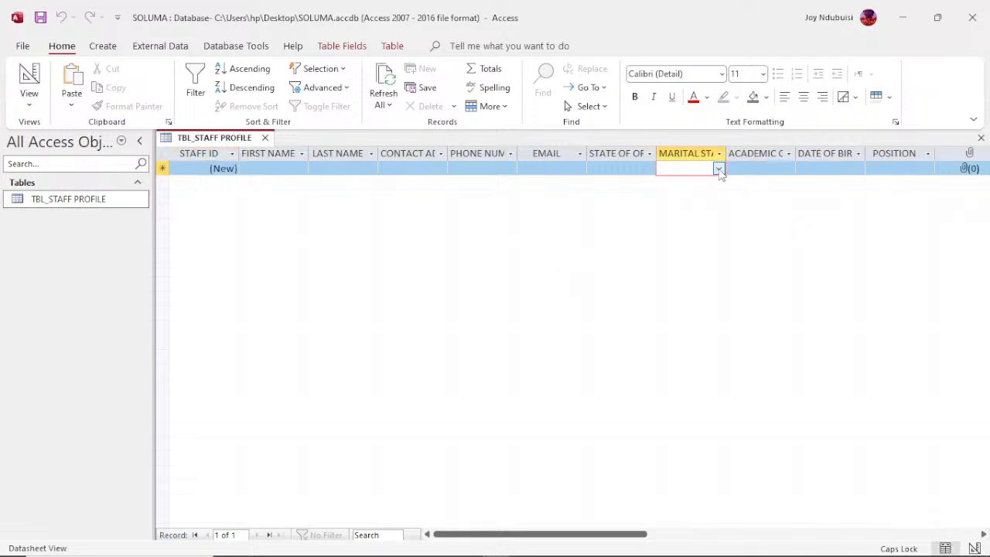
{"action": "left_click", "coordinate": [718, 169]}
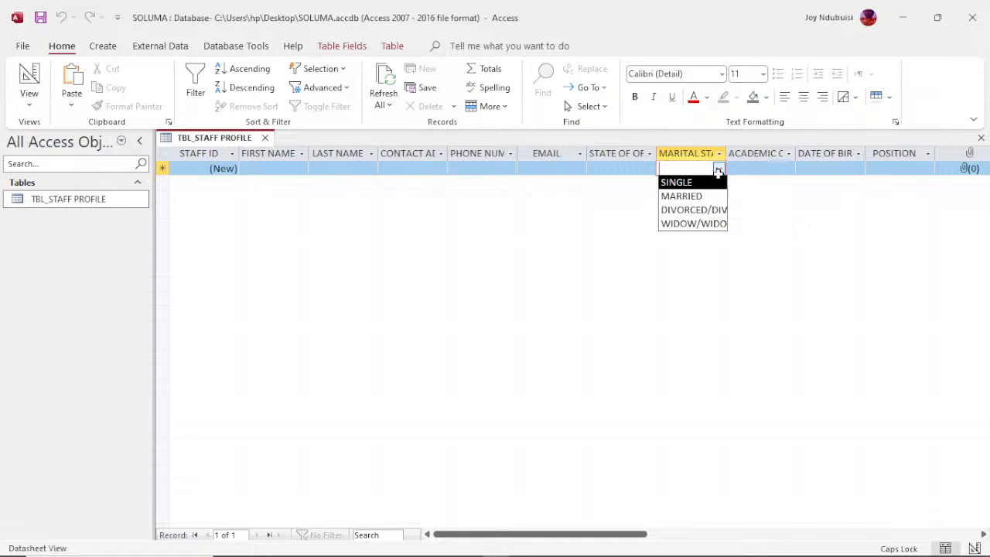
{"action": "left_click", "coordinate": [749, 169]}
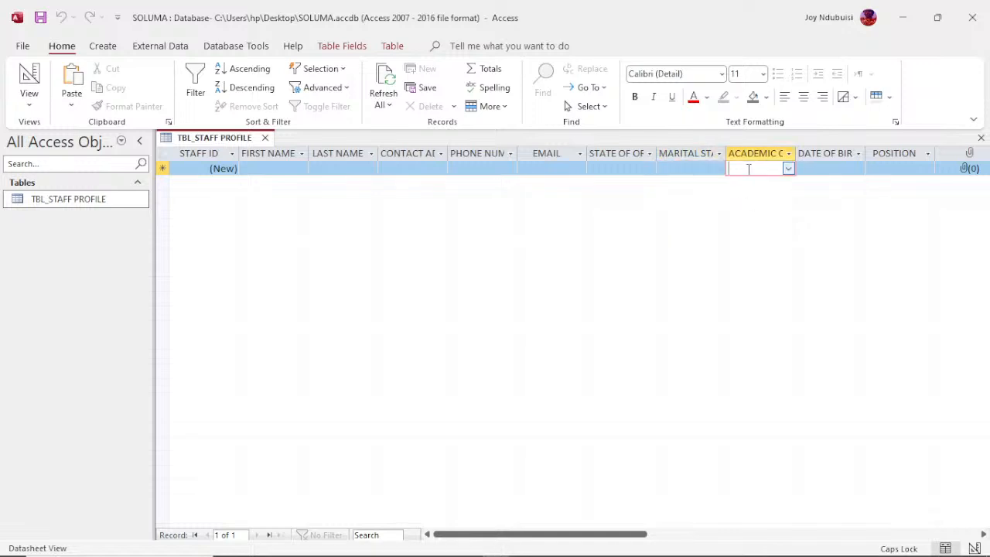
{"action": "left_click", "coordinate": [789, 169]}
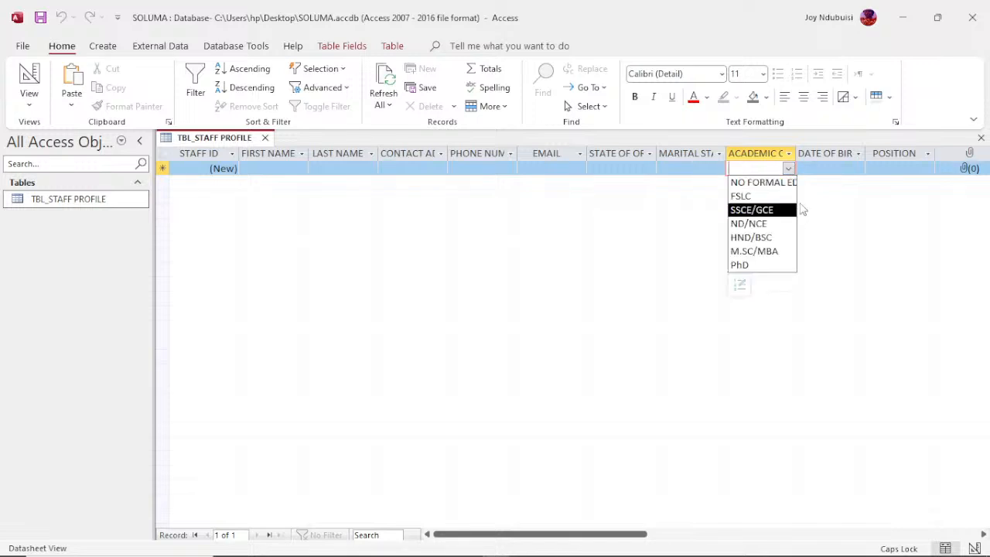
Try out the DATE OF BIRTH date picker by paging back month by month to September 2022 without choosing a date
{"action": "left_click", "coordinate": [844, 169]}
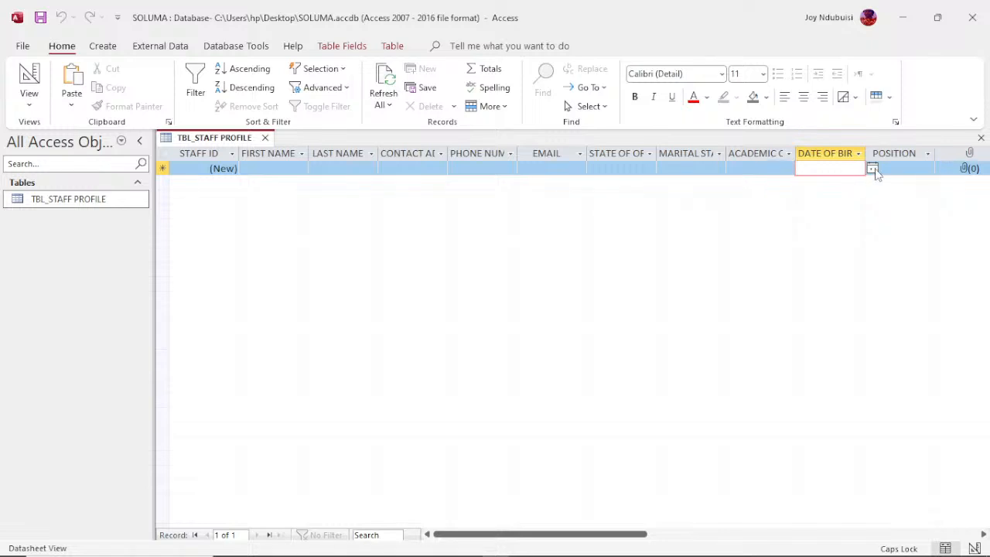
{"action": "left_click", "coordinate": [872, 168]}
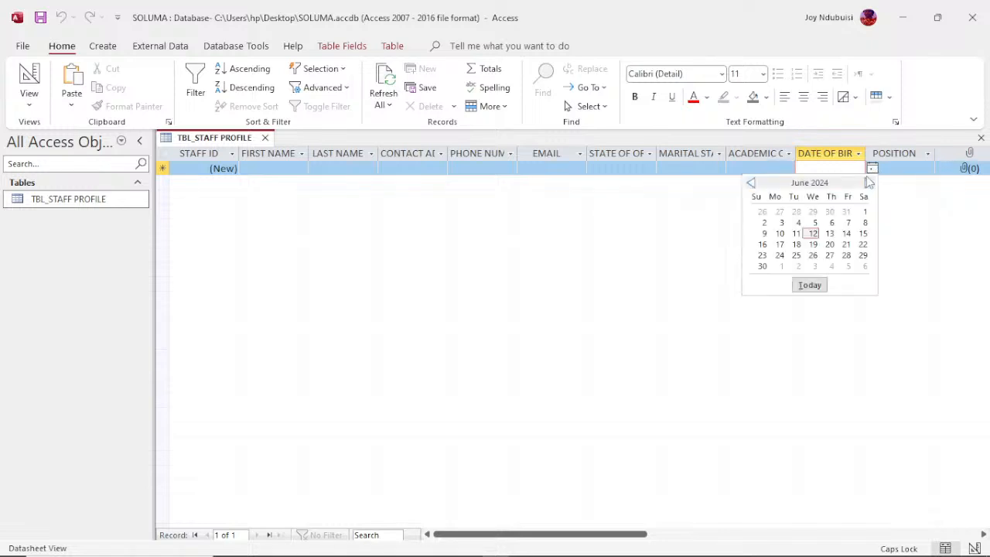
{"action": "left_click", "coordinate": [751, 184]}
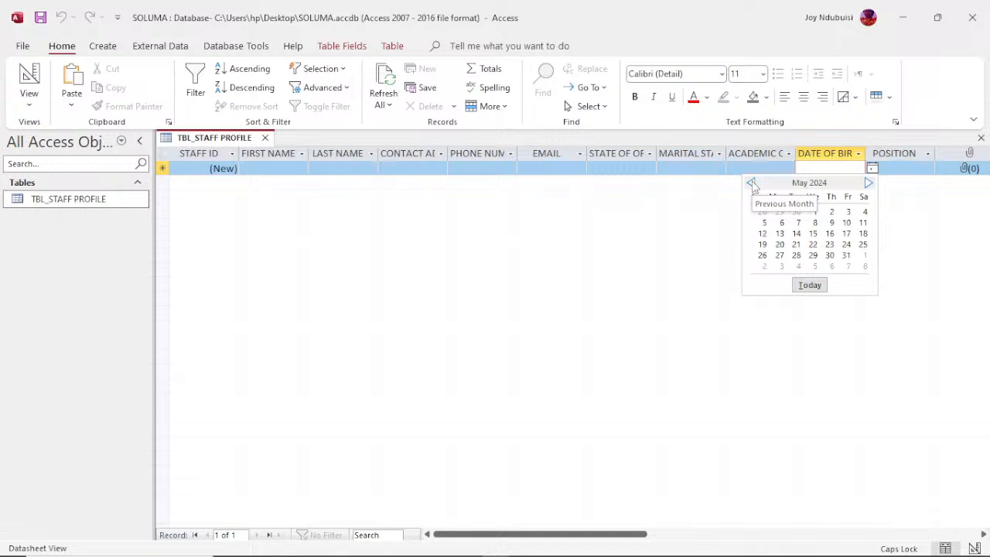
{"action": "left_click", "coordinate": [751, 183]}
{"action": "left_click", "coordinate": [751, 183]}
{"action": "left_click", "coordinate": [751, 183]}
{"action": "left_click", "coordinate": [751, 184]}
{"action": "double_click", "coordinate": [751, 184]}
{"action": "double_click", "coordinate": [752, 184]}
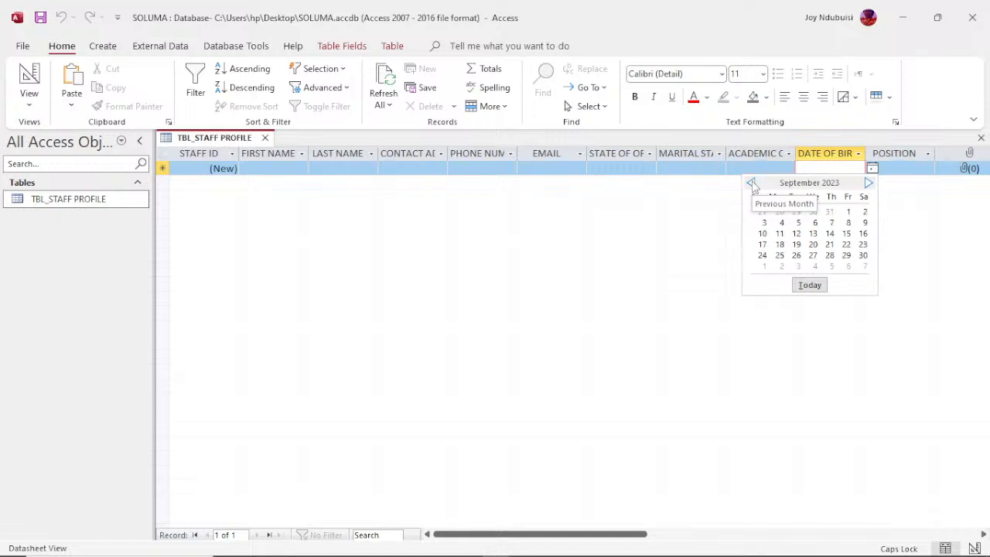
{"action": "triple_click", "coordinate": [751, 183]}
{"action": "triple_click", "coordinate": [751, 184]}
{"action": "left_click", "coordinate": [752, 184]}
{"action": "triple_click", "coordinate": [752, 184]}
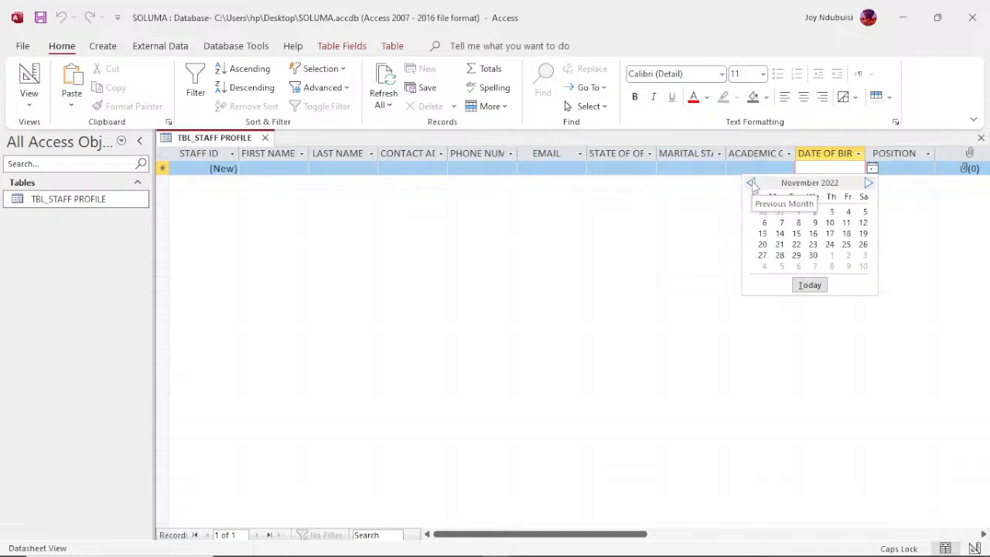
{"action": "left_click", "coordinate": [752, 183]}
{"action": "left_click", "coordinate": [752, 183]}
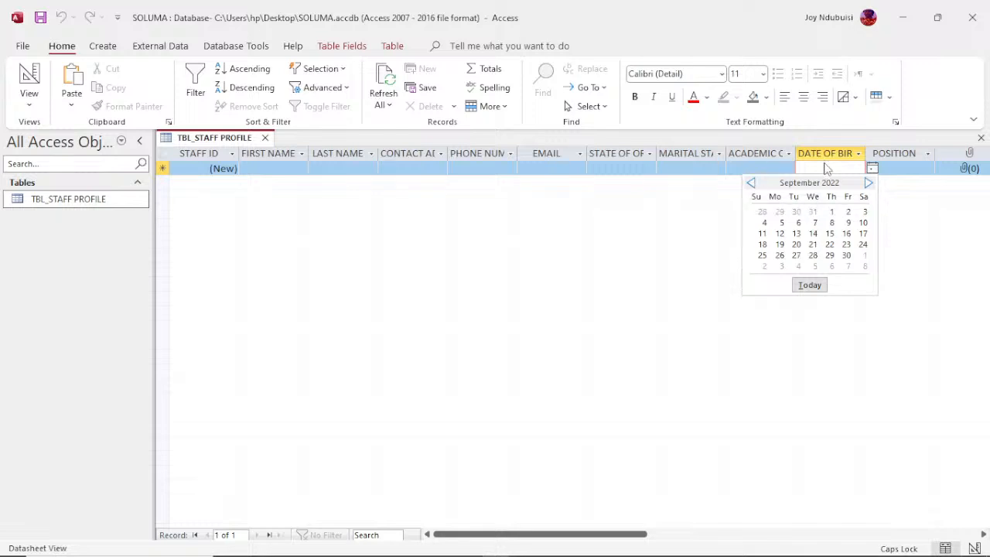
{"action": "left_click", "coordinate": [826, 167]}
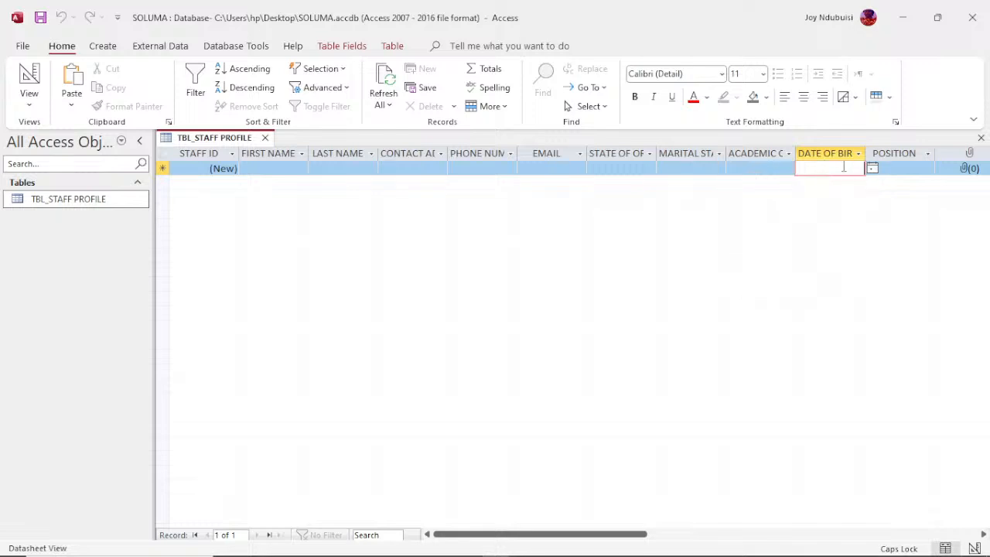
{"action": "left_click", "coordinate": [896, 168]}
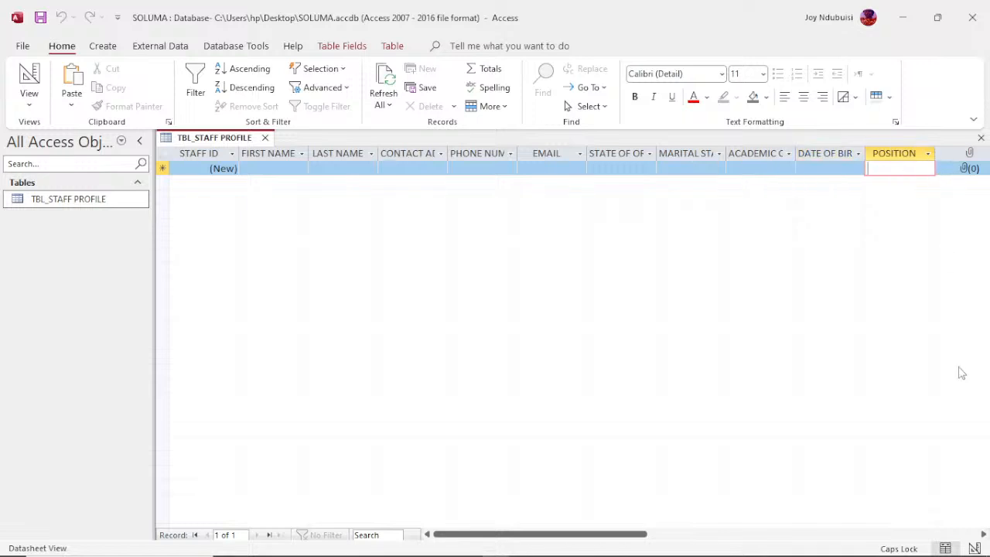
Attach the image IMG-20240508-WA0011 from the Desktop to the new record's passport attachment field
{"action": "mouse_move", "coordinate": [986, 541]}
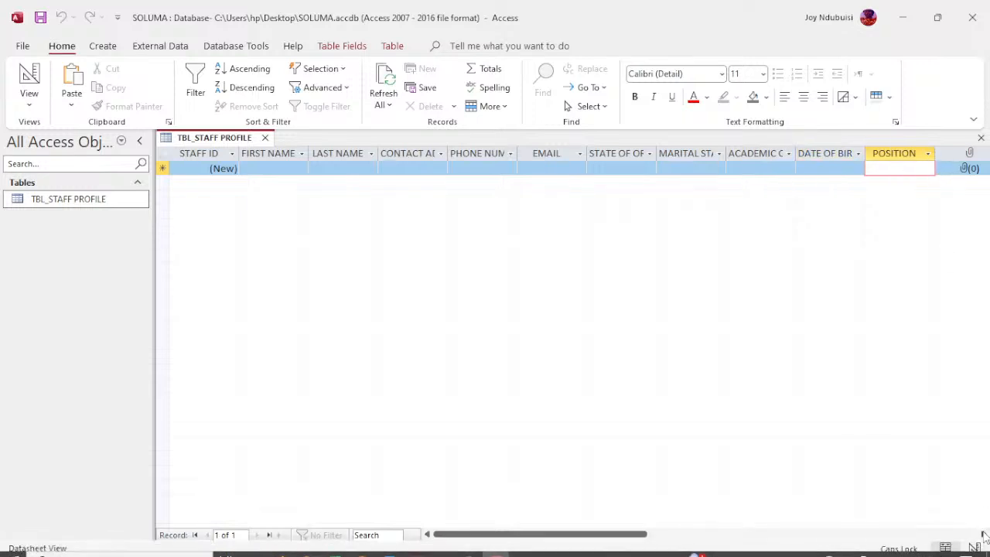
{"action": "left_click", "coordinate": [983, 534]}
{"action": "left_click", "coordinate": [983, 534]}
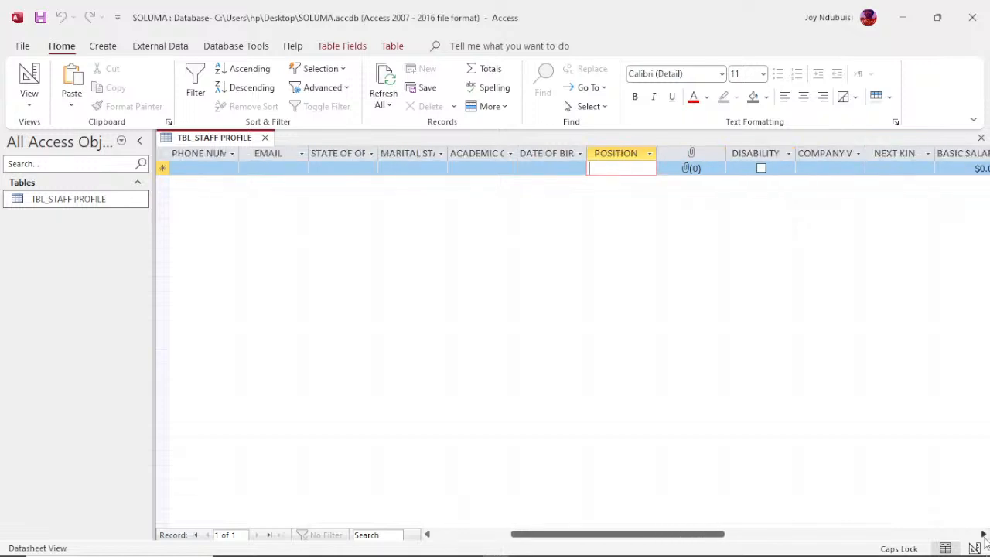
{"action": "left_click", "coordinate": [983, 534]}
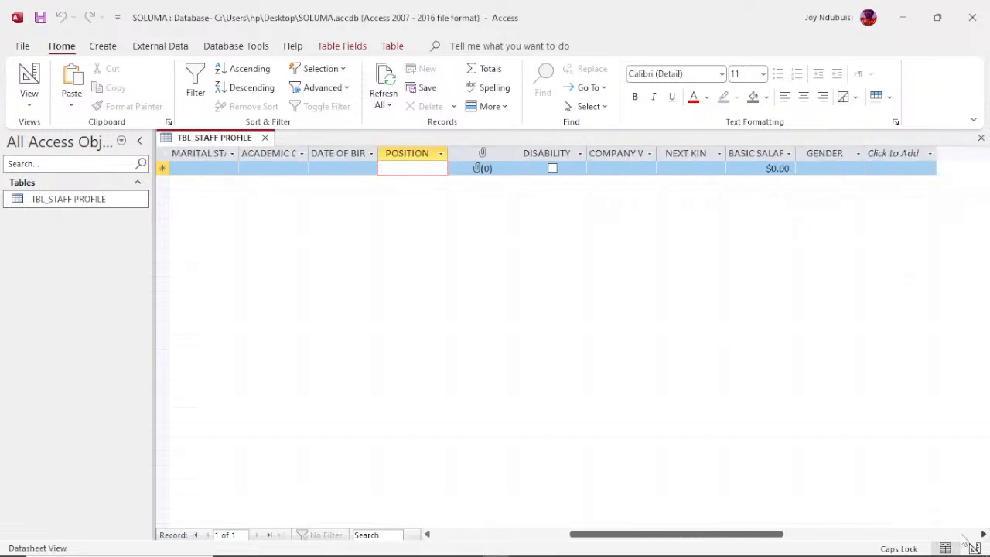
{"action": "left_click", "coordinate": [487, 173]}
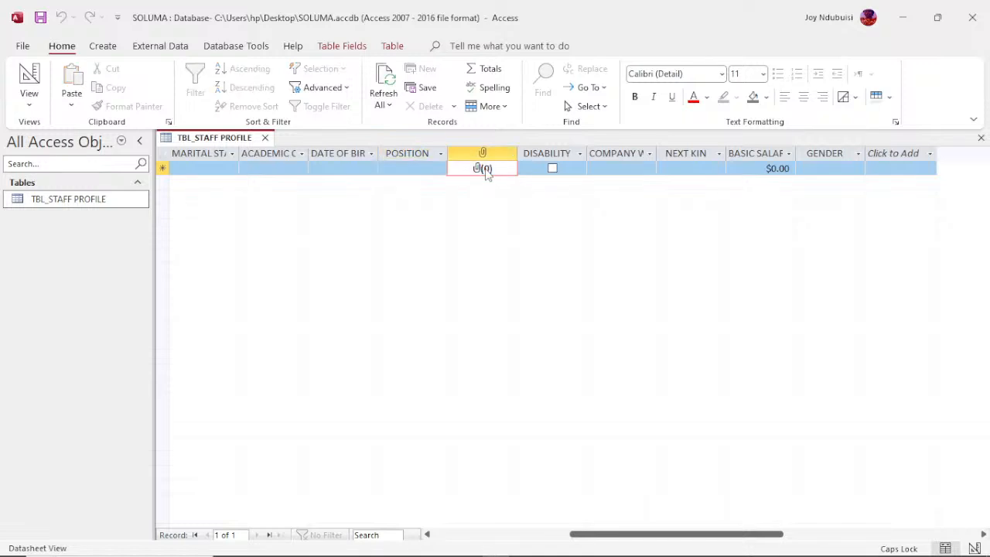
{"action": "double_click", "coordinate": [487, 173]}
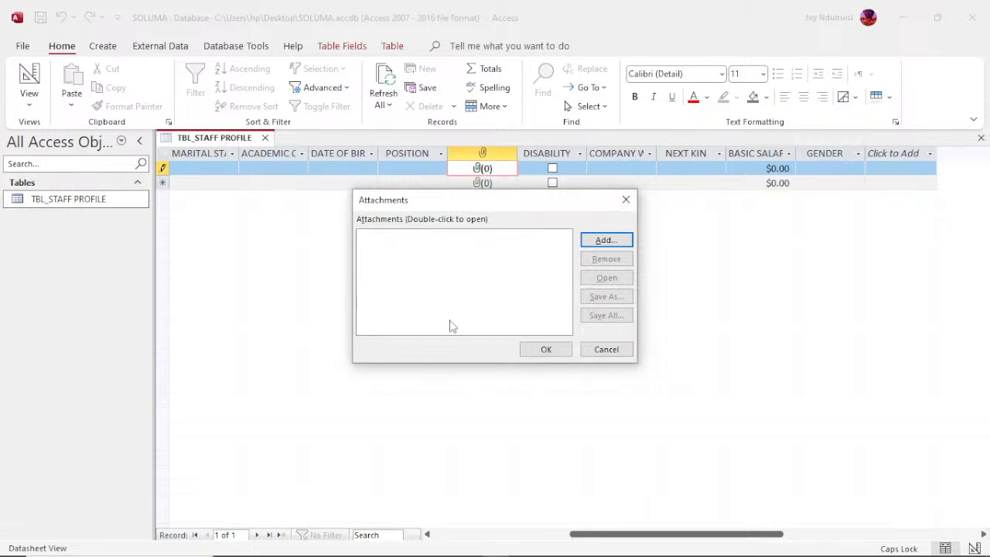
{"action": "left_click", "coordinate": [607, 242]}
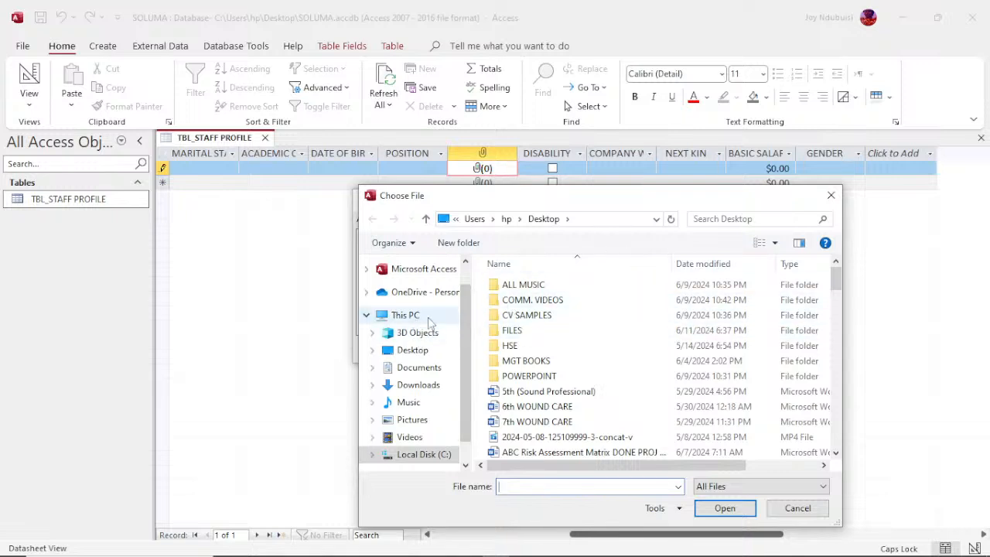
{"action": "left_click", "coordinate": [417, 350]}
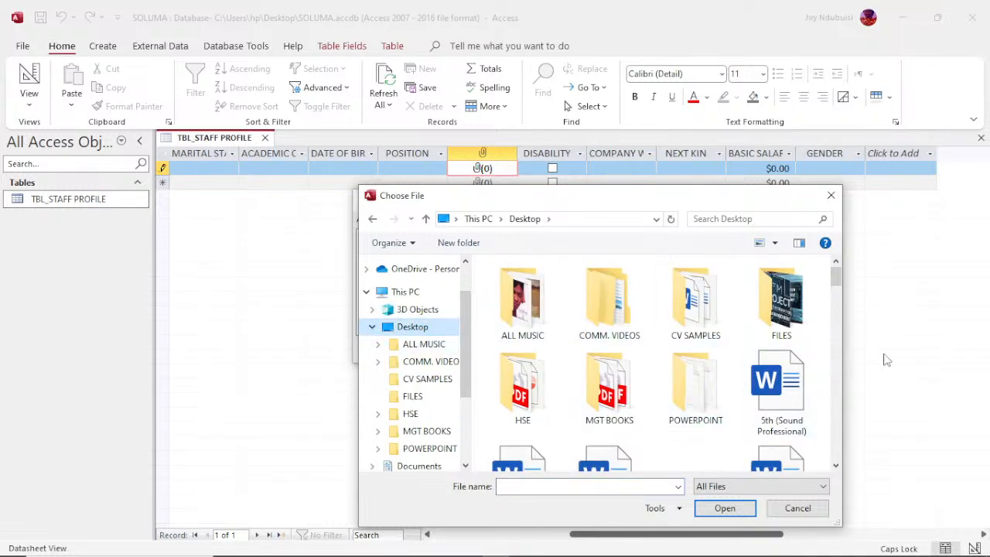
{"action": "left_click_drag", "start_coordinate": [838, 286], "coordinate": [836, 365]}
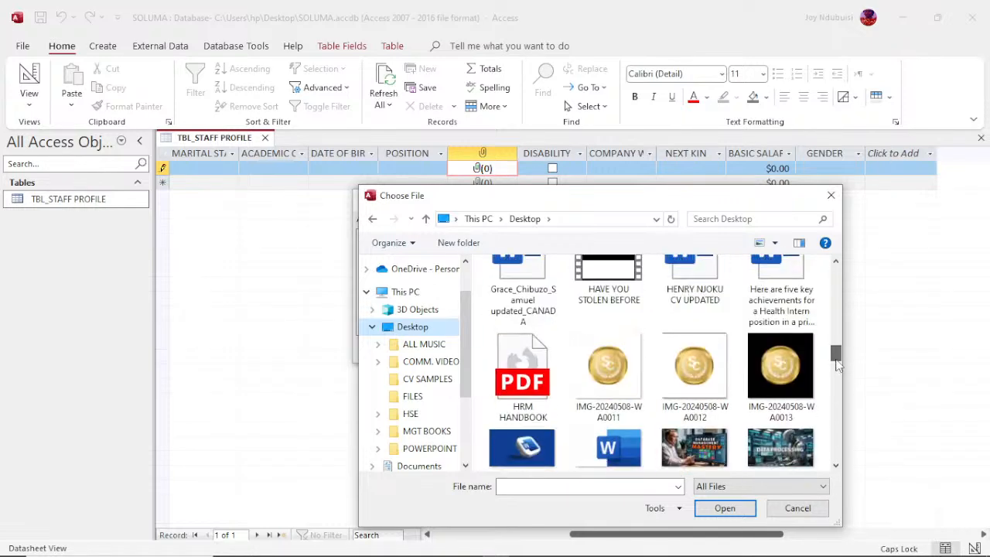
{"action": "left_click", "coordinate": [619, 386]}
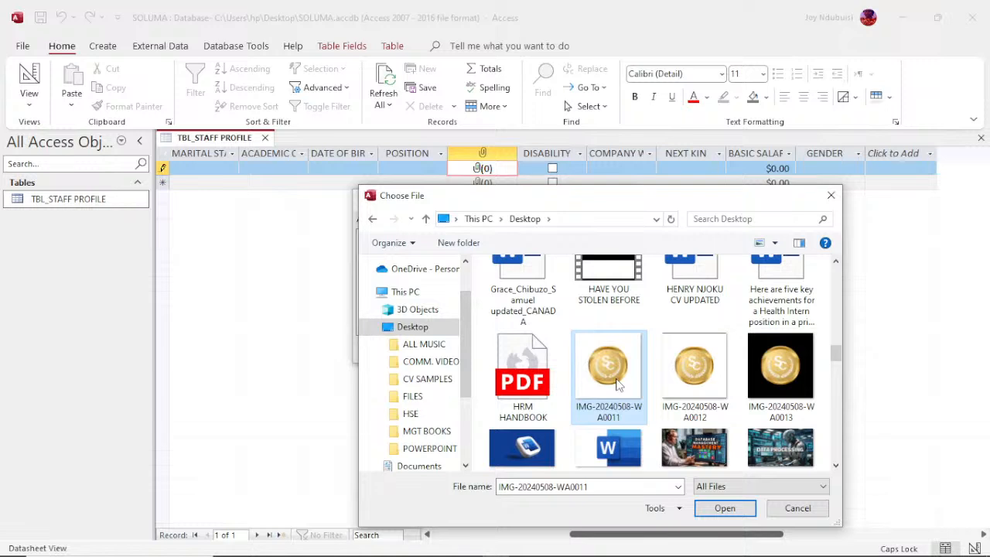
{"action": "left_click", "coordinate": [716, 510]}
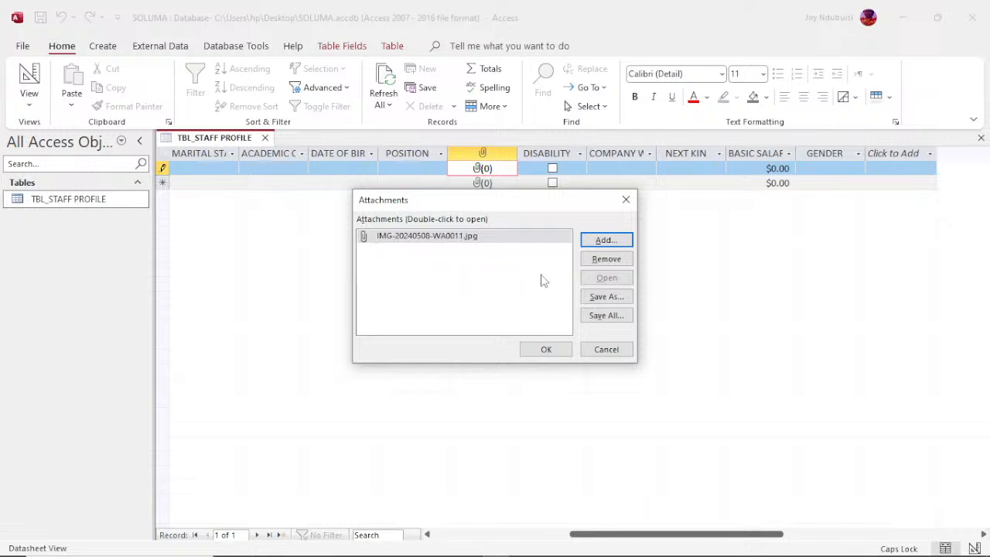
{"action": "left_click", "coordinate": [547, 350]}
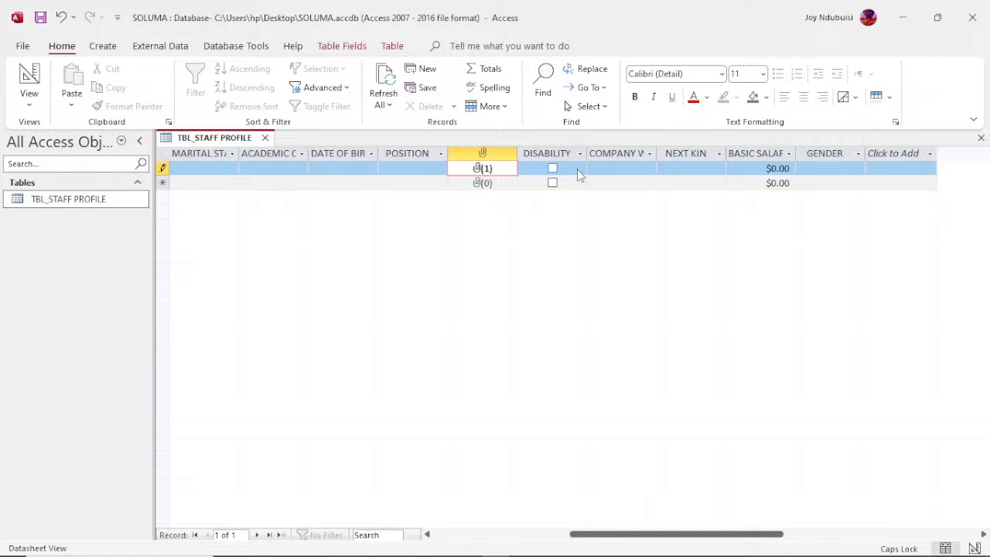
Mark DISABILITY as yes for the record and check the choices in its GENDER list
{"action": "left_click", "coordinate": [553, 168]}
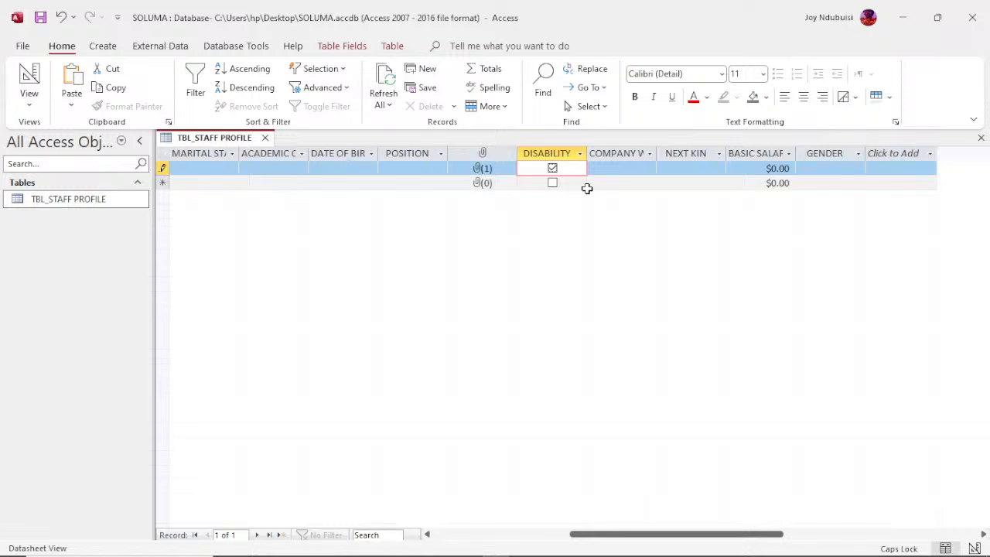
{"action": "left_click", "coordinate": [623, 167]}
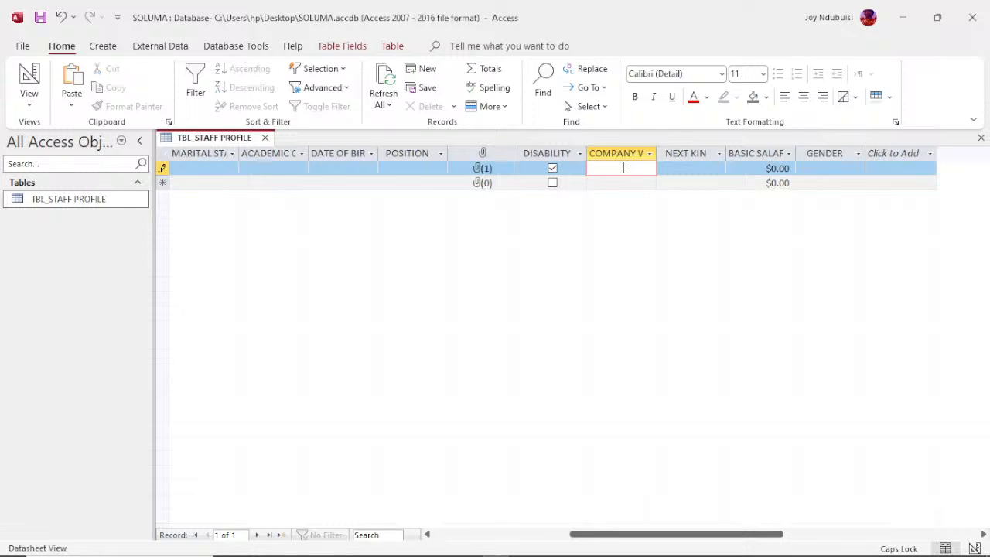
{"action": "left_click", "coordinate": [675, 167]}
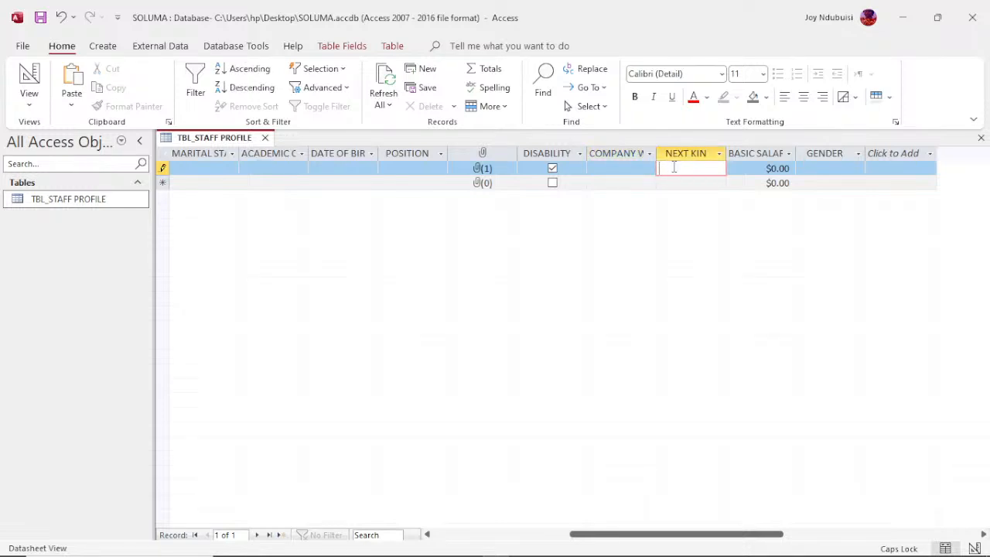
{"action": "left_click", "coordinate": [769, 167]}
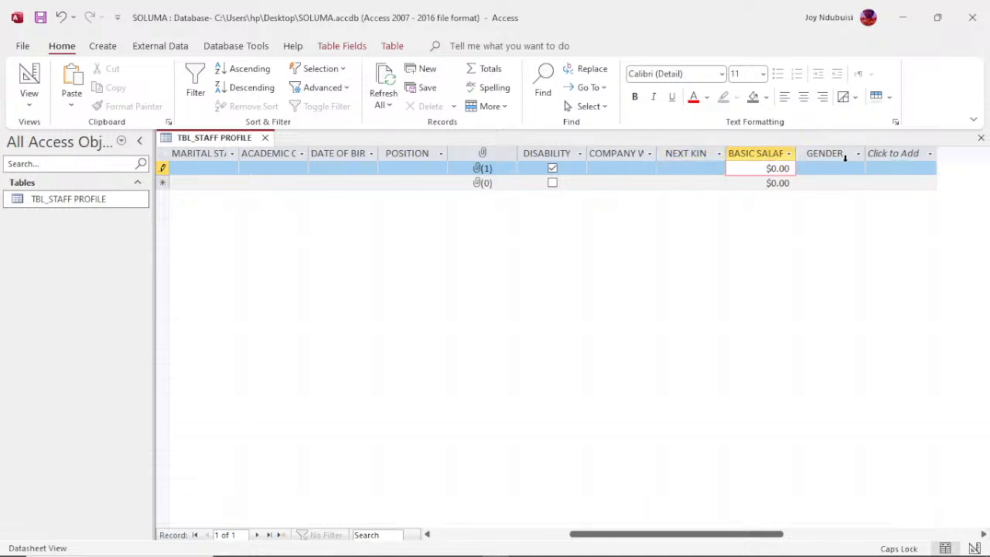
{"action": "left_click", "coordinate": [833, 166]}
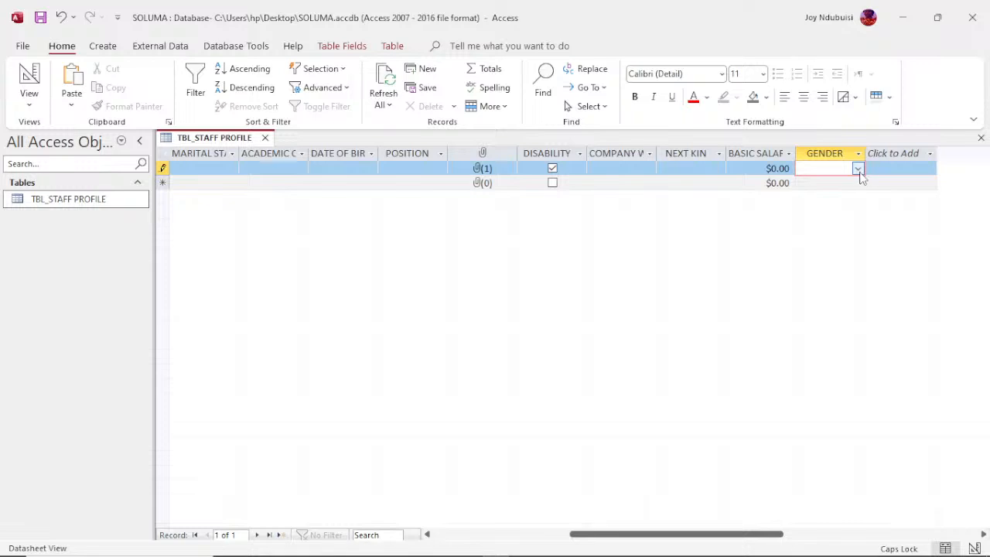
{"action": "left_click", "coordinate": [858, 169]}
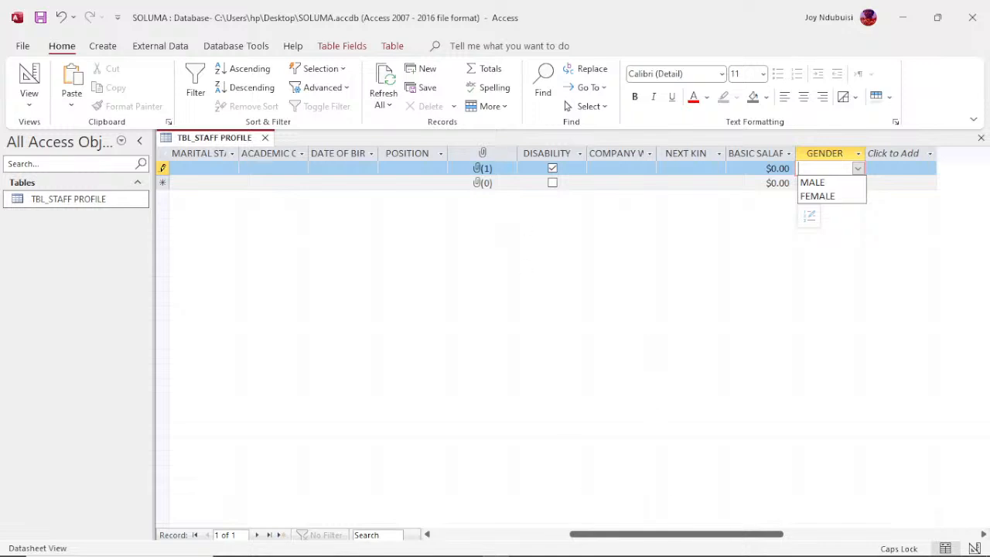
{"action": "mouse_move", "coordinate": [628, 547]}
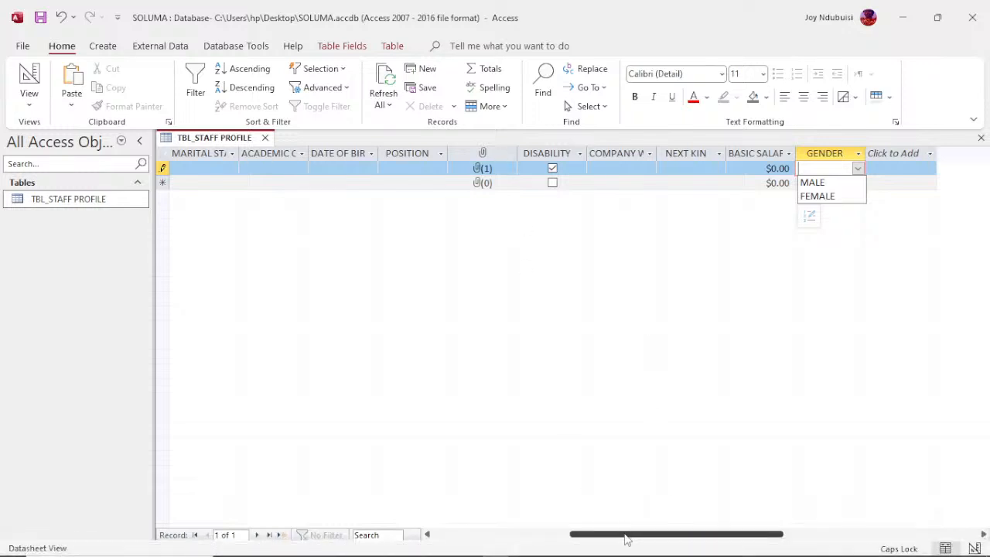
Close the TBL_STAFF PROFILE table and discard the incomplete test record
{"action": "left_click_drag", "start_coordinate": [628, 540], "coordinate": [449, 521]}
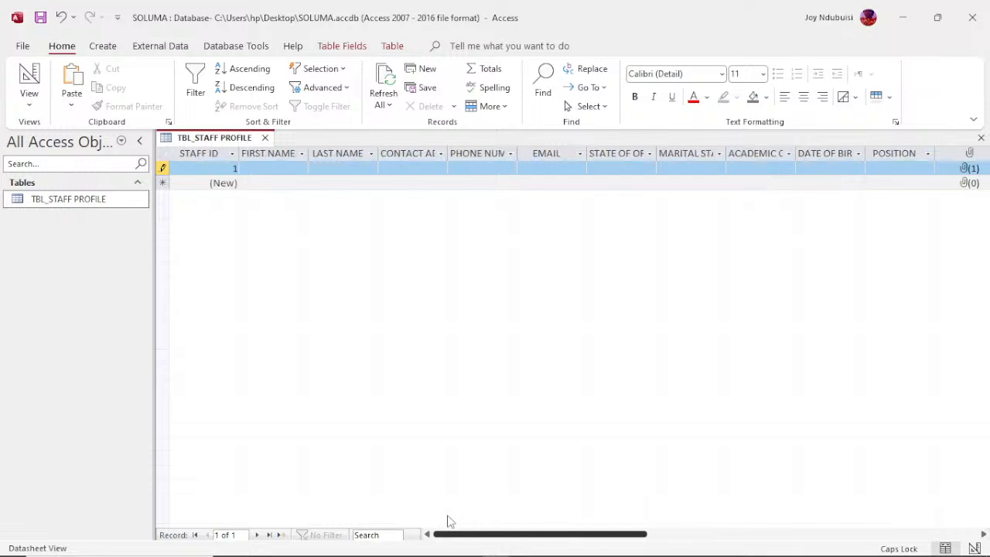
{"action": "left_click", "coordinate": [289, 168]}
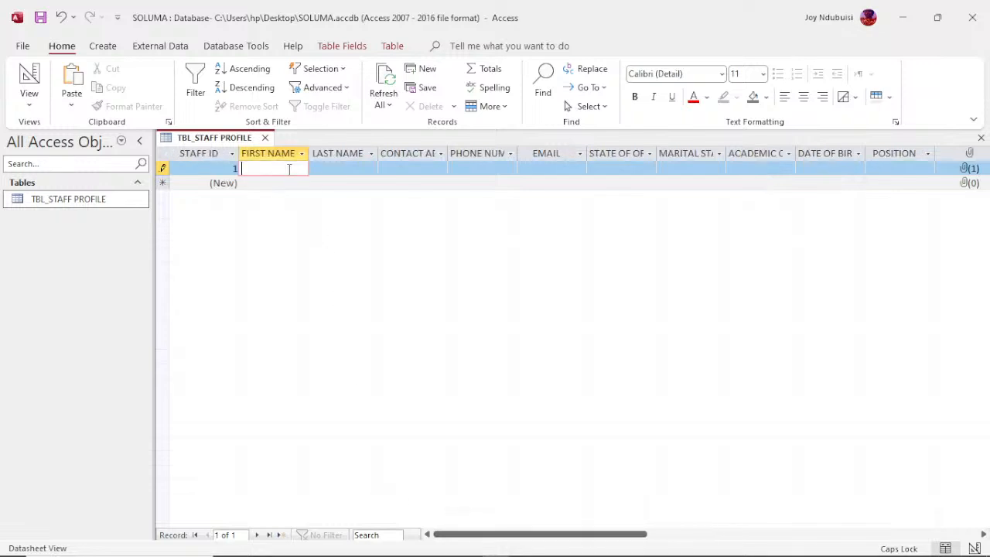
{"action": "left_click", "coordinate": [333, 167]}
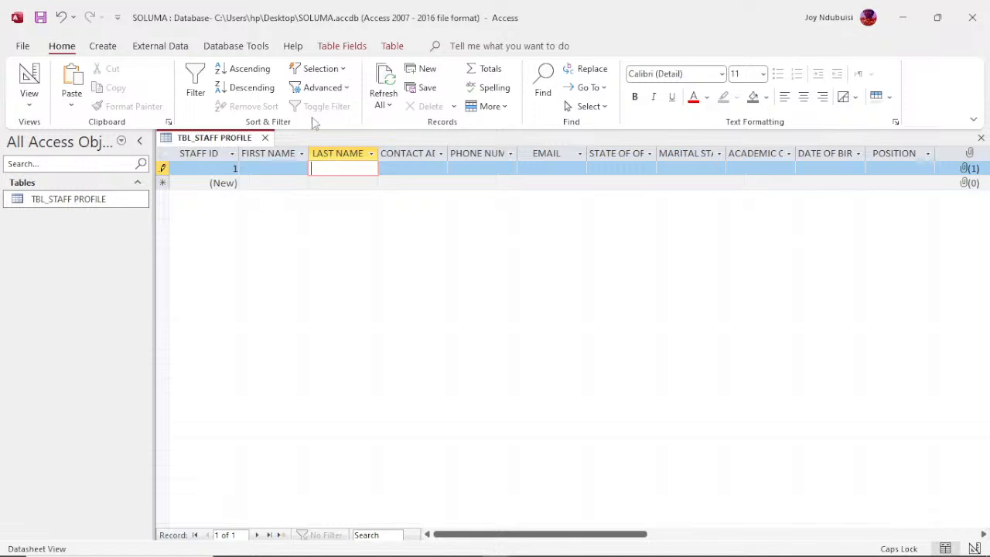
{"action": "left_click", "coordinate": [265, 138]}
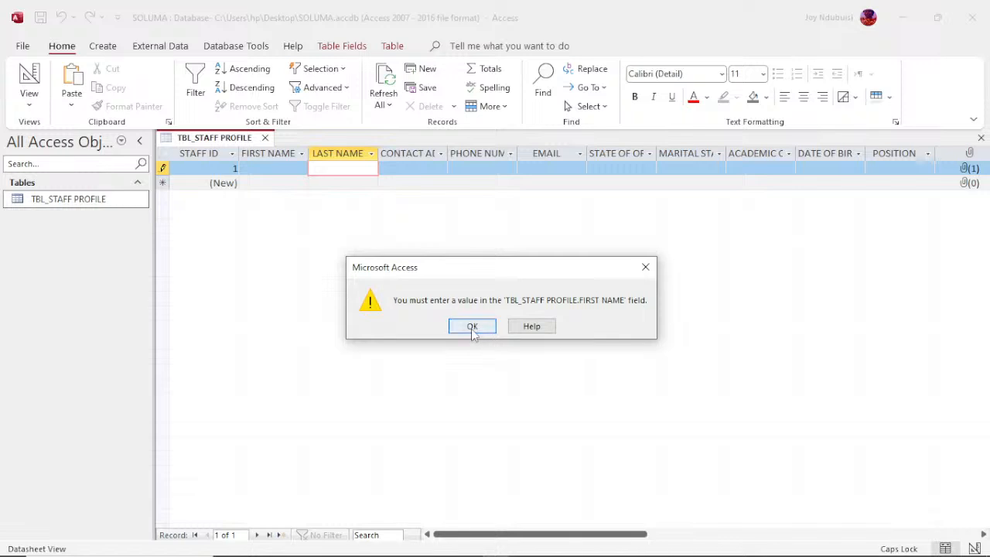
{"action": "left_click", "coordinate": [473, 327]}
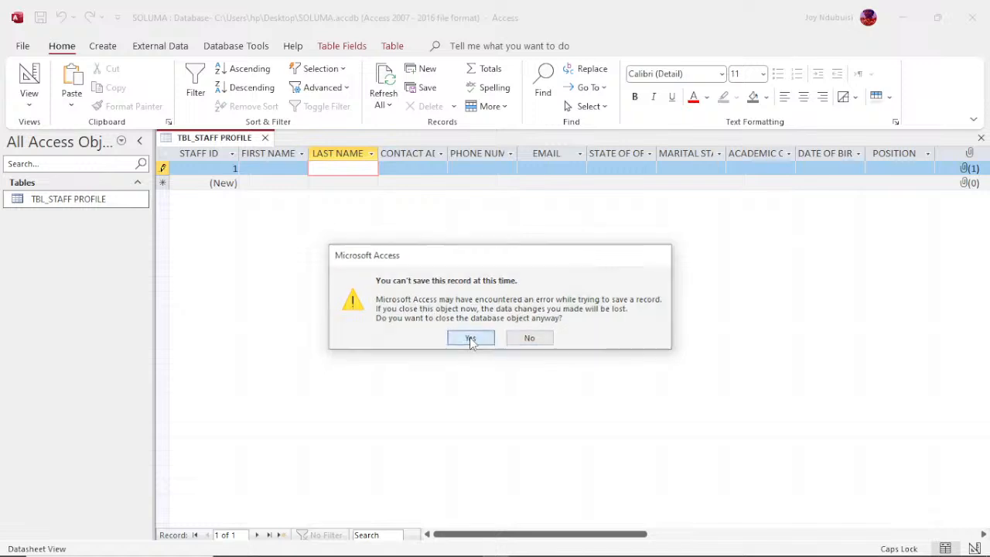
{"action": "left_click", "coordinate": [470, 339]}
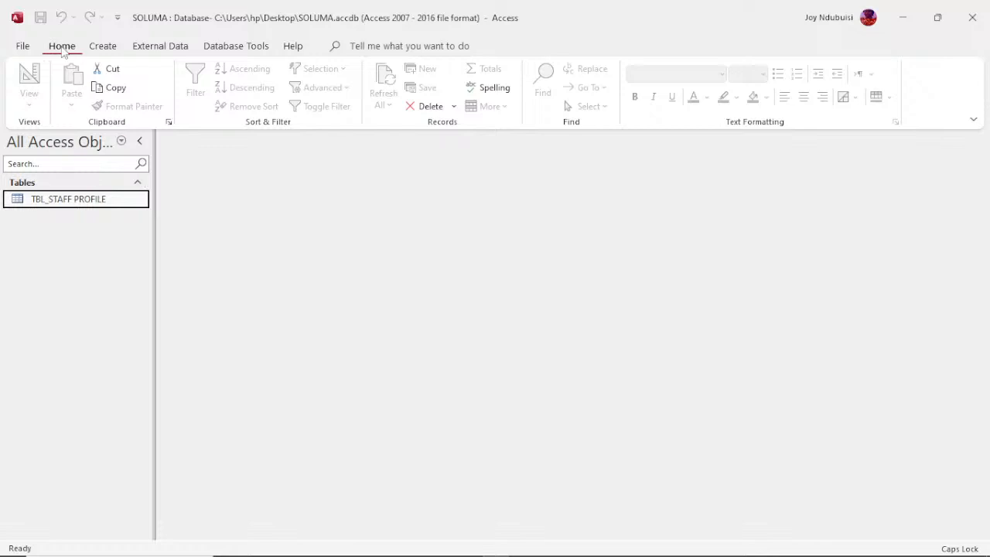
Create a new table in Design view with ACCOUNT ID as its first field, using the Number data type
{"action": "left_click", "coordinate": [103, 48]}
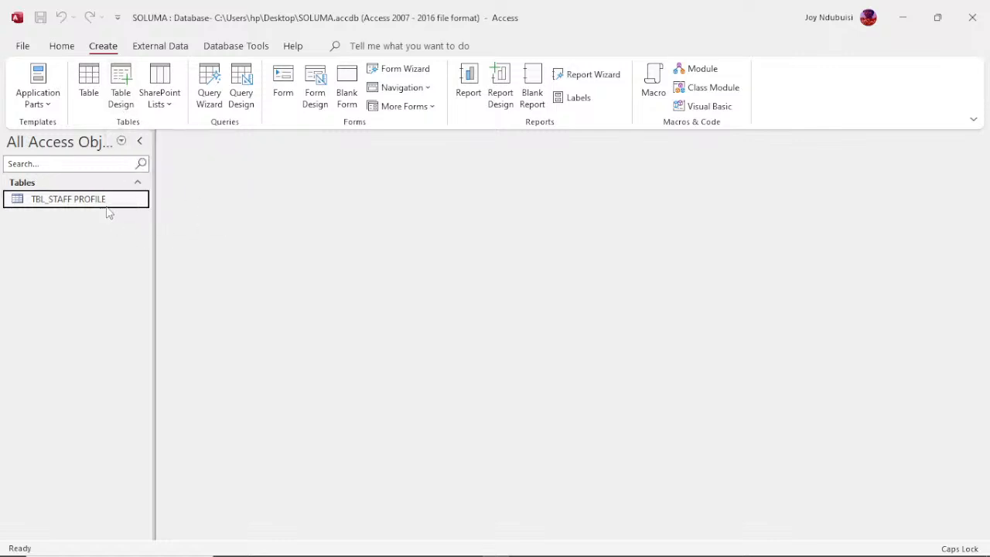
{"action": "left_click", "coordinate": [122, 96]}
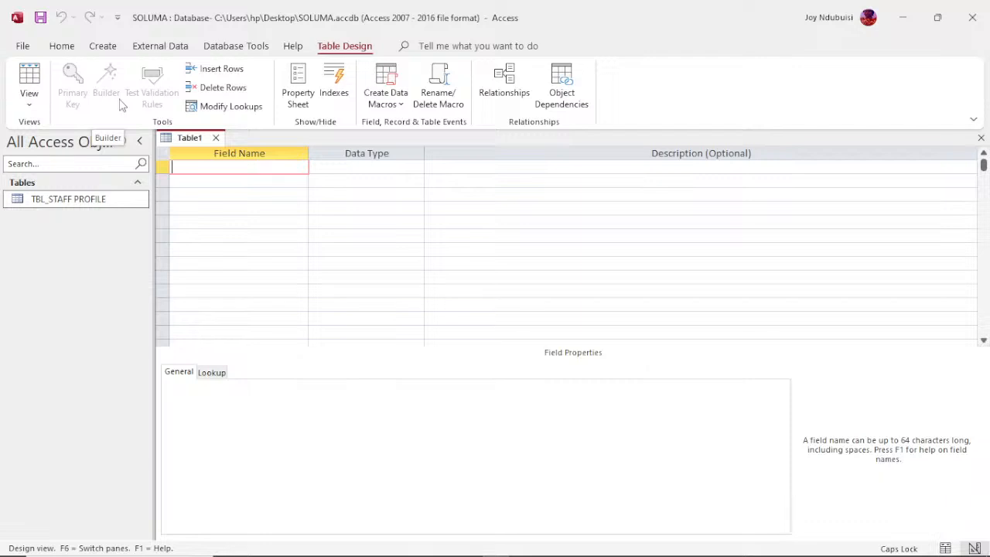
{"action": "type", "text": "A"}
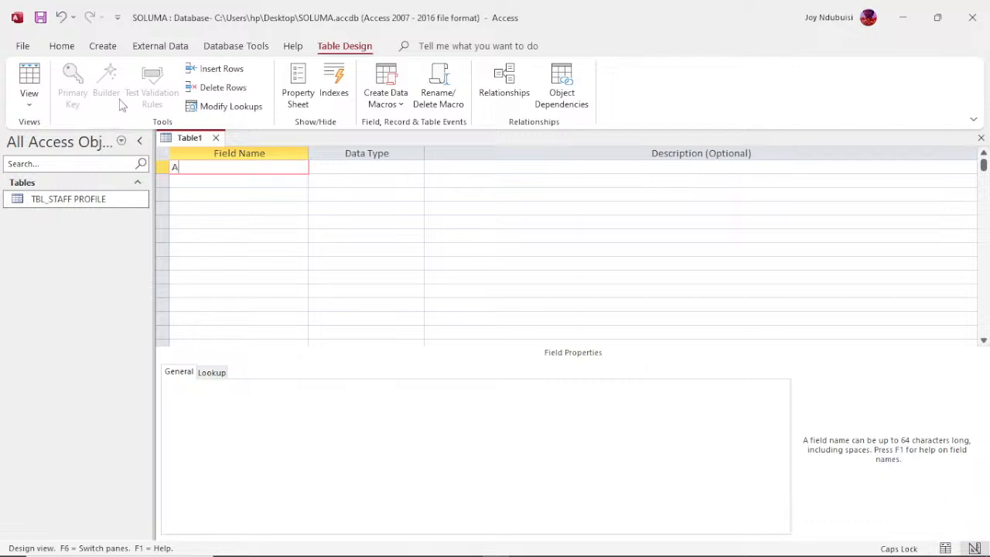
{"action": "type", "text": "CCOUNT ID"}
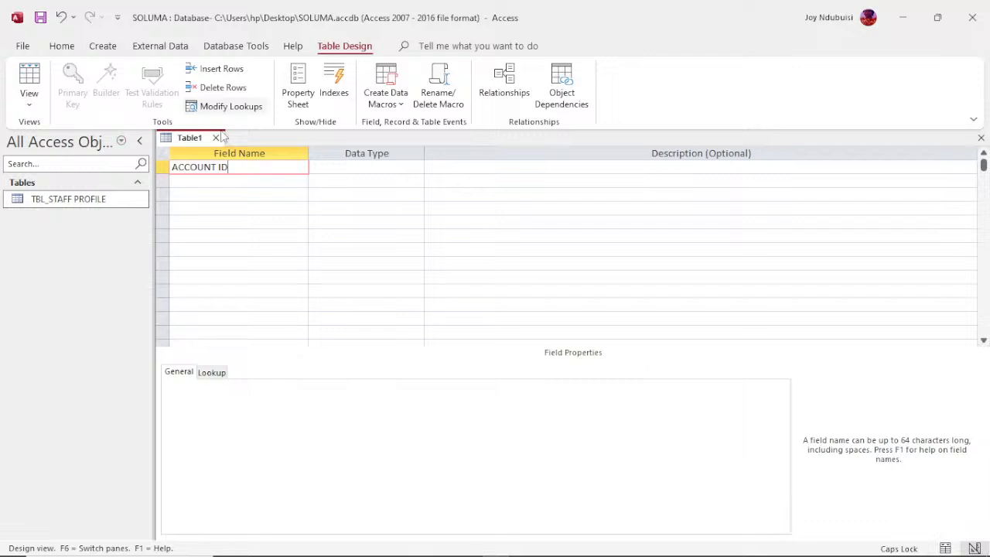
{"action": "left_click", "coordinate": [419, 169]}
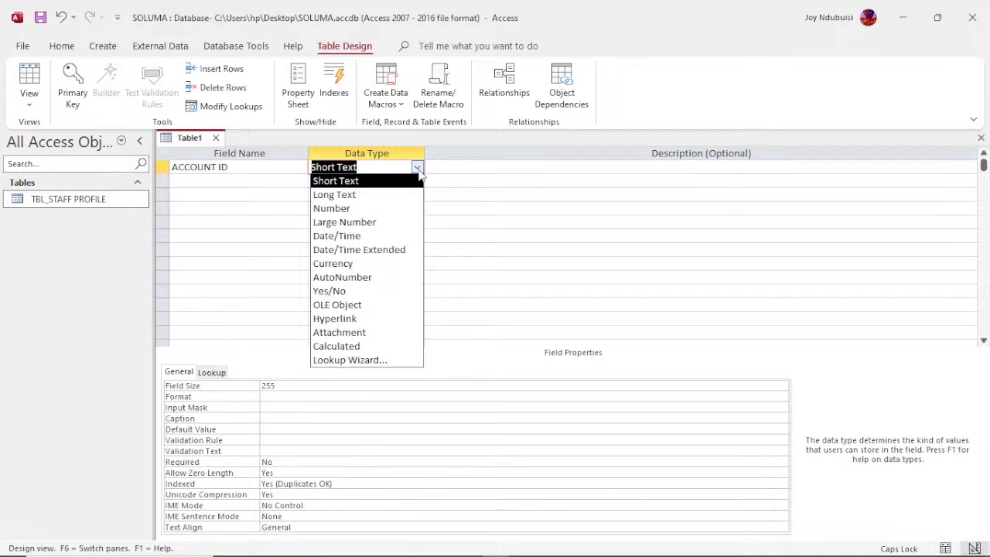
{"action": "left_click", "coordinate": [395, 209]}
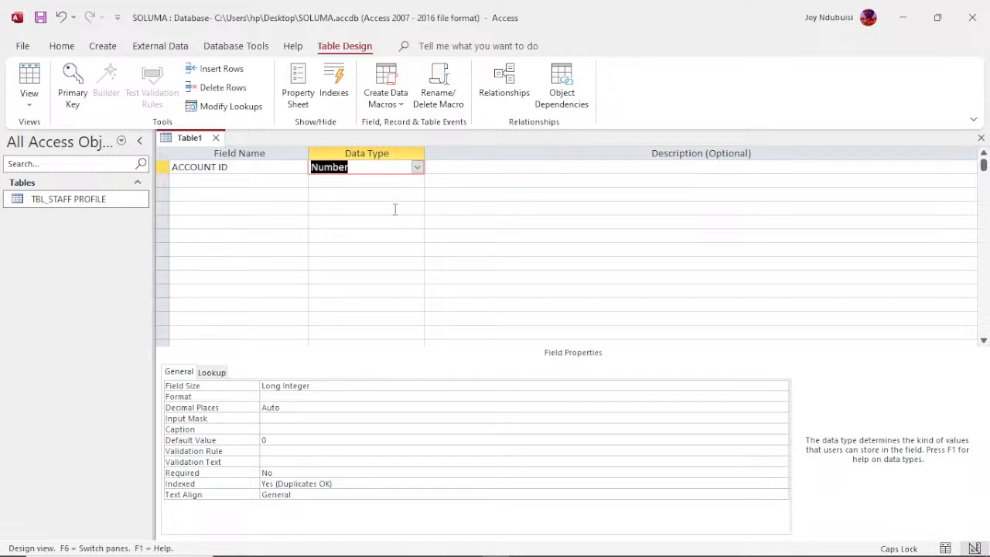
Add a FIRST NAME field below ACCOUNT ID and make ACCOUNT ID the primary key
{"action": "left_click", "coordinate": [229, 181]}
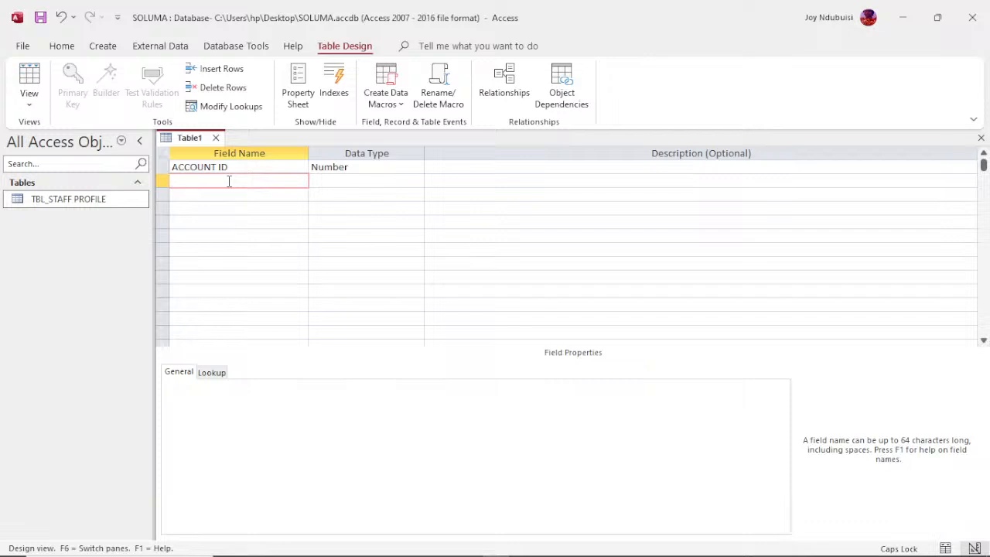
{"action": "type", "text": "FIRST NAME"}
{"action": "key", "text": "Down"}
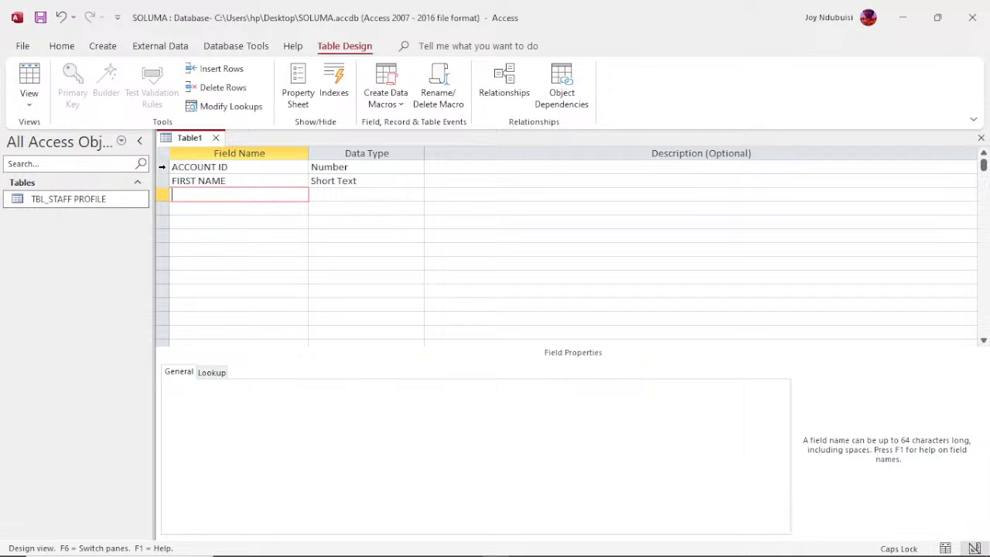
{"action": "left_click", "coordinate": [163, 168]}
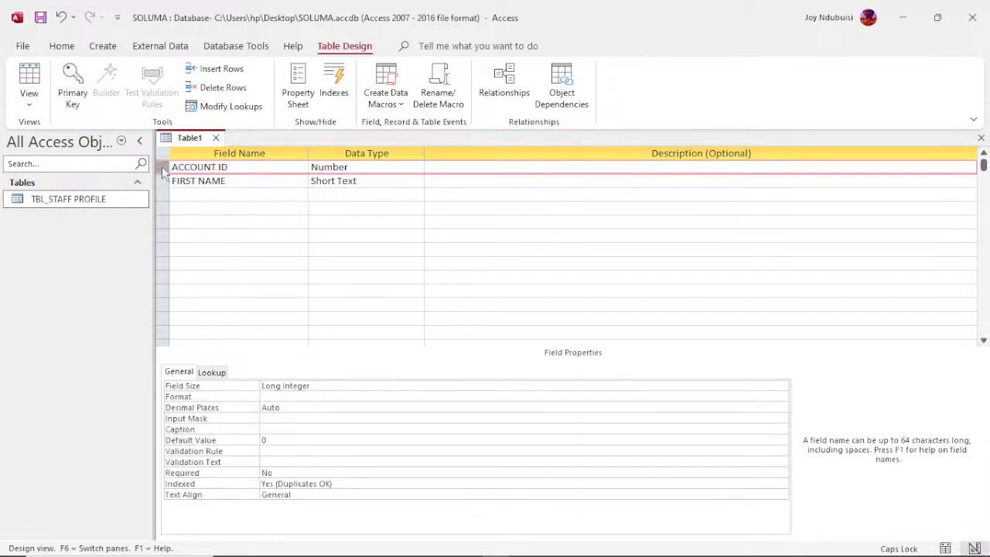
{"action": "left_click", "coordinate": [73, 102]}
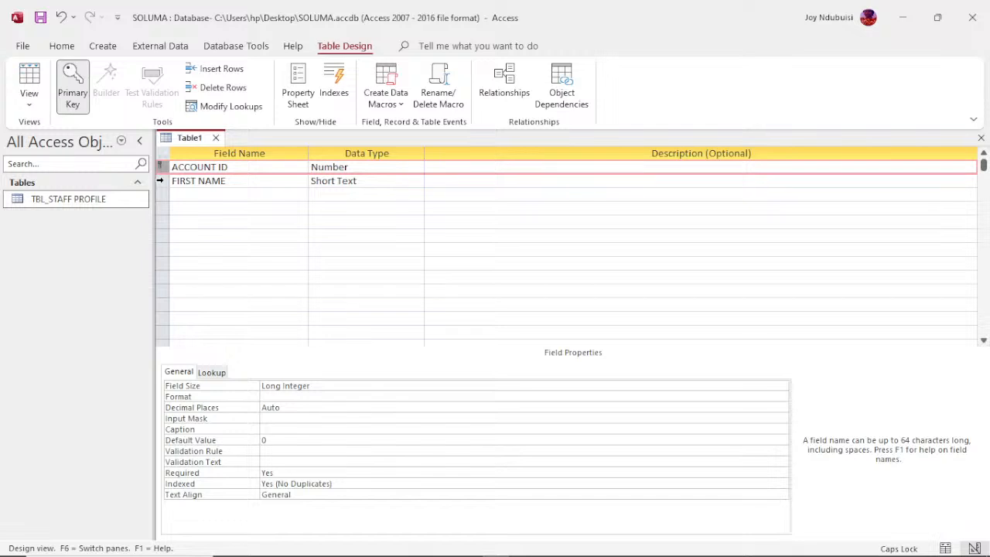
Insert a STAFF ID field between ACCOUNT ID and FIRST NAME, with the AutoNumber data type
{"action": "left_click", "coordinate": [160, 180]}
{"action": "right_click", "coordinate": [160, 184]}
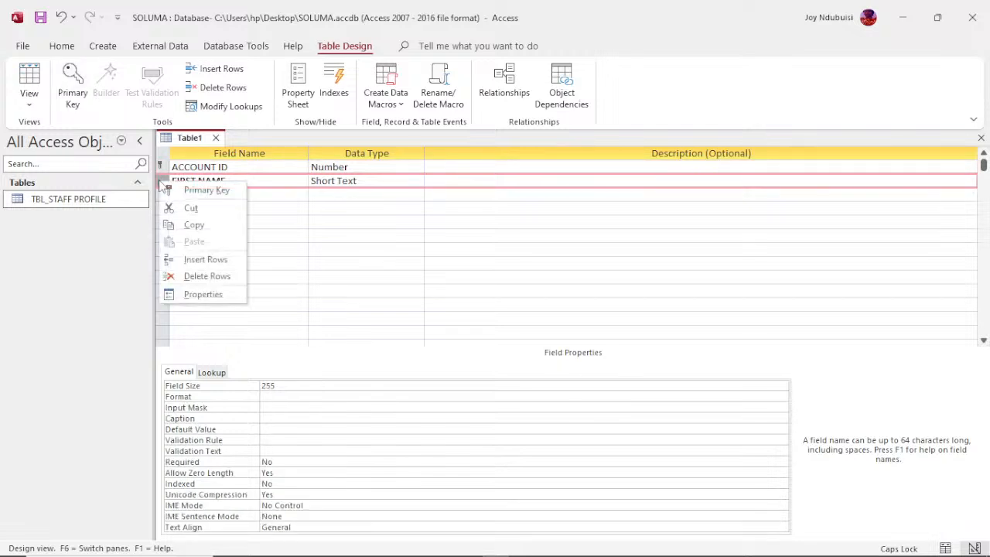
{"action": "left_click", "coordinate": [192, 260]}
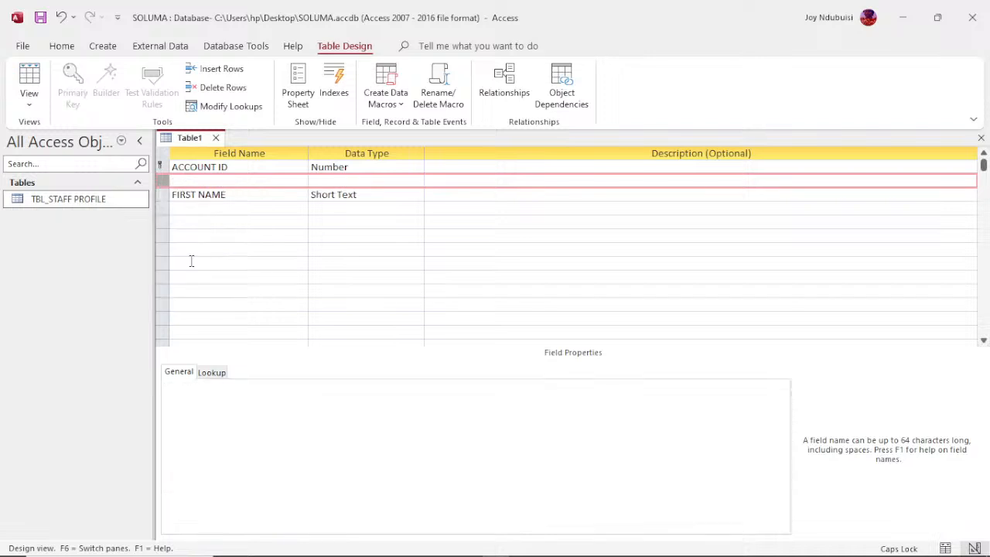
{"action": "left_click", "coordinate": [186, 183]}
{"action": "type", "text": "S"}
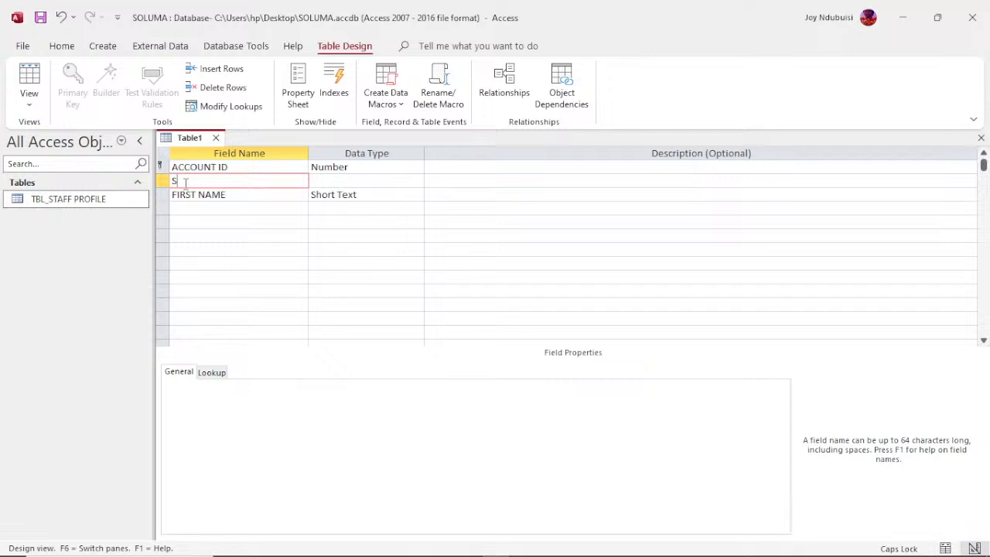
{"action": "type", "text": "TAFF ID"}
{"action": "left_click", "coordinate": [418, 183]}
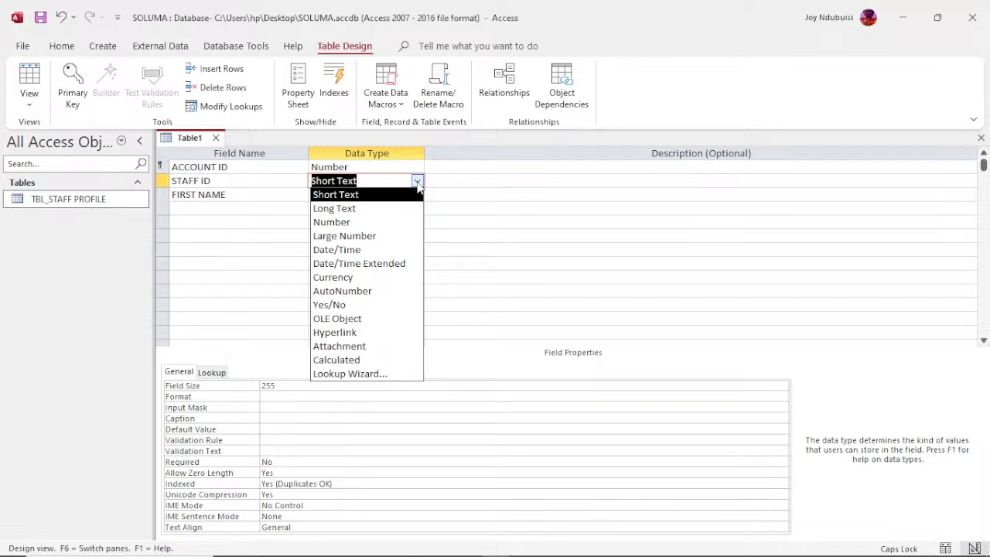
{"action": "left_click", "coordinate": [360, 292]}
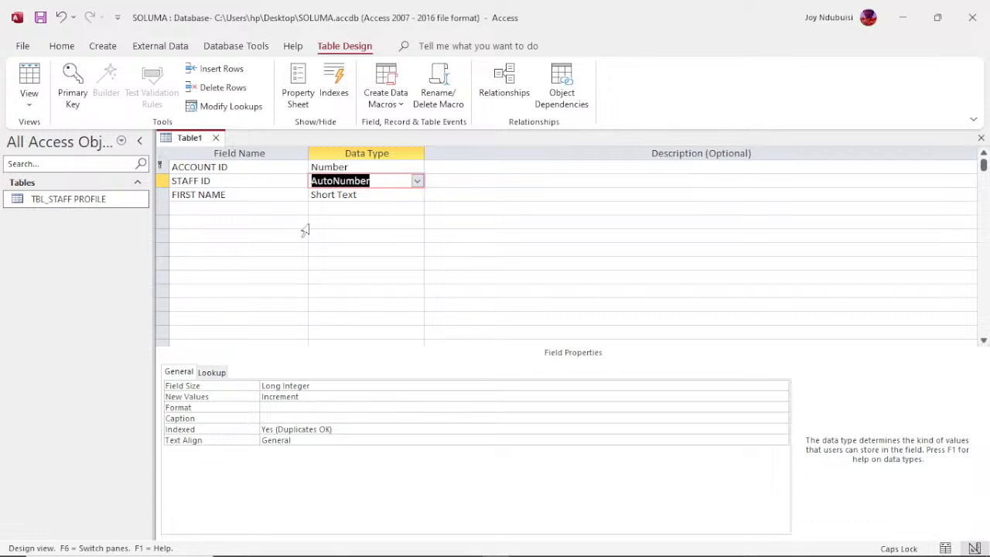
Add the fields LAST NAME, DEPARTMENT, POSITION and EAIL below FIRST NAME, keeping the default data type
{"action": "left_click", "coordinate": [209, 208]}
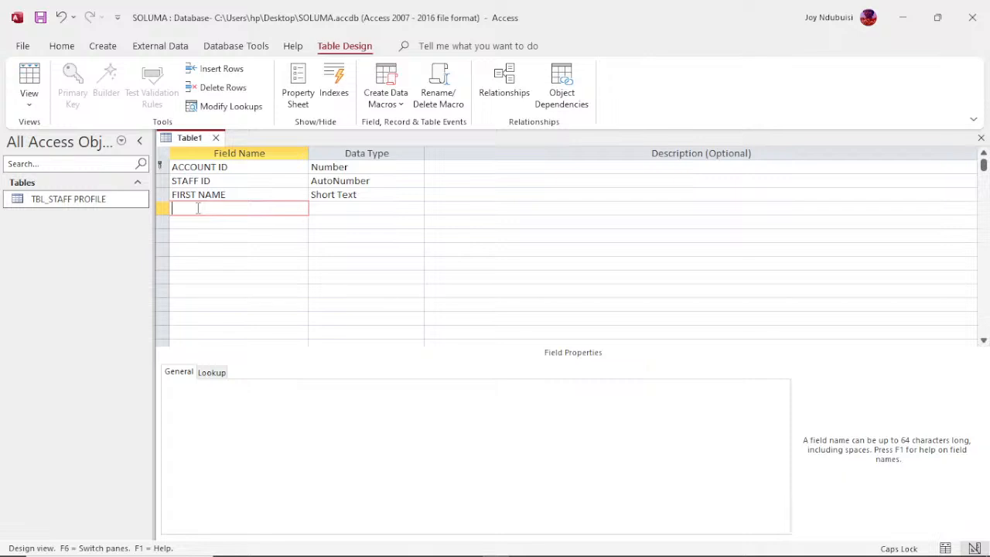
{"action": "type", "text": "LAST NAME"}
{"action": "key", "text": "Down"}
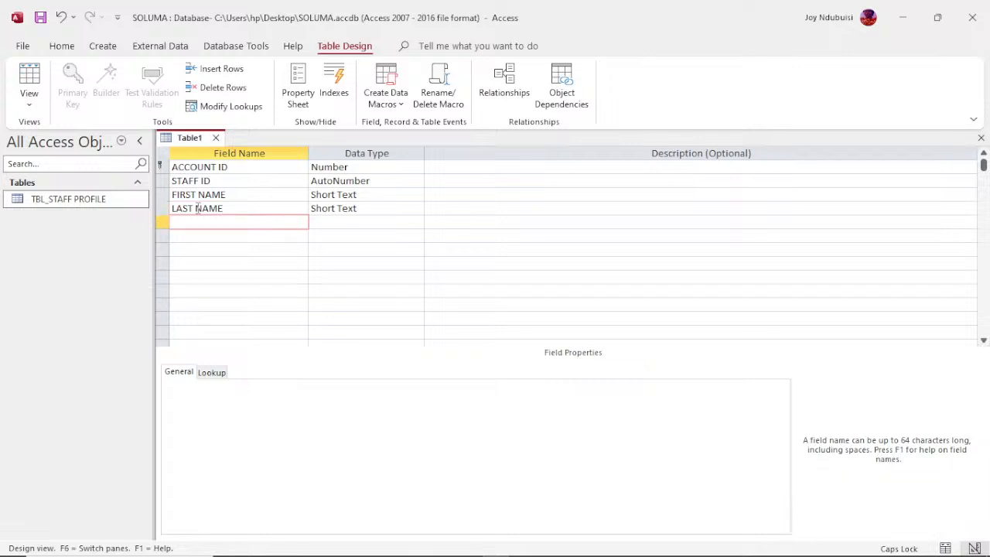
{"action": "type", "text": "DEPARTMENT"}
{"action": "key", "text": "Down"}
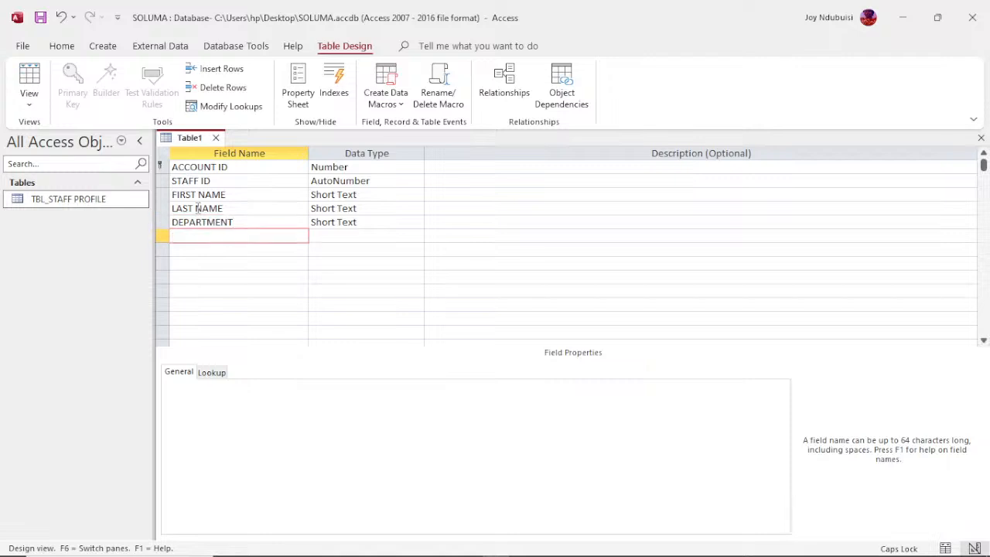
{"action": "type", "text": "POSITION"}
{"action": "key", "text": "Down"}
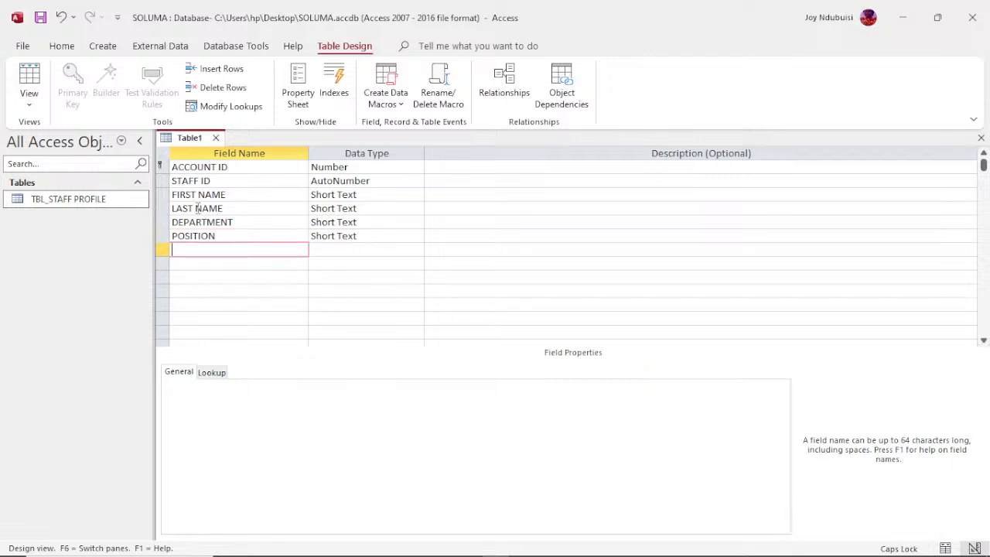
{"action": "type", "text": "EAIL"}
{"action": "key", "text": "Down"}
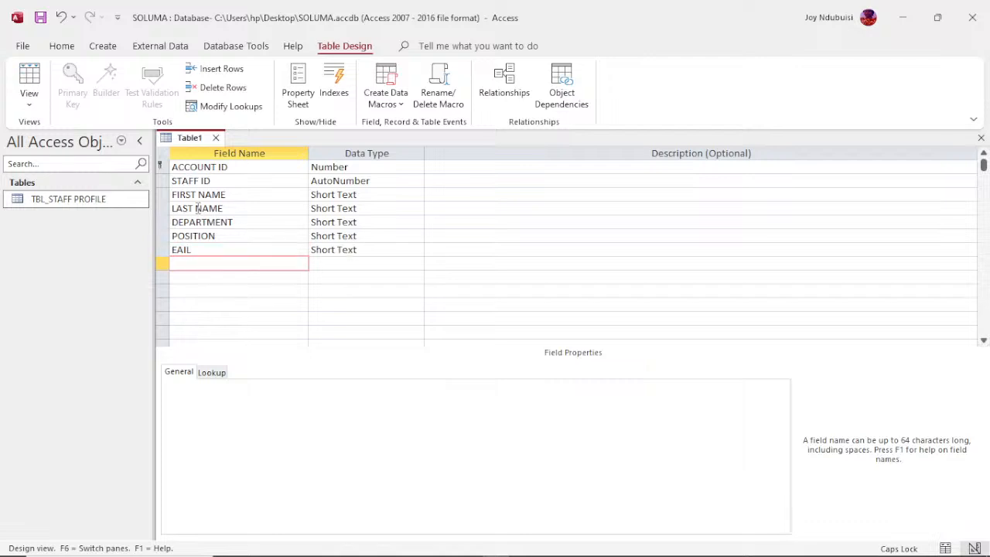
Add a BASIC SALARY field at the end of the list with the Currency data type
{"action": "type", "text": "BASIC SALARY"}
{"action": "left_click", "coordinate": [418, 264]}
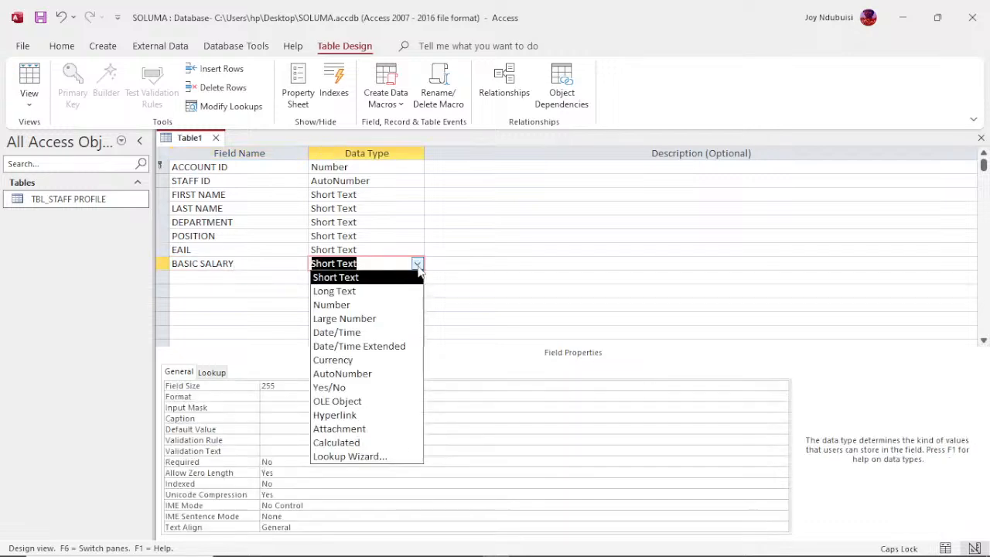
{"action": "left_click", "coordinate": [363, 362]}
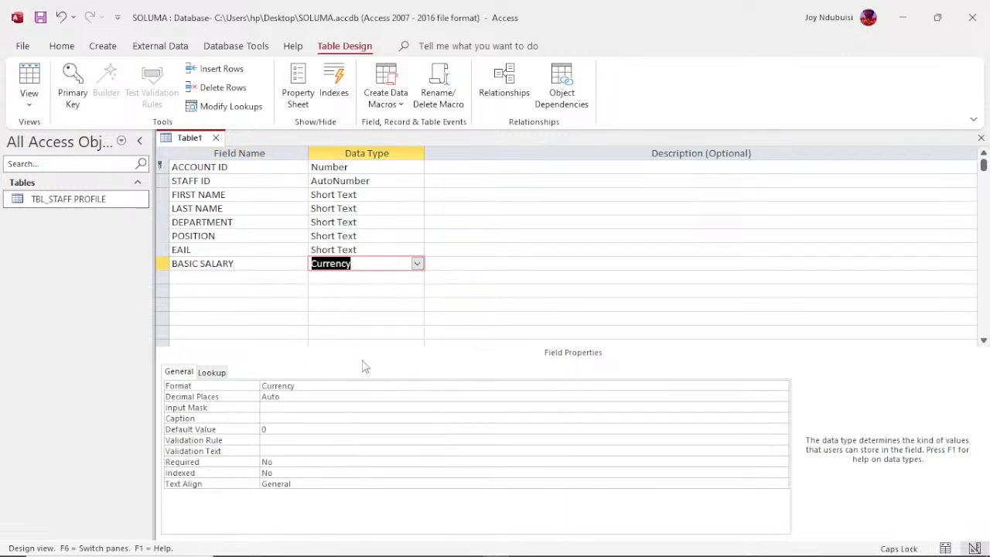
Correct the misspelled field name EAIL to EMAIL
{"action": "left_click", "coordinate": [188, 249]}
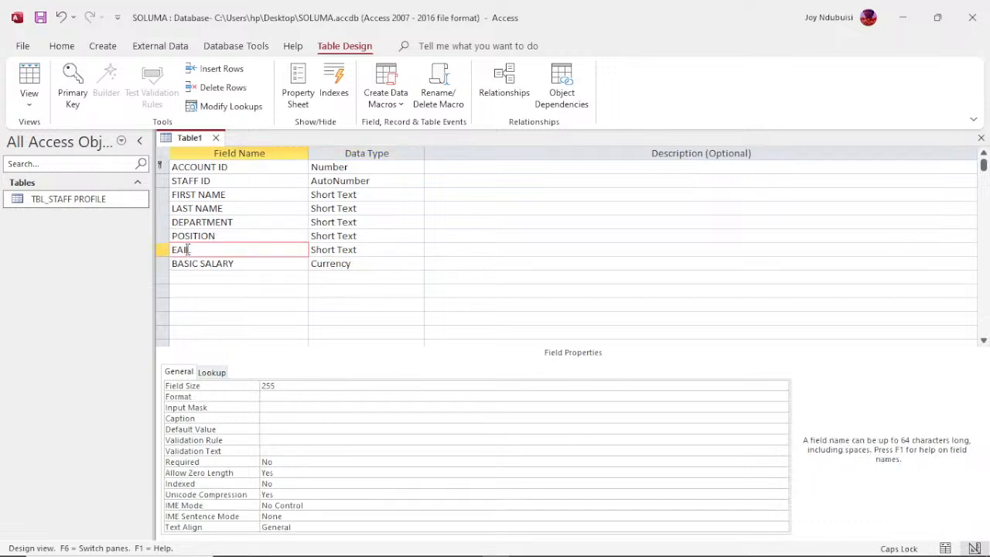
{"action": "key", "text": "BackSpace"}
{"action": "key", "text": "BackSpace"}
{"action": "key", "text": "BackSpace"}
{"action": "type", "text": "MAILI"}
Add the fields TRANSPORT, HEALTH and HOUSING below BASIC SALARY
{"action": "left_click", "coordinate": [221, 276]}
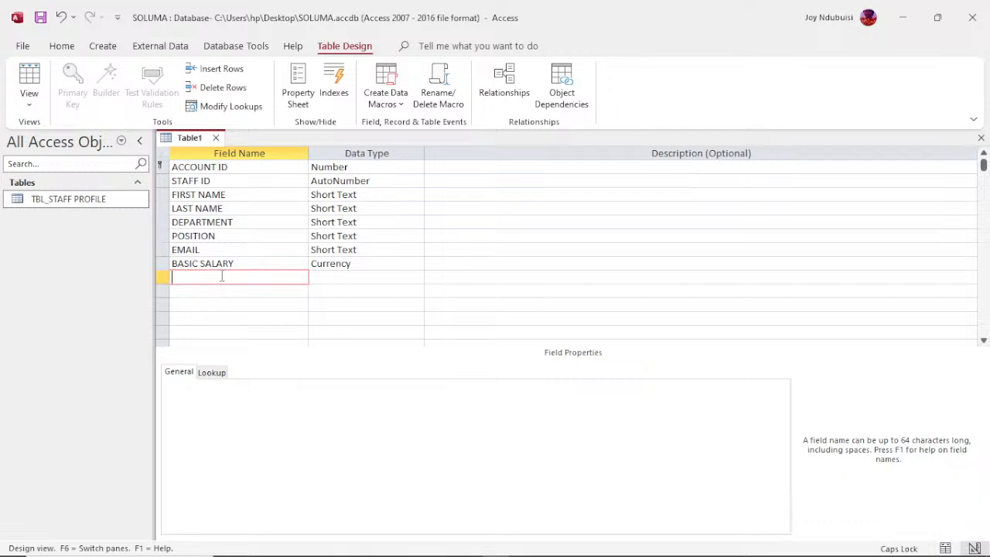
{"action": "type", "text": "TRANSPORT"}
{"action": "key", "text": "Down"}
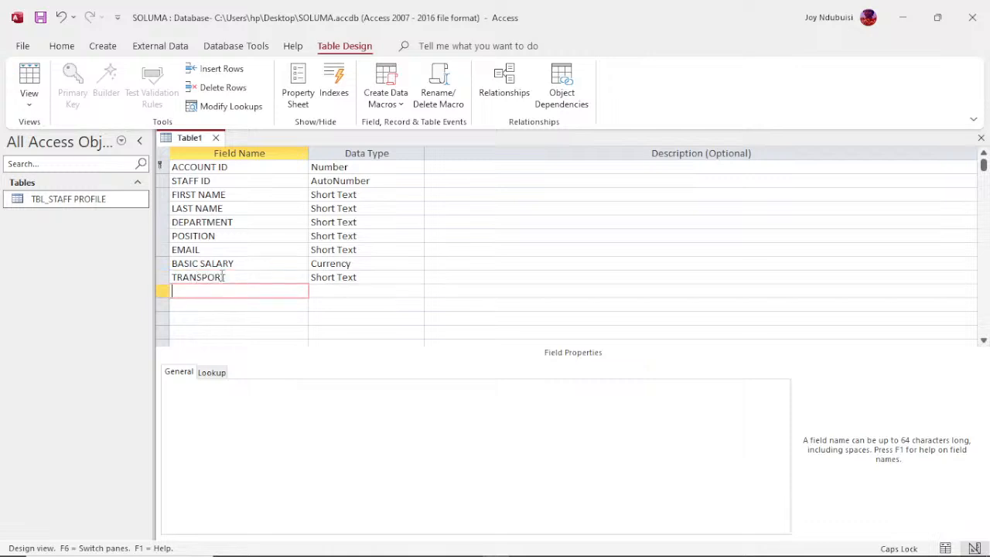
{"action": "type", "text": "HEALTH"}
{"action": "key", "text": "Down"}
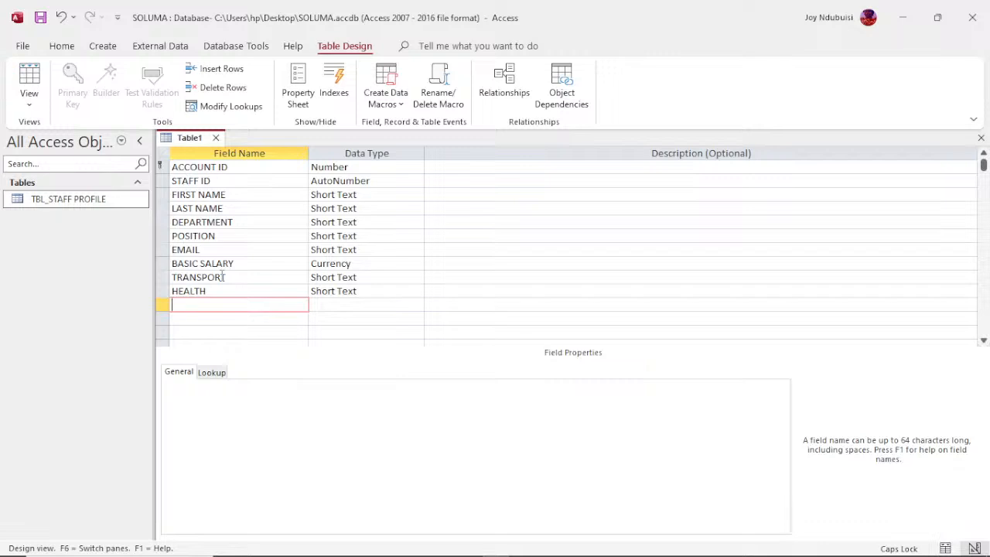
{"action": "type", "text": "HOUSING"}
Change the TRANSPORT field's data type to Calculated and look over the available expression elements
{"action": "left_click", "coordinate": [418, 276]}
{"action": "left_click", "coordinate": [416, 277]}
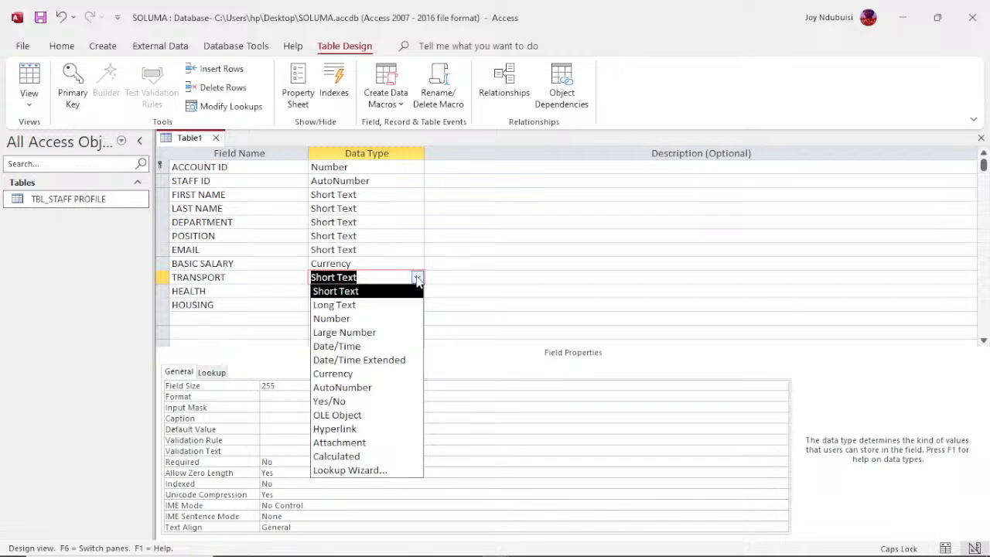
{"action": "left_click", "coordinate": [362, 457]}
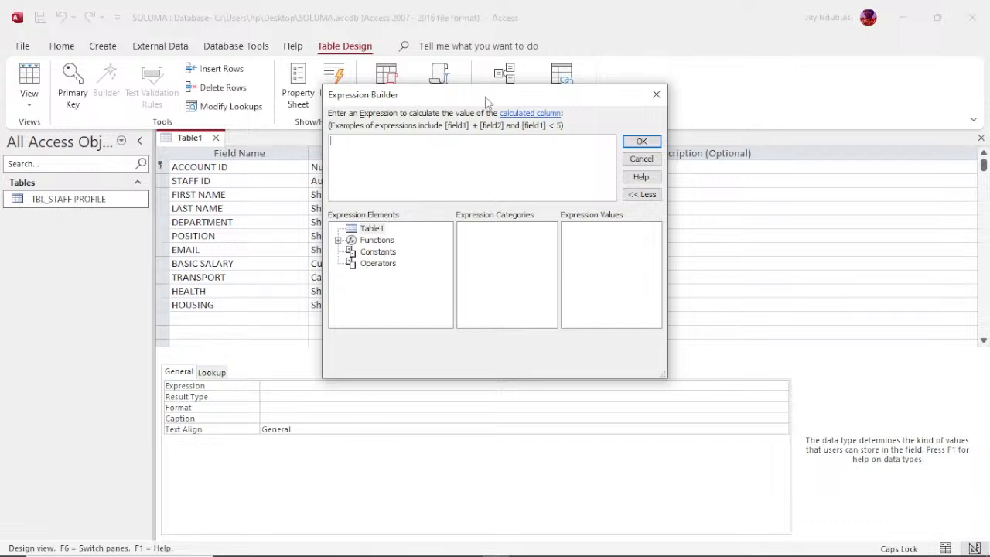
{"action": "left_click_drag", "start_coordinate": [486, 102], "coordinate": [634, 96]}
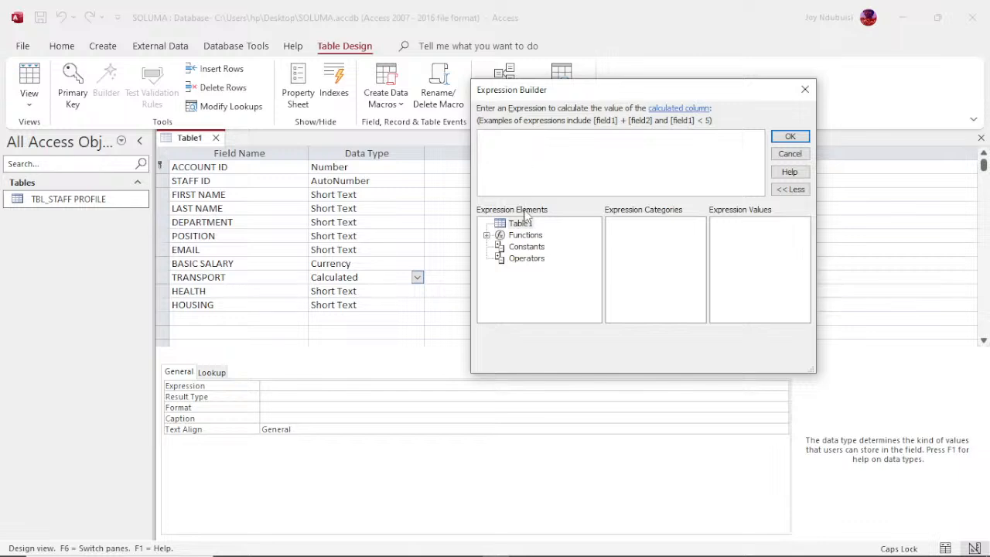
{"action": "left_click", "coordinate": [502, 225]}
{"action": "left_click", "coordinate": [487, 235]}
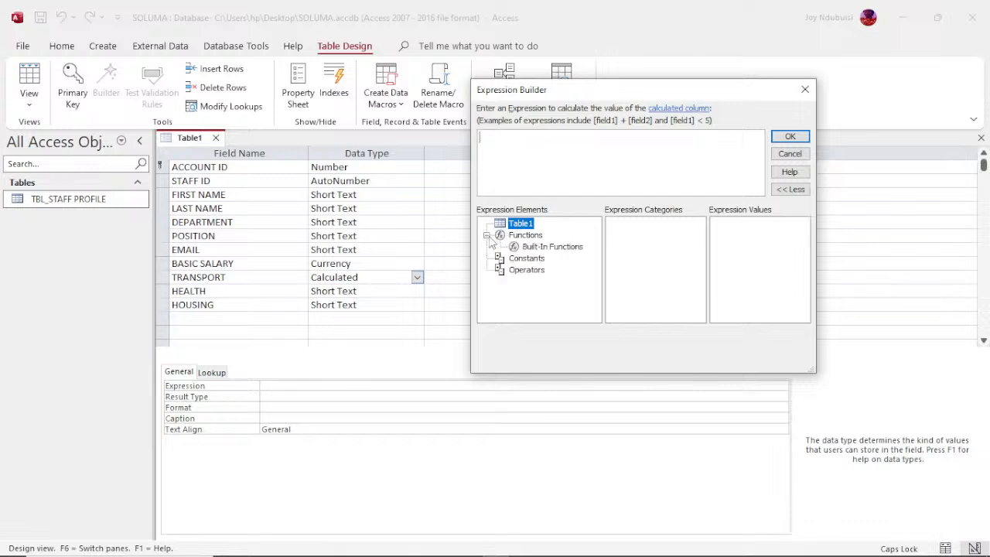
Enter [BASIC SALARY]*0.12 as the expression for the TRANSPORT field
{"action": "left_click", "coordinate": [502, 143]}
{"action": "type", "text": "["}
{"action": "type", "text": "BASIC S"}
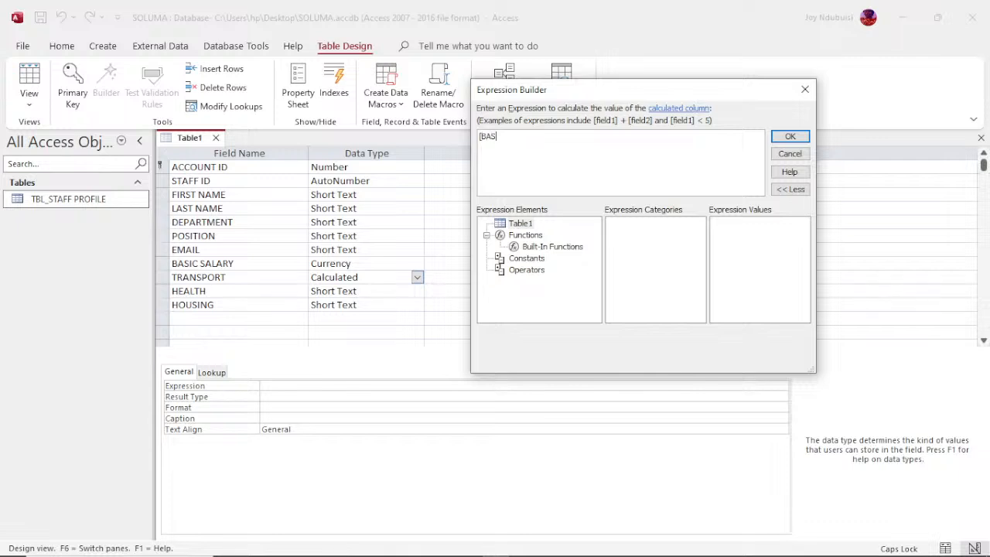
{"action": "type", "text": "ALARY]*"}
{"action": "type", "text": "["}
{"action": "key", "text": "BackSpace"}
{"action": "type", "text": "0.12"}
{"action": "left_click", "coordinate": [790, 137]}
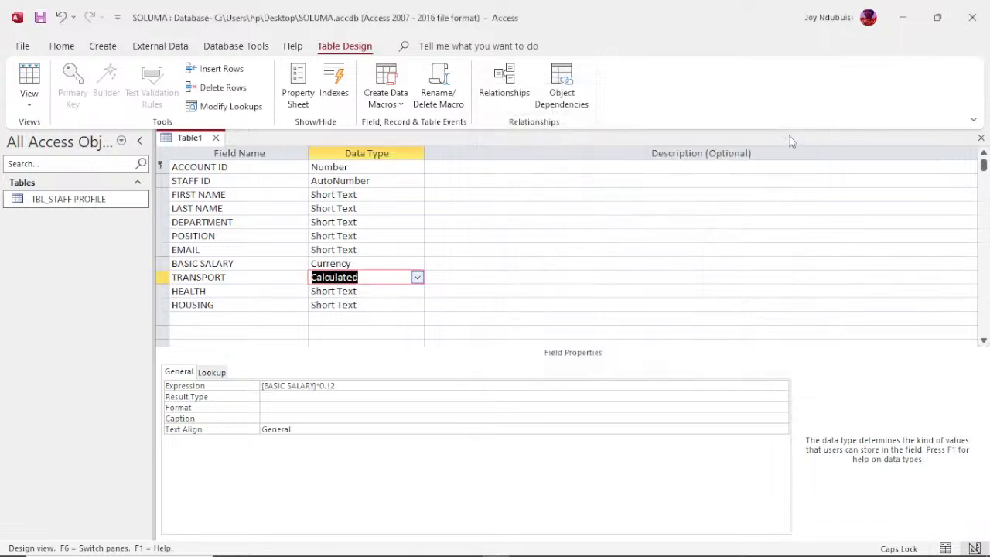
Make HEALTH a Calculated field with the expression [BASIC SALARY]*0.15
{"action": "left_click", "coordinate": [417, 291]}
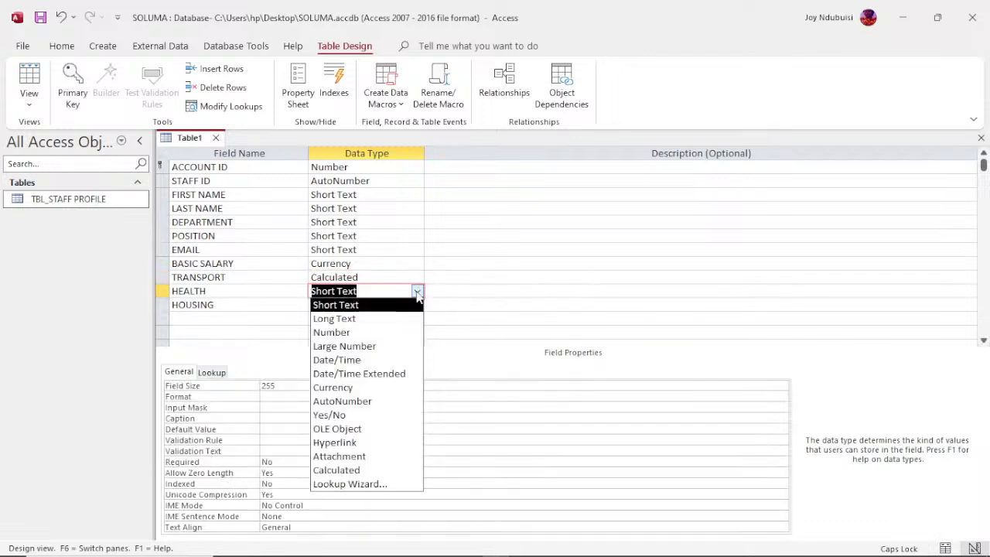
{"action": "right_click", "coordinate": [366, 474]}
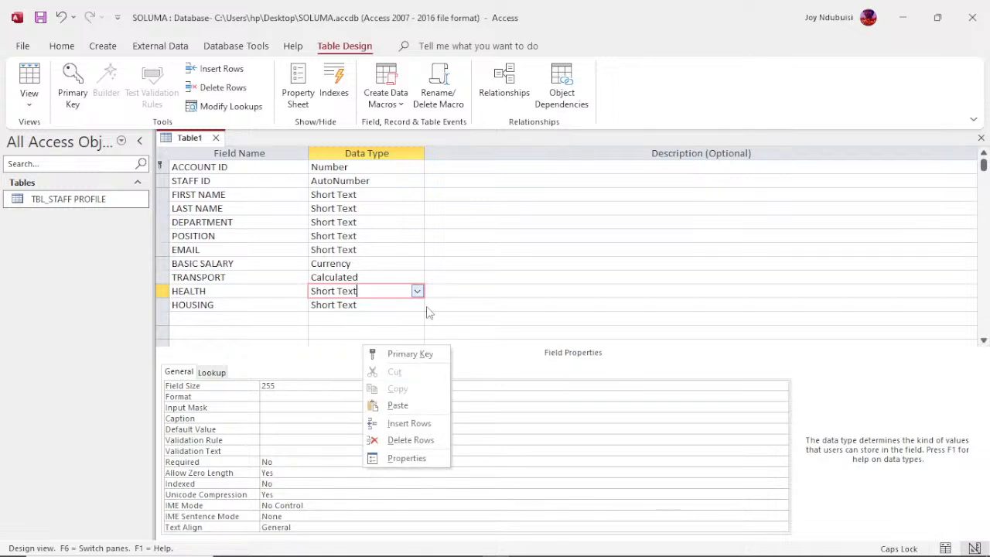
{"action": "left_click", "coordinate": [421, 293]}
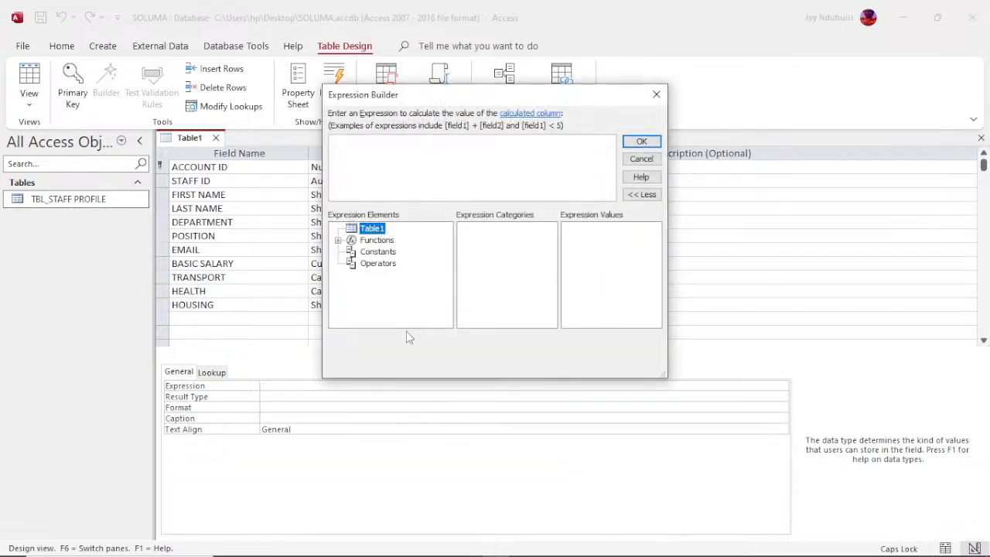
{"action": "left_click", "coordinate": [437, 167]}
{"action": "type", "text": "[BASIC SA"}
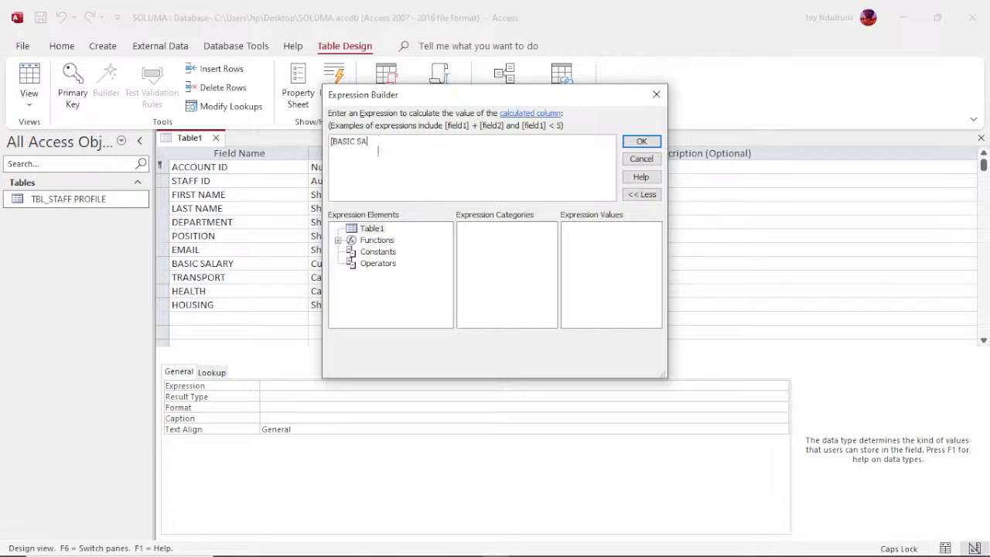
{"action": "type", "text": "LARY]"}
{"action": "type", "text": "*0.15"}
{"action": "double_click", "coordinate": [384, 147]}
{"action": "left_click", "coordinate": [379, 151]}
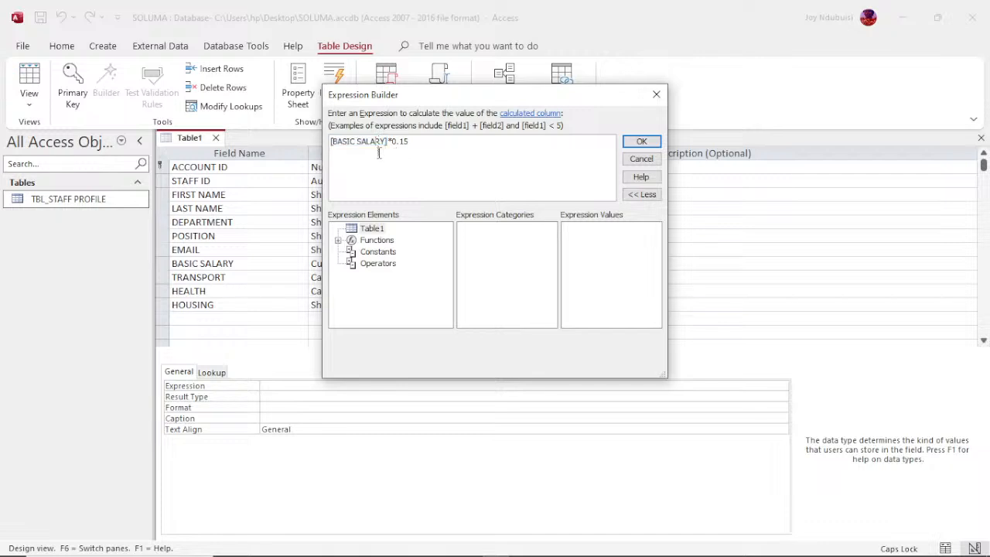
{"action": "left_click", "coordinate": [642, 142]}
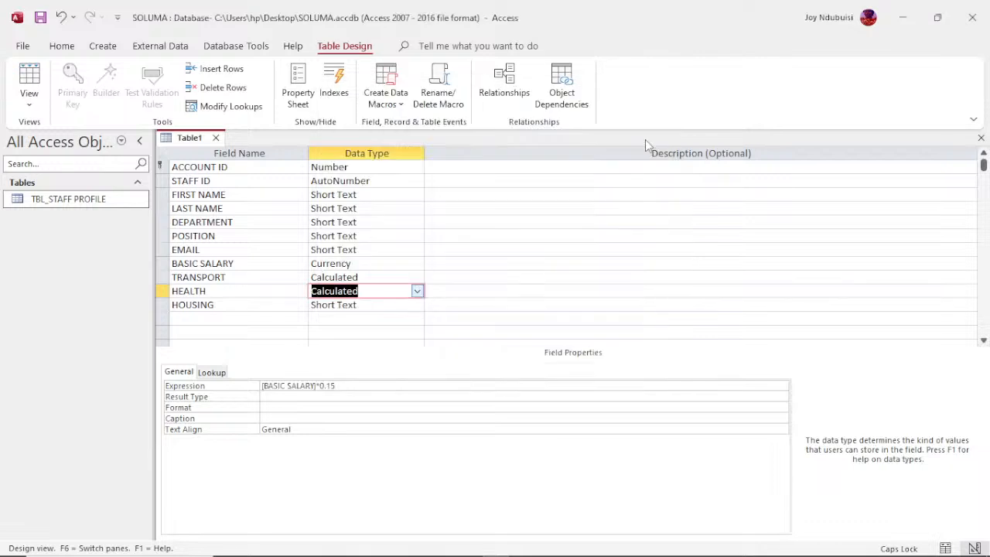
Make HOUSING a Calculated field with the expression [BASIC SALARY]*0.25
{"action": "left_click", "coordinate": [416, 305]}
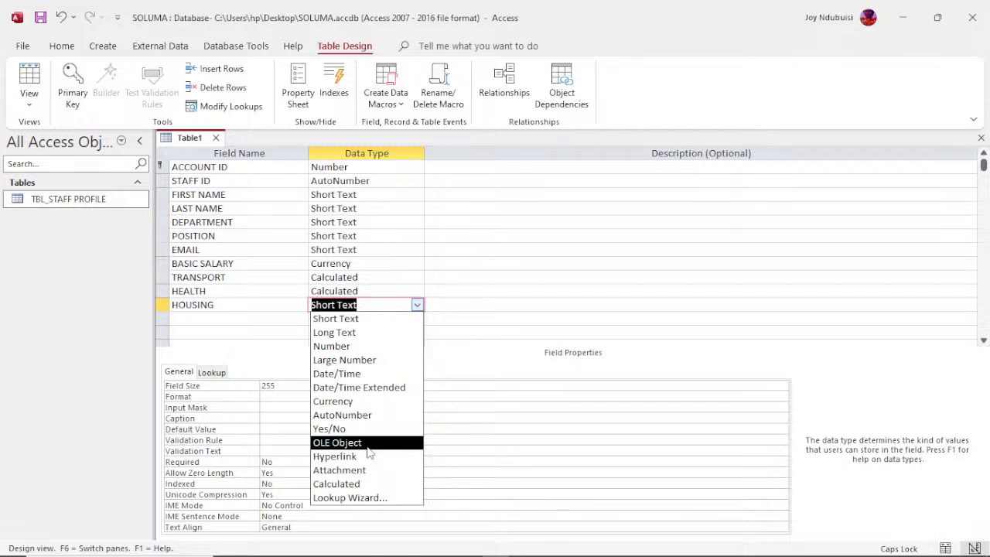
{"action": "left_click", "coordinate": [352, 485]}
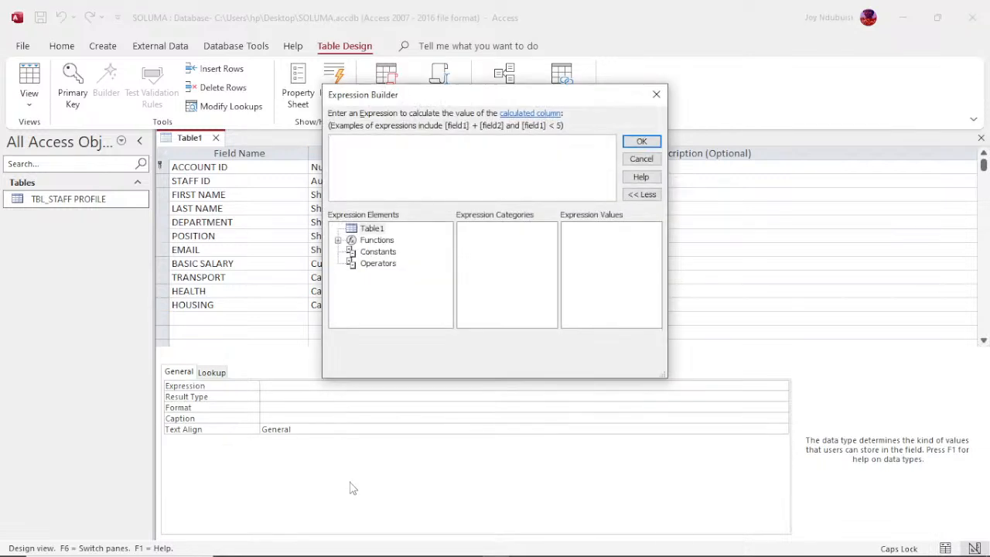
{"action": "type", "text": "[BASIC SALARY]*"}
{"action": "type", "text": "0.25"}
{"action": "left_click", "coordinate": [642, 142]}
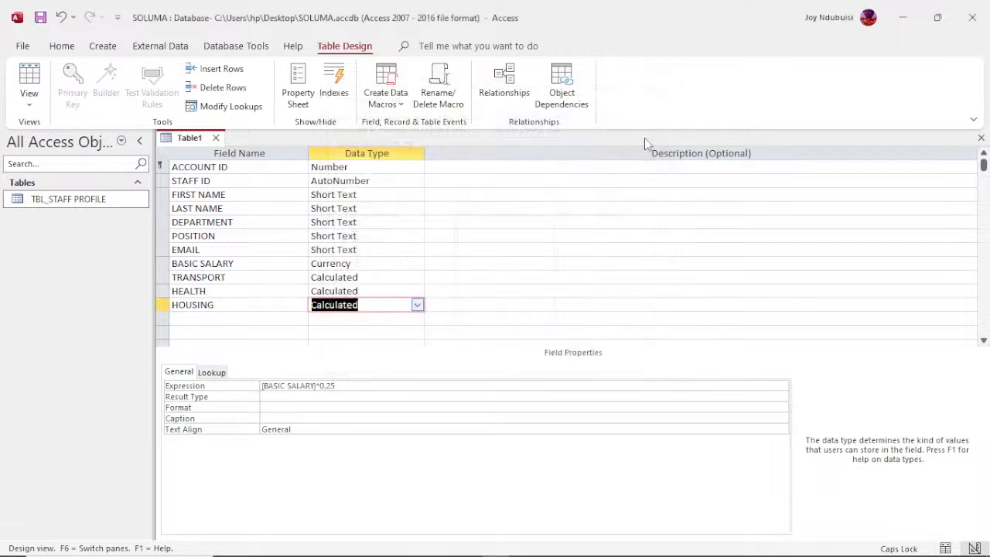
Add a SAVINGS field below HOUSING as a Calculated field with the expression [BASIC SALARY]*0.1
{"action": "left_click", "coordinate": [197, 318]}
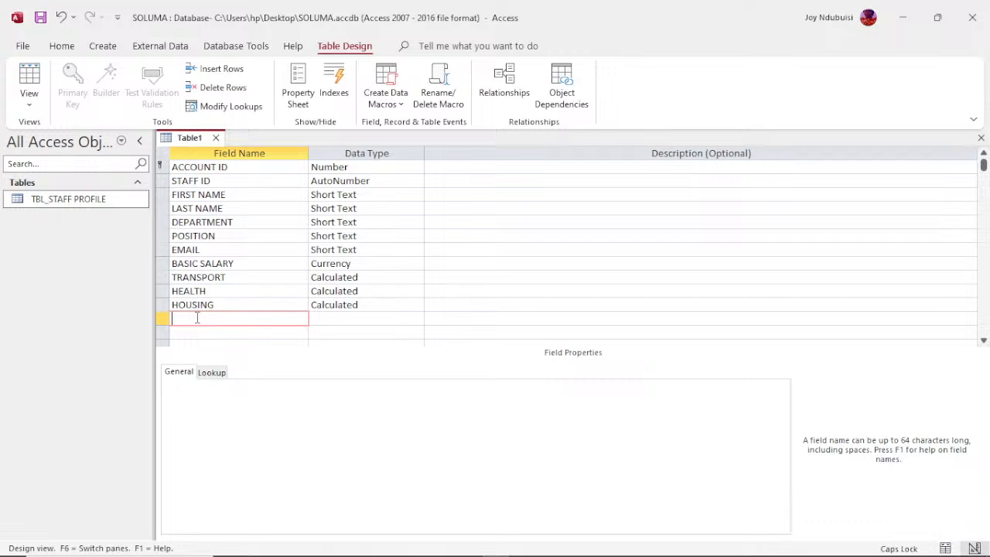
{"action": "type", "text": "SAVINGS"}
{"action": "left_click", "coordinate": [412, 322]}
{"action": "left_click", "coordinate": [417, 320]}
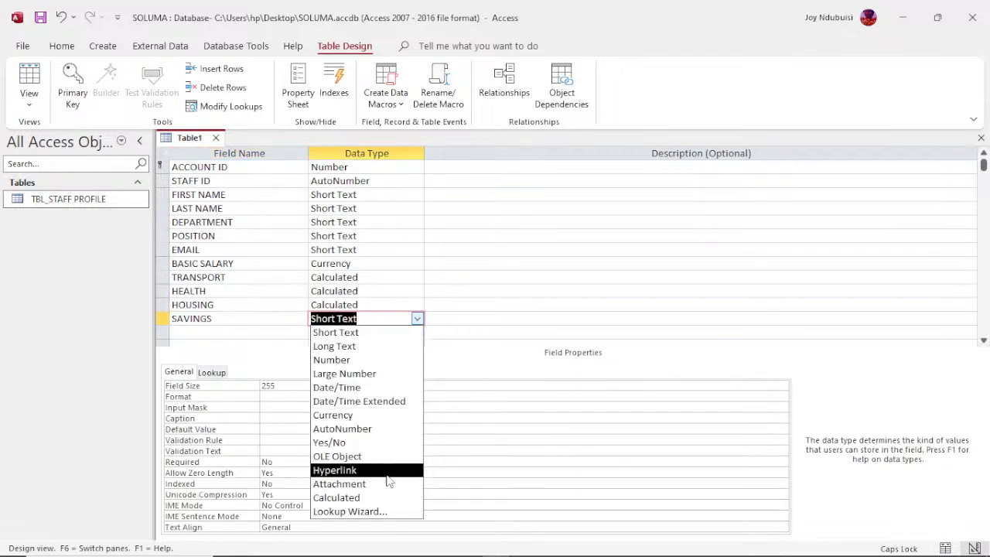
{"action": "left_click", "coordinate": [381, 499]}
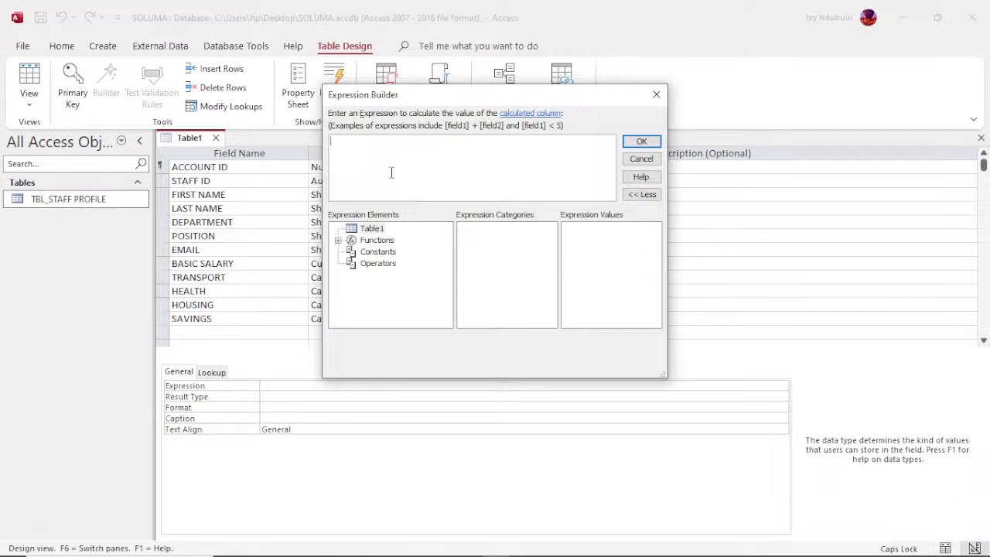
{"action": "type", "text": "[BASIC SALARY]*0.1"}
{"action": "left_click", "coordinate": [642, 141]}
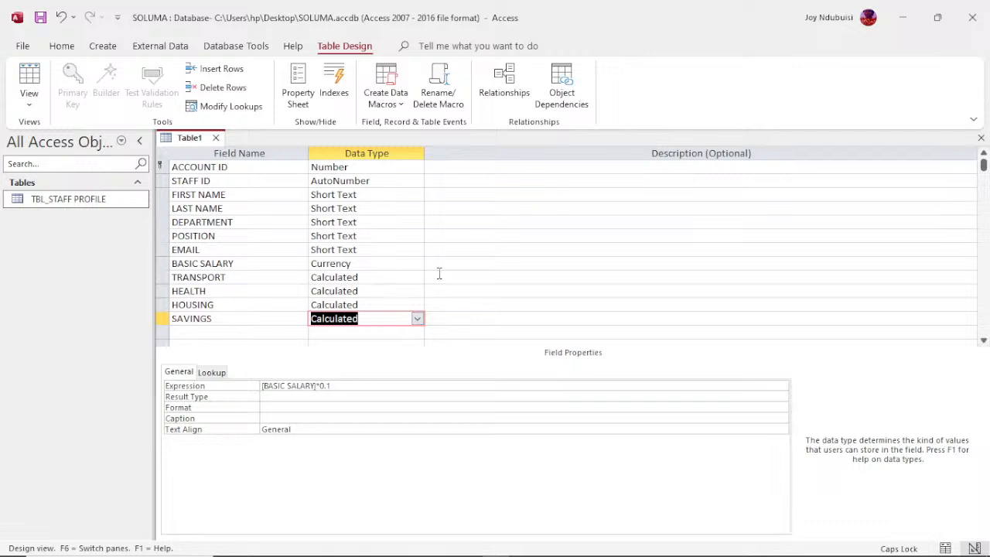
Add a TAX field below SAVINGS as a Calculated field with the expression [BASIC SALARY]*0.13
{"action": "left_click", "coordinate": [218, 332]}
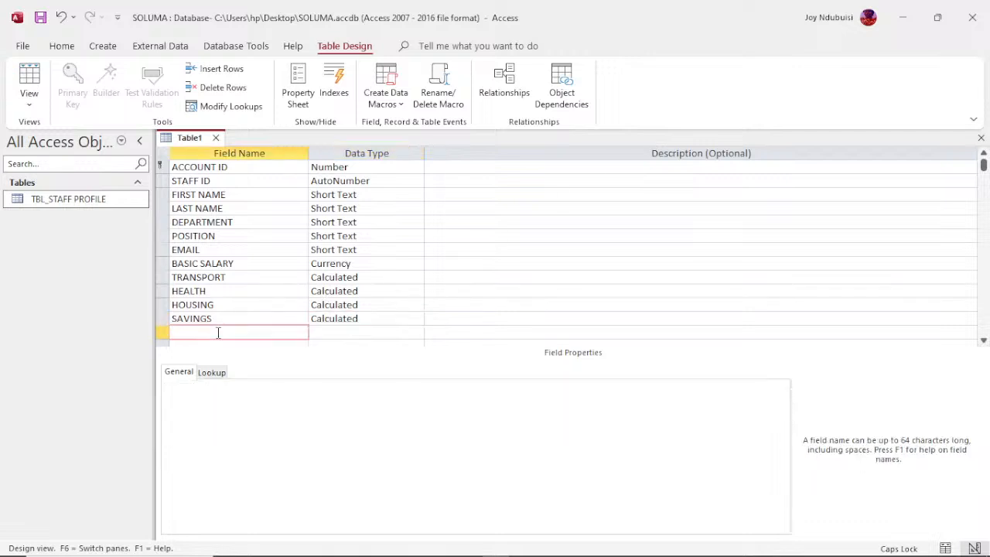
{"action": "type", "text": "TAX"}
{"action": "left_click", "coordinate": [417, 333]}
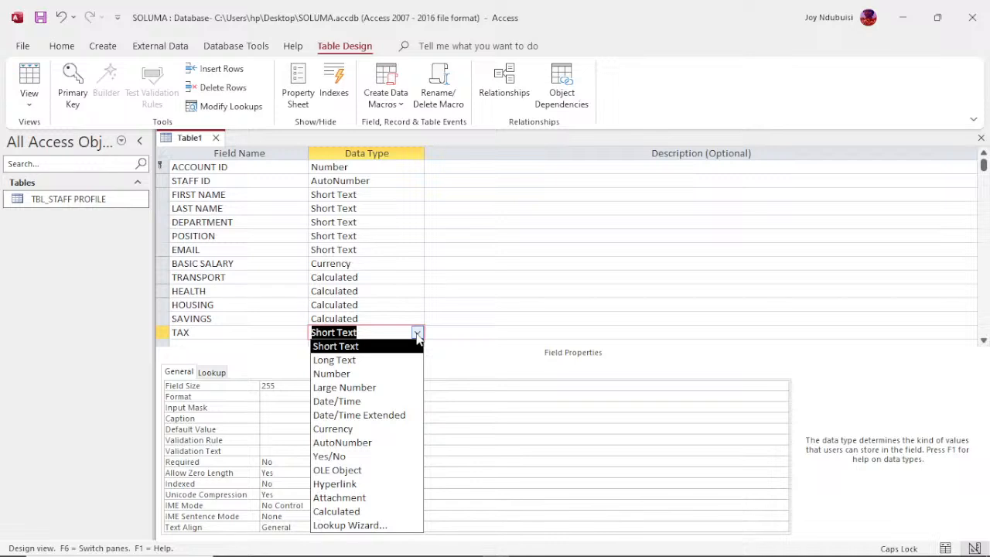
{"action": "left_click", "coordinate": [370, 512]}
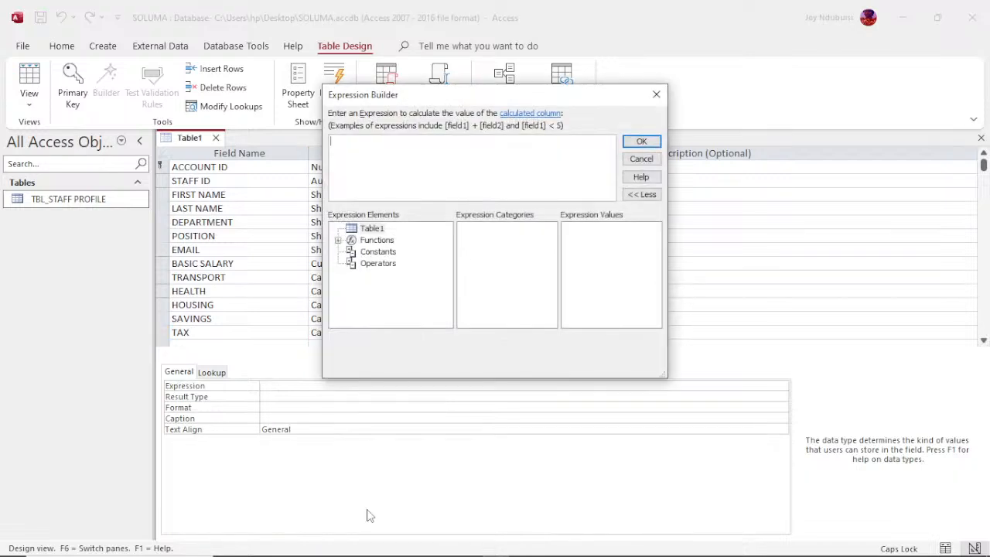
{"action": "type", "text": "[BASIC SALARY]*"}
{"action": "type", "text": "0.13"}
{"action": "left_click", "coordinate": [642, 142]}
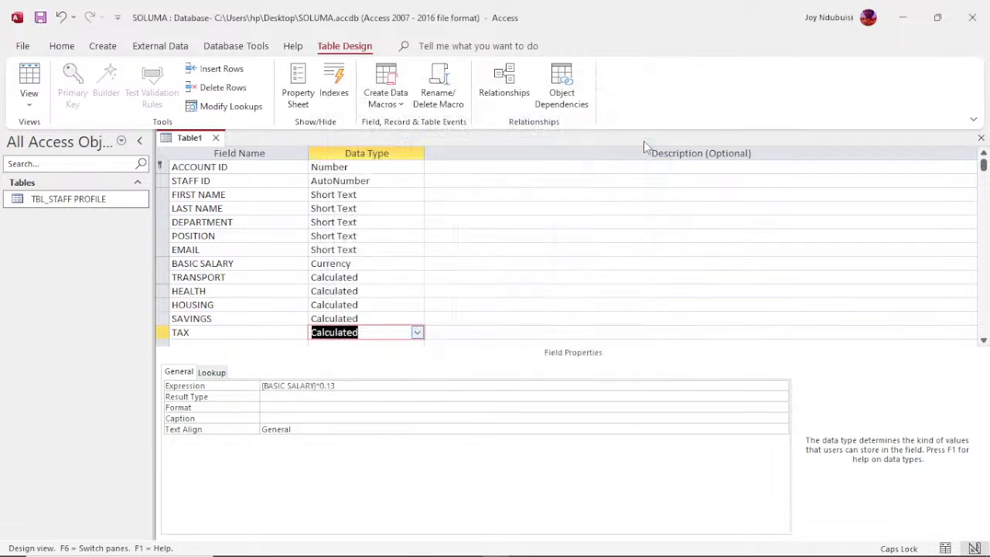
Add a field named GROSS below TAX
{"action": "left_click", "coordinate": [221, 342]}
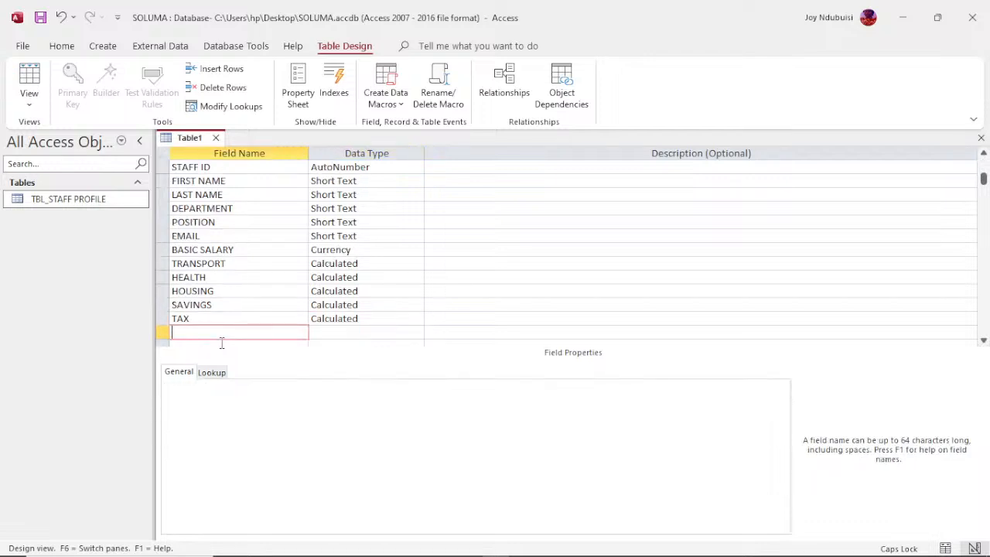
{"action": "type", "text": "GROSS SALARY"}
{"action": "key", "text": "BackSpace"}
{"action": "key", "text": "BackSpace"}
{"action": "key", "text": "BackSpace"}
{"action": "key", "text": "BackSpace"}
{"action": "key", "text": "BackSpace"}
{"action": "key", "text": "BackSpace"}
{"action": "key", "text": "BackSpace"}
Make GROSS a Calculated field with the expression [BASIC SALARY]+[TRANSPORT]+[HEALTH]+[HOUSING]
{"action": "left_click", "coordinate": [421, 332]}
{"action": "left_click", "coordinate": [418, 332]}
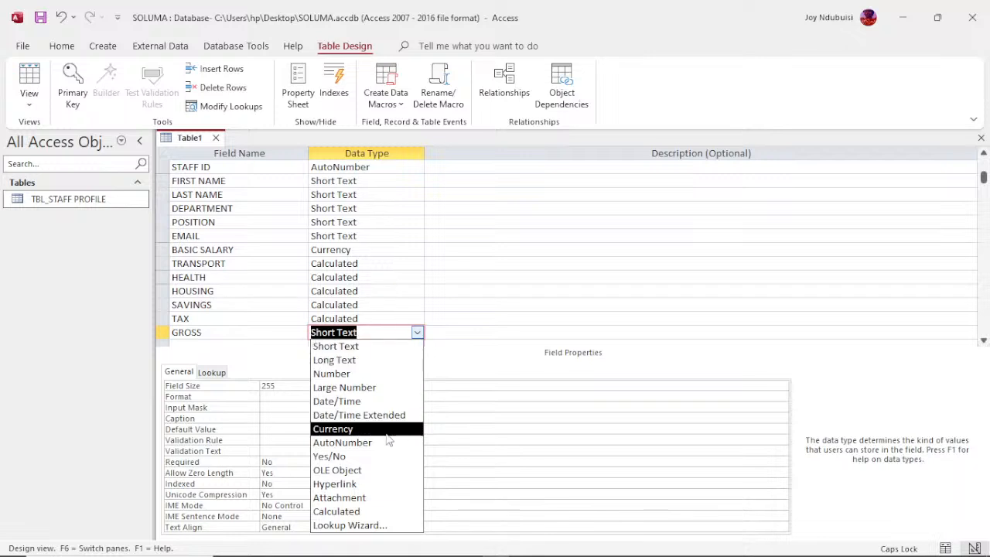
{"action": "left_click", "coordinate": [369, 512]}
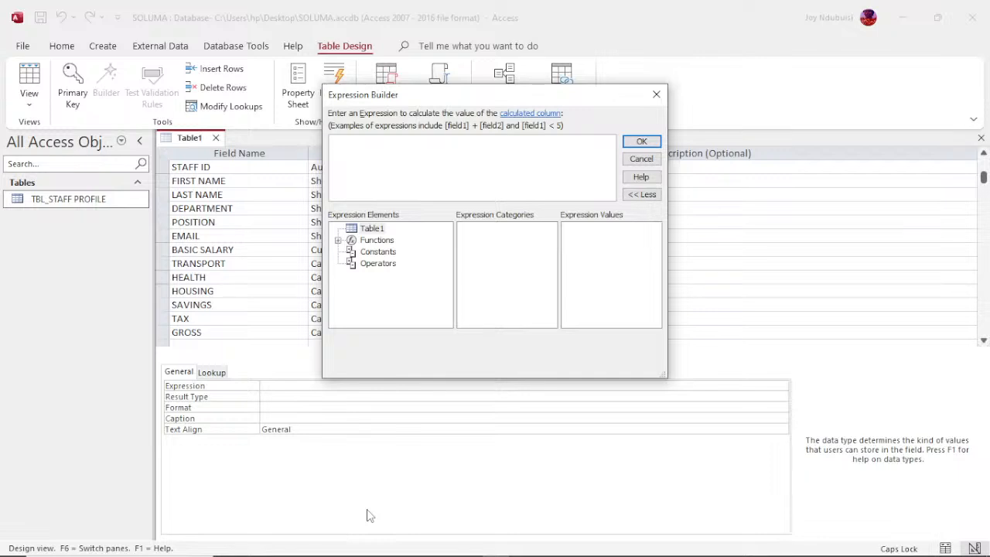
{"action": "type", "text": "[BASIC SALARY] +[TRANSPO"}
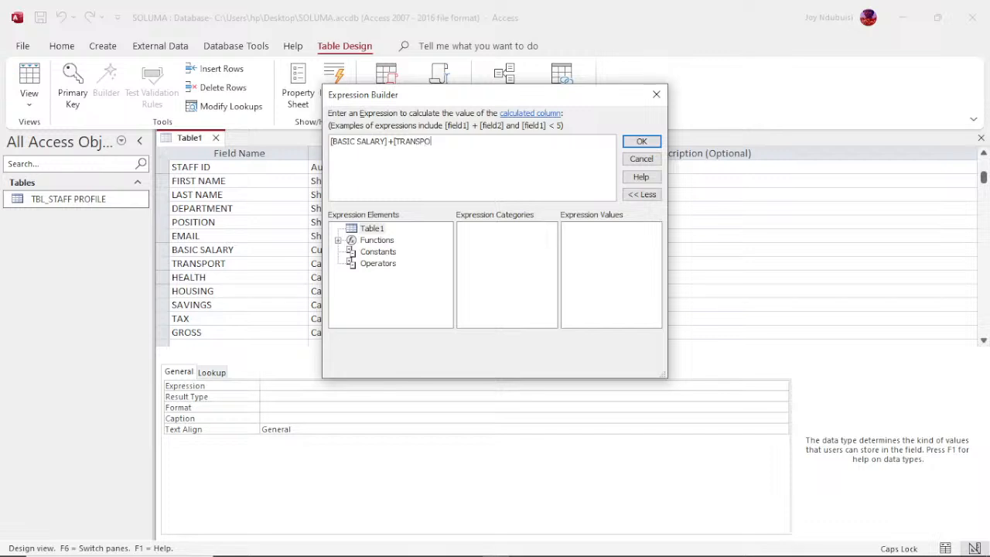
{"action": "type", "text": "RT] +[HEALTH] +HOUSING"}
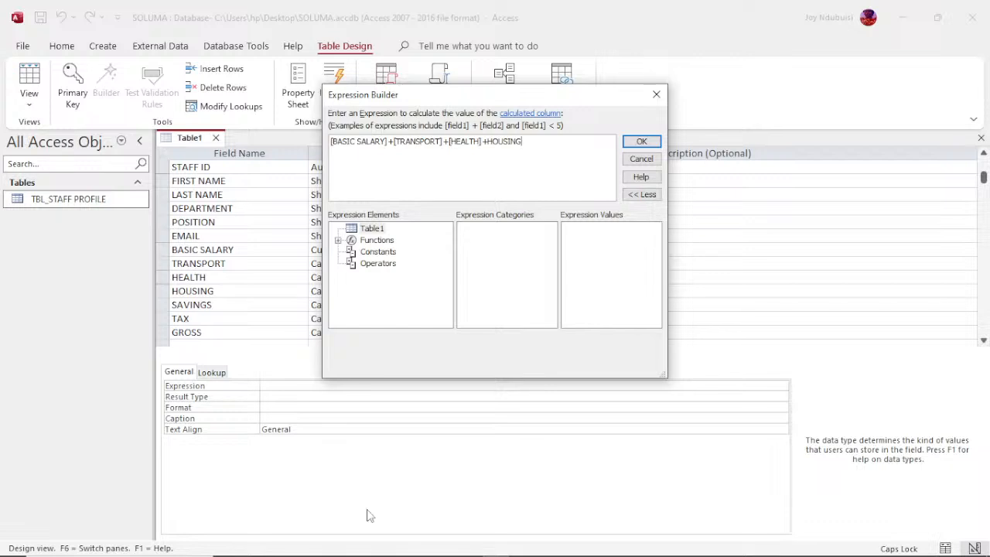
{"action": "type", "text": "]"}
{"action": "left_click", "coordinate": [488, 141]}
{"action": "type", "text": "["}
{"action": "left_click", "coordinate": [642, 143]}
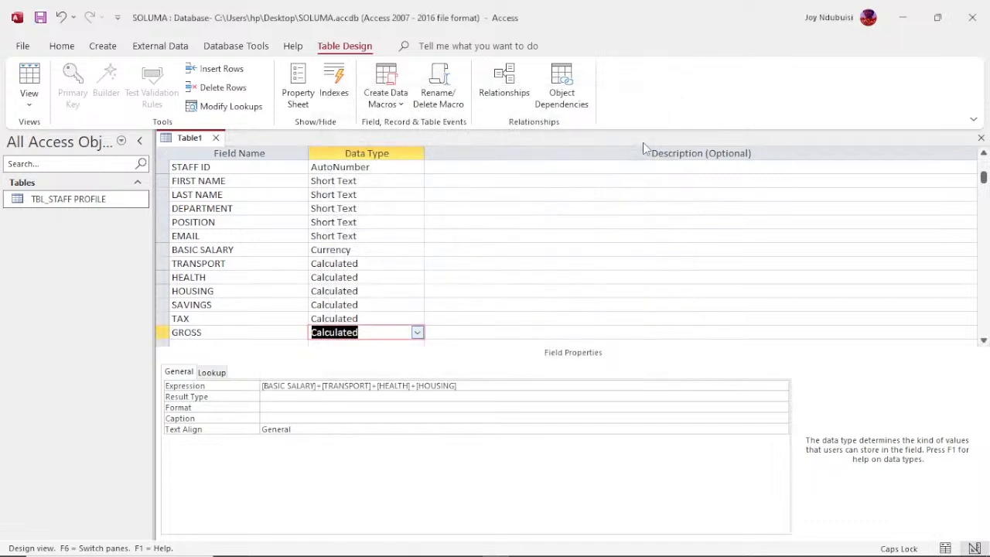
Add a NET field below GROSS as a Calculated field with the expression [GROSS]-[SAVINGS]-[TAX]
{"action": "left_click", "coordinate": [202, 345]}
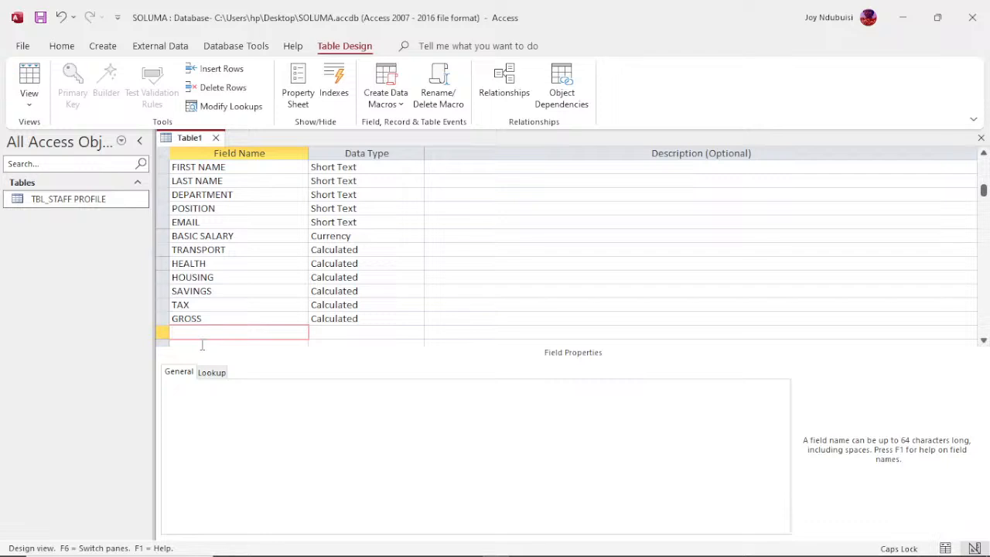
{"action": "type", "text": "NET"}
{"action": "left_click", "coordinate": [422, 332]}
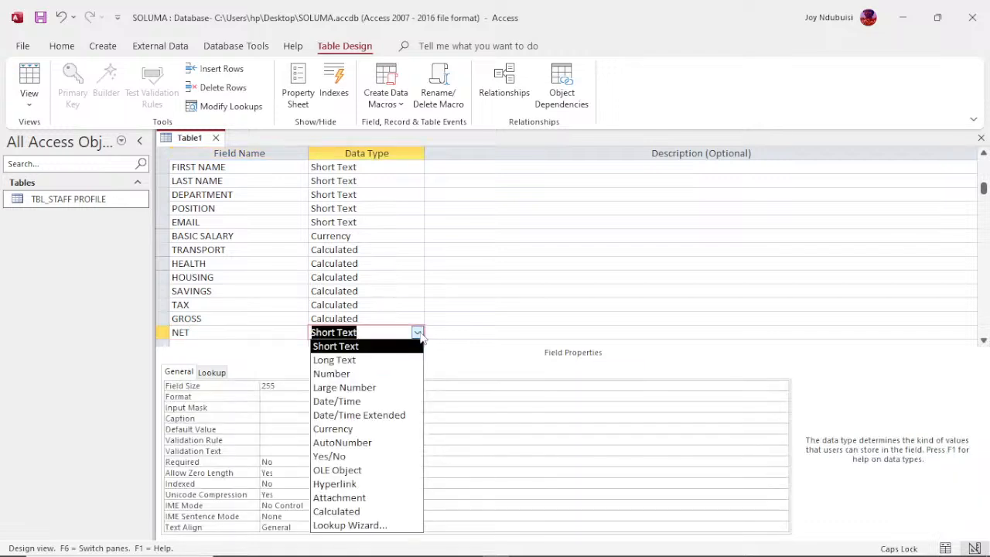
{"action": "left_click", "coordinate": [346, 512]}
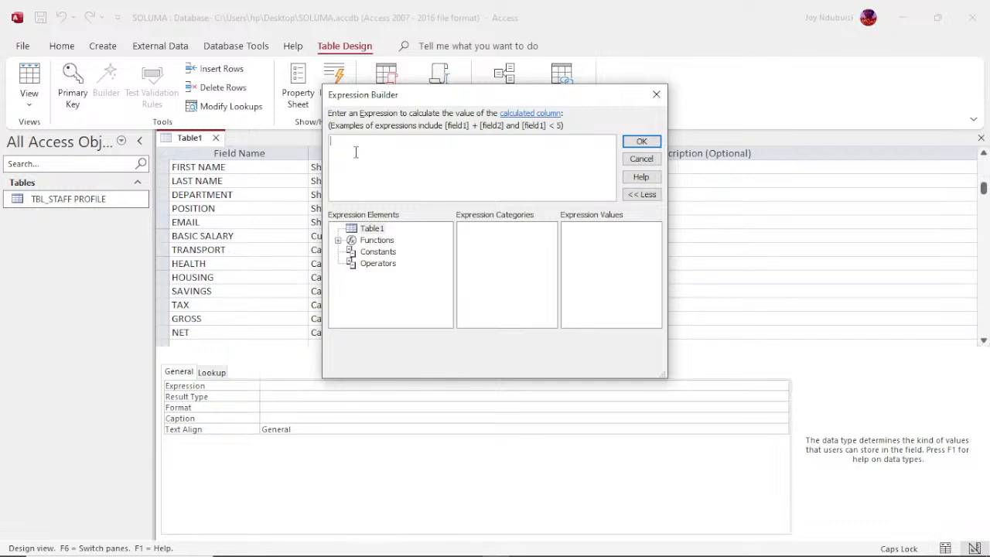
{"action": "type", "text": "[GROSS]-[SAVINGS]-[TAX]["}
{"action": "key", "text": "BackSpace"}
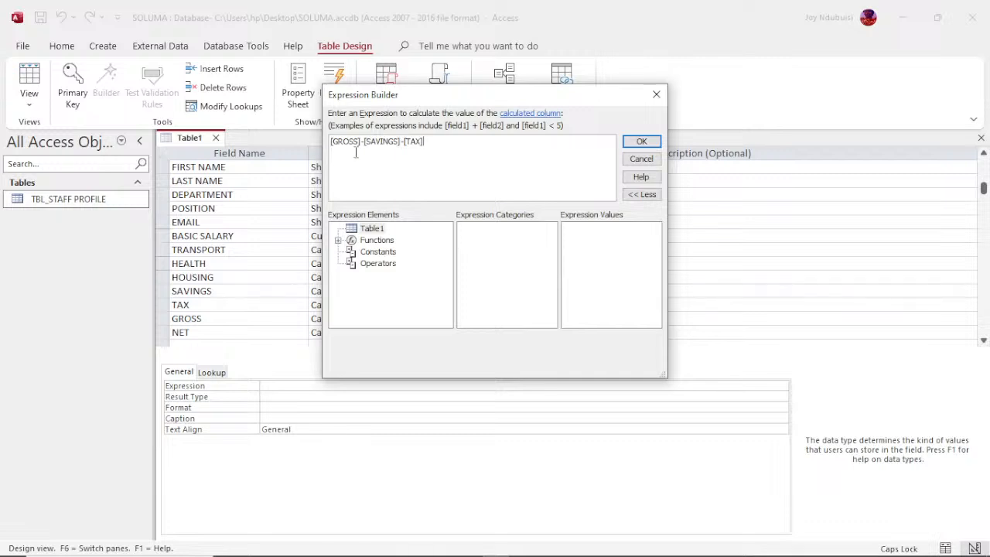
{"action": "left_click", "coordinate": [643, 143]}
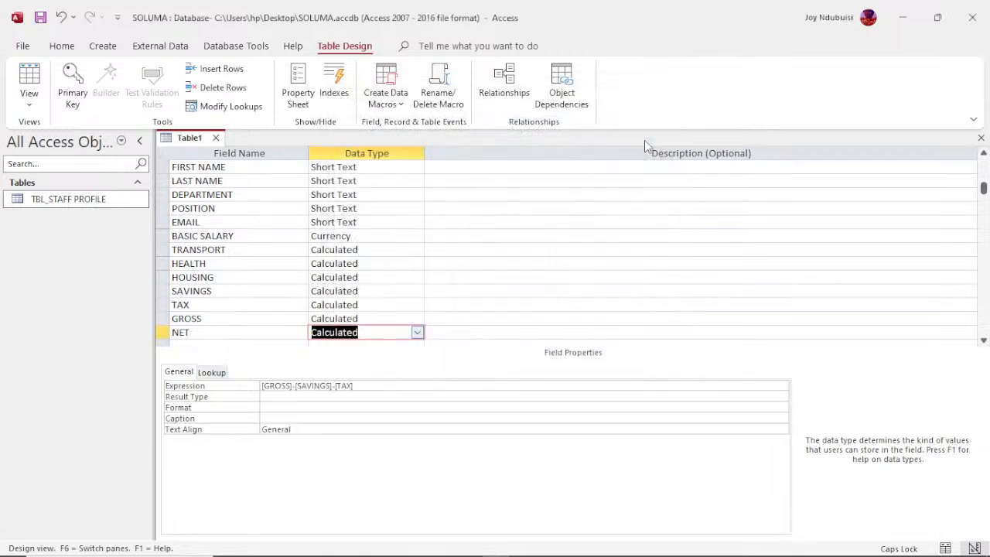
{"action": "left_click", "coordinate": [195, 343]}
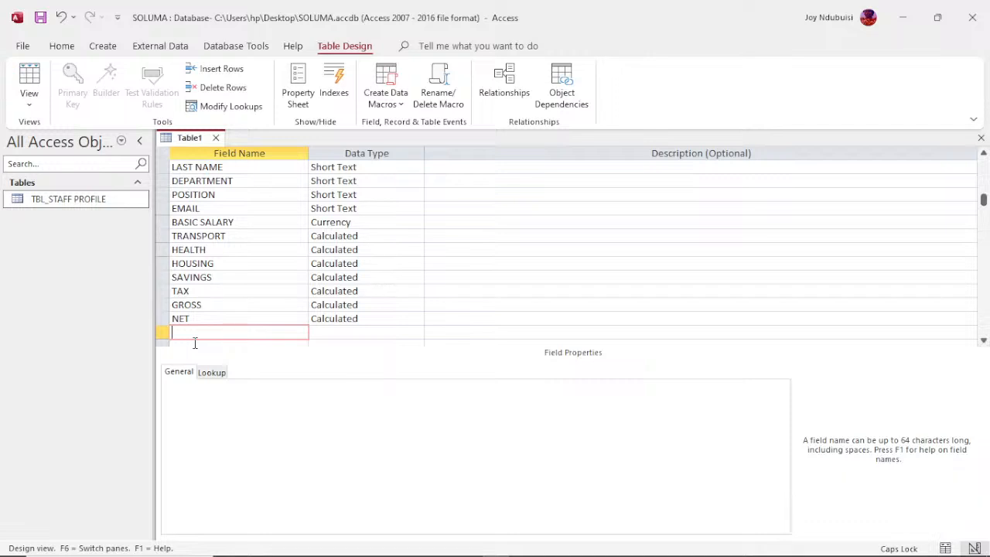
Add an ANNUAL field below NET as a Calculated field with the expression [NET]*12
{"action": "type", "text": "ANNUAL"}
{"action": "left_click", "coordinate": [418, 333]}
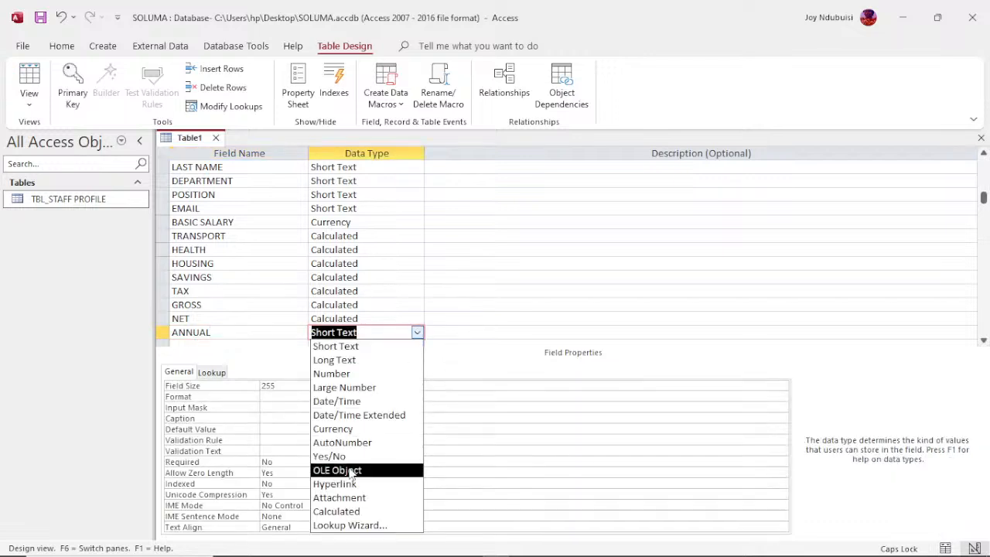
{"action": "left_click", "coordinate": [348, 512]}
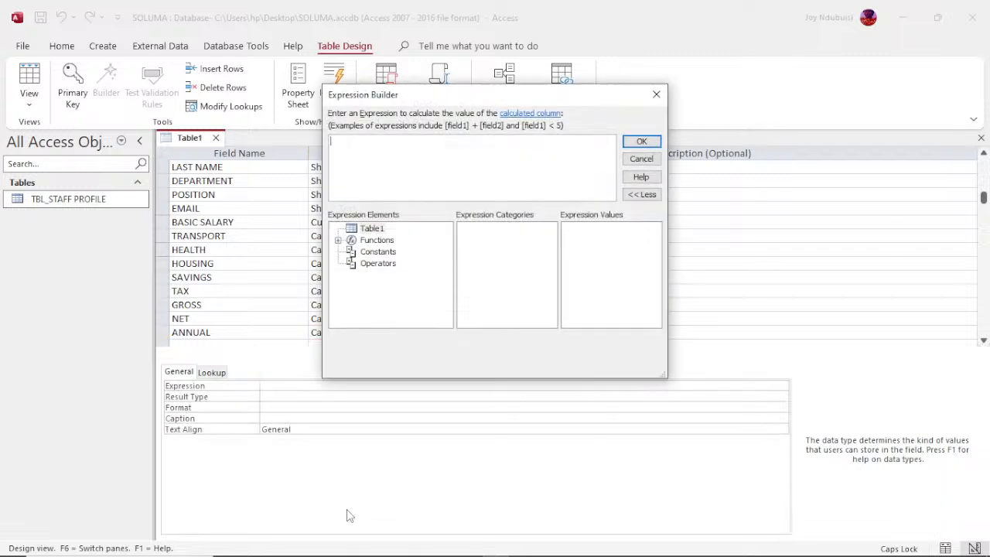
{"action": "type", "text": "[NET]*12"}
{"action": "left_click", "coordinate": [643, 143]}
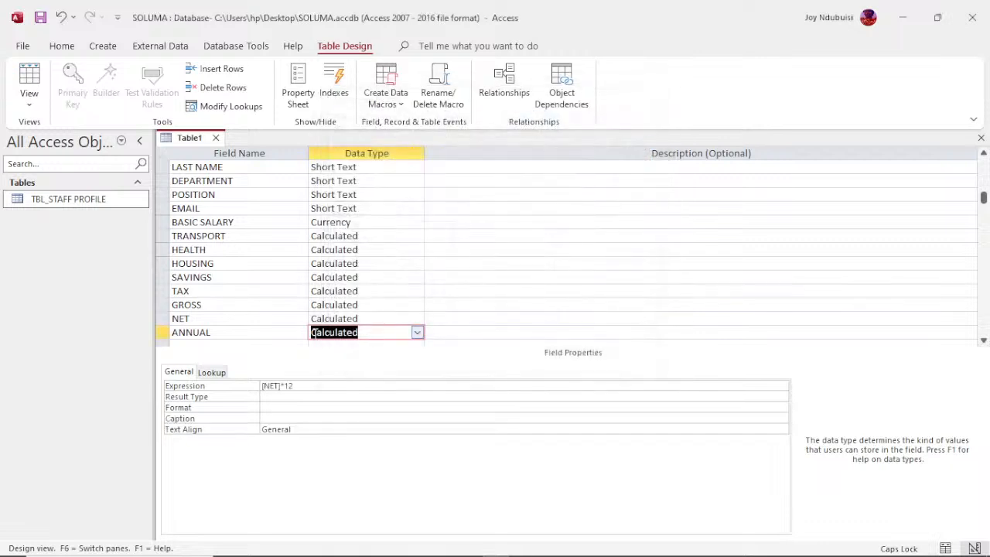
Add a WEEKLY field below ANNUAL as a Calculated field with the expression [ANNUAL]/52
{"action": "left_click", "coordinate": [210, 345]}
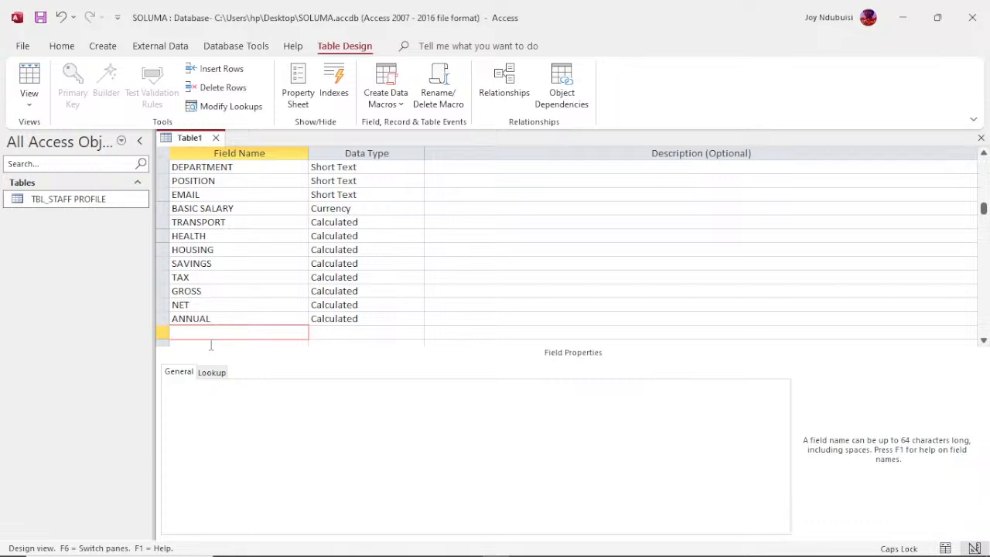
{"action": "type", "text": "WEEKLY"}
{"action": "left_click", "coordinate": [418, 332]}
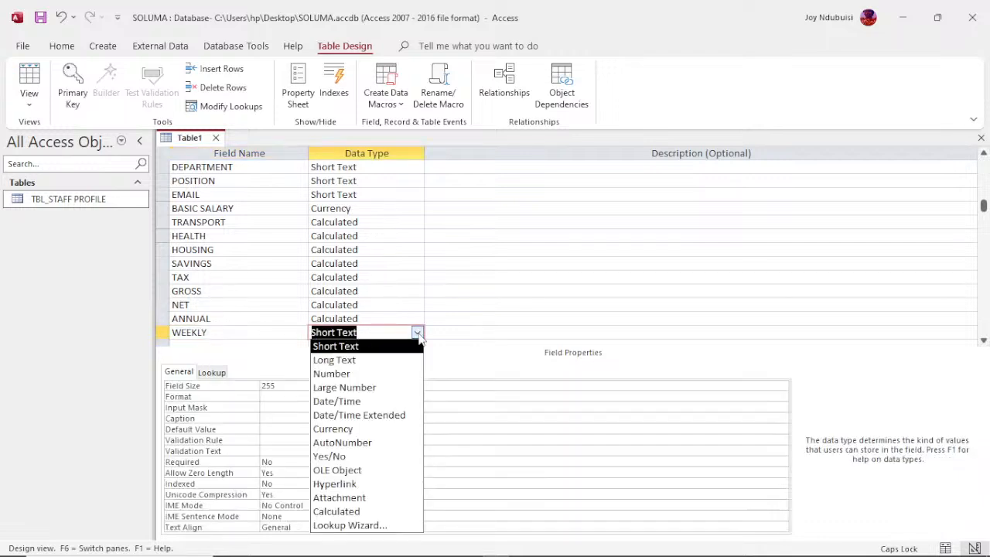
{"action": "left_click", "coordinate": [375, 513]}
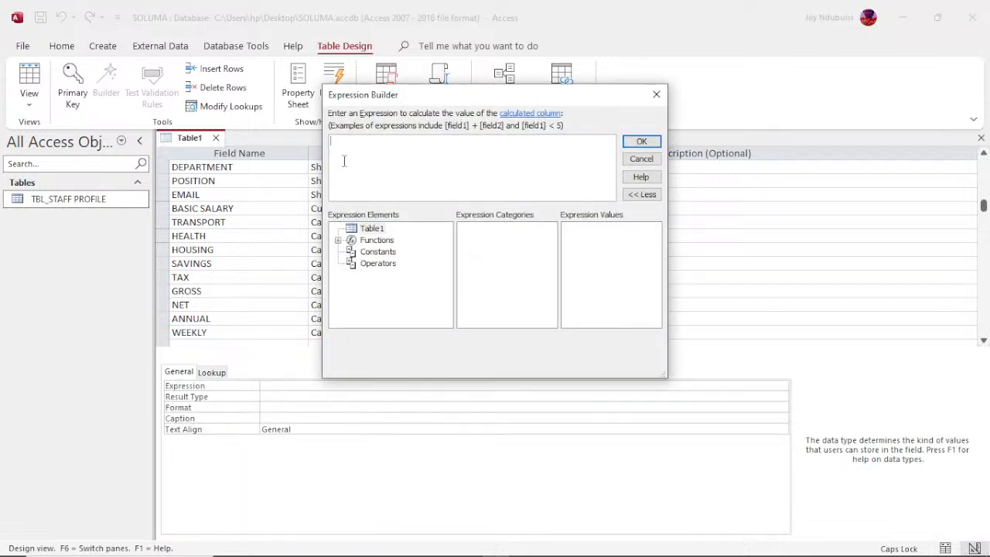
{"action": "type", "text": "[ANNUAL]/52"}
{"action": "left_click", "coordinate": [642, 143]}
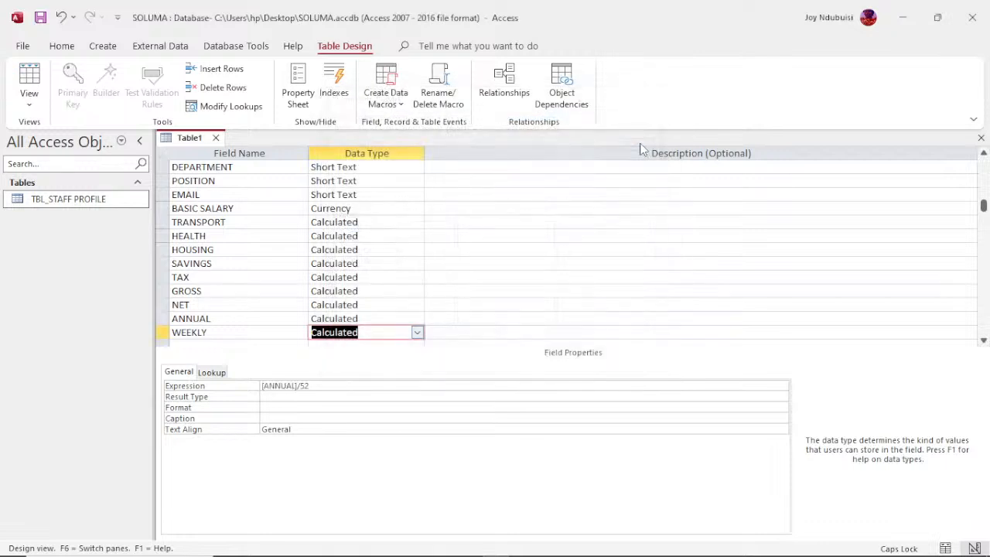
Add a DAILY field below WEEKLY as a Calculated field with the expression [ANNUAL]/365
{"action": "left_click", "coordinate": [221, 345]}
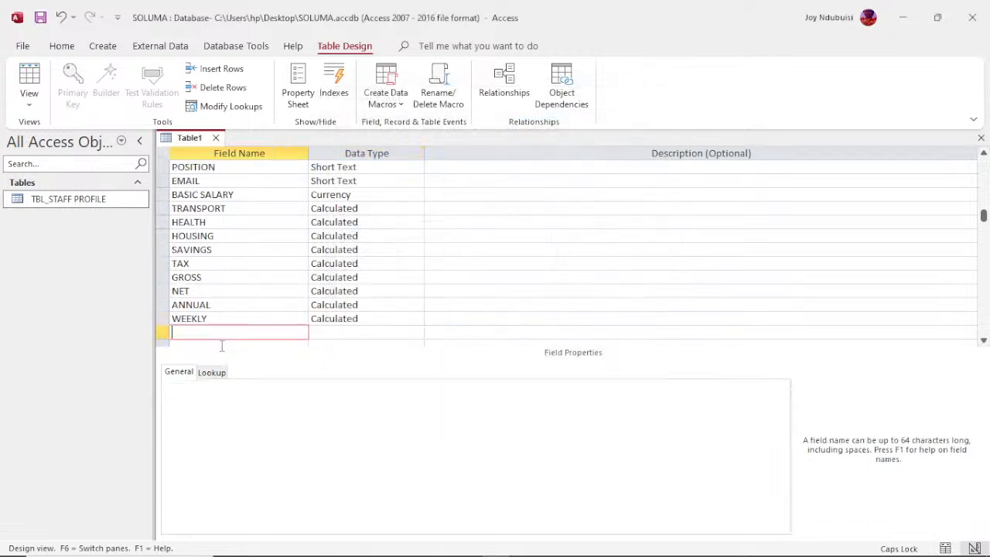
{"action": "type", "text": "DAILY"}
{"action": "left_click", "coordinate": [421, 334]}
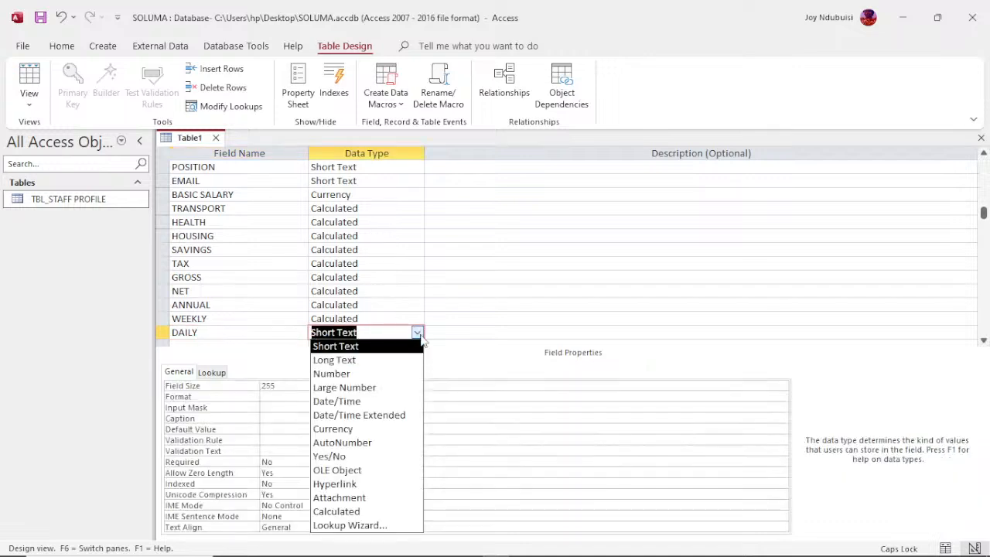
{"action": "left_click", "coordinate": [361, 514]}
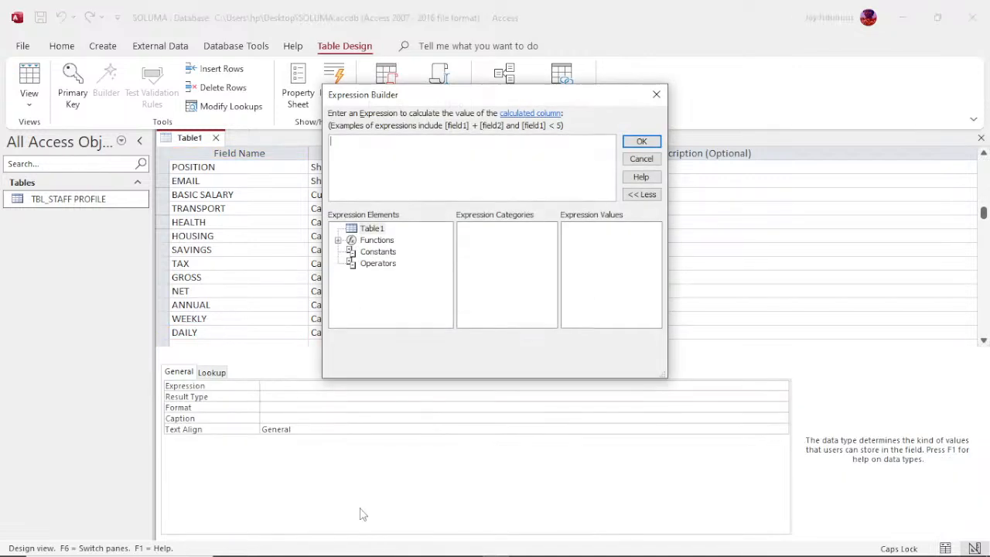
{"action": "type", "text": "[ANNUAL]/365"}
{"action": "left_click", "coordinate": [642, 143]}
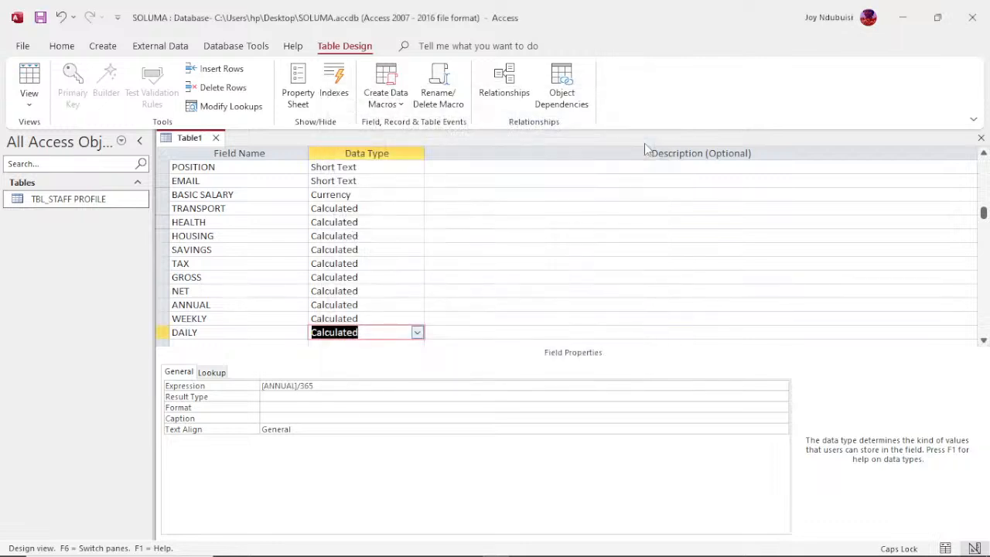
Add a PAYMENT RECEIPT field below DAILY with the Attachment data type
{"action": "left_click", "coordinate": [983, 341]}
{"action": "left_click", "coordinate": [983, 340]}
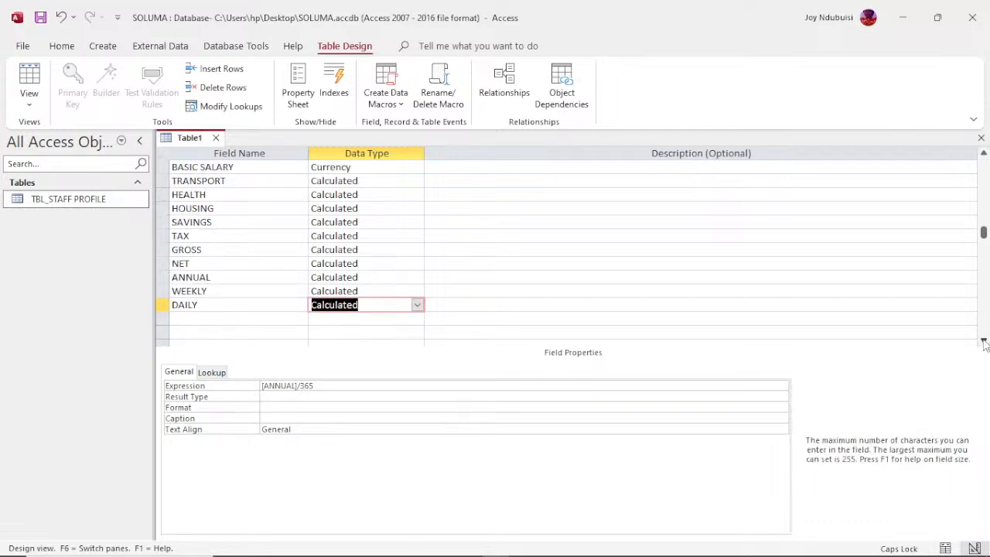
{"action": "left_click", "coordinate": [983, 341]}
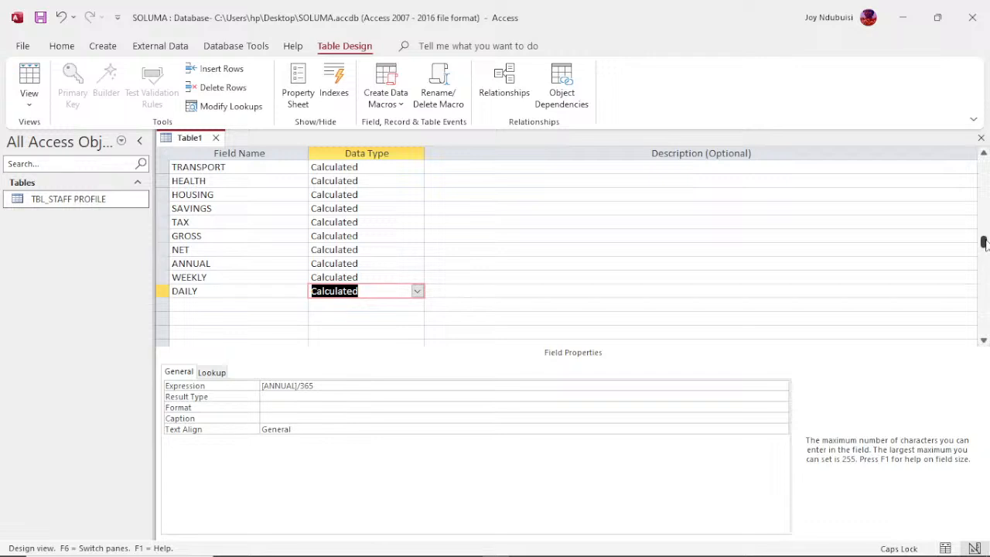
{"action": "left_click", "coordinate": [199, 305]}
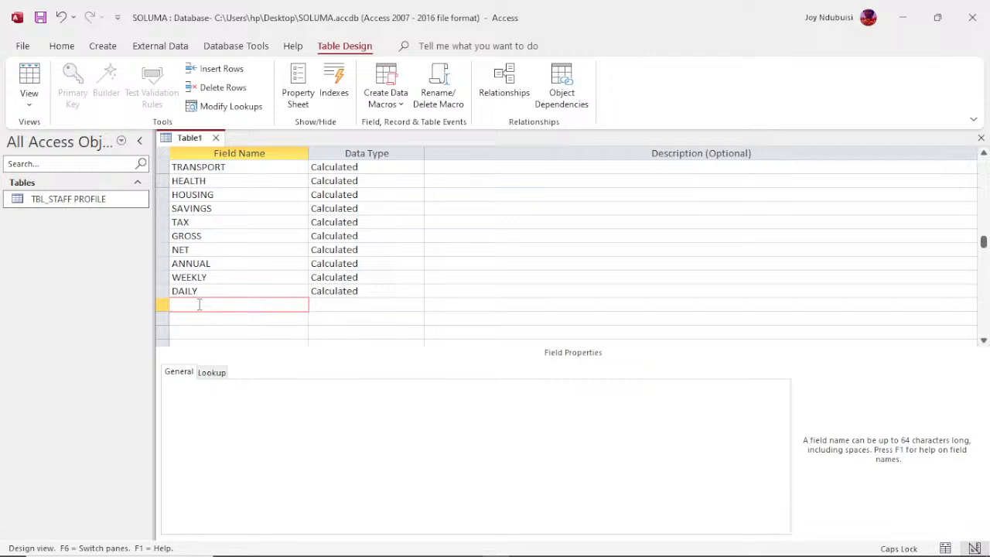
{"action": "type", "text": "PAYMENT RECEIPT"}
{"action": "left_click", "coordinate": [417, 304]}
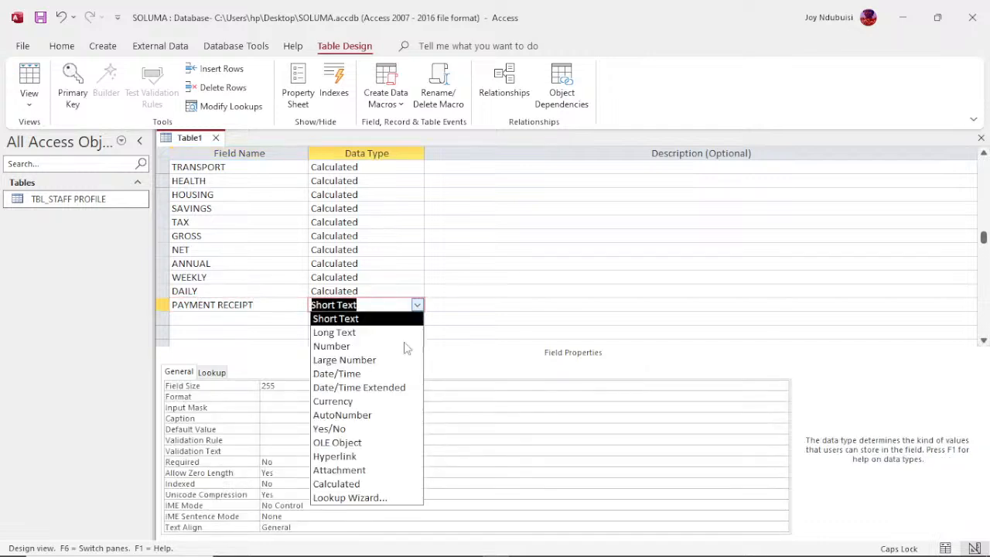
{"action": "left_click", "coordinate": [371, 470]}
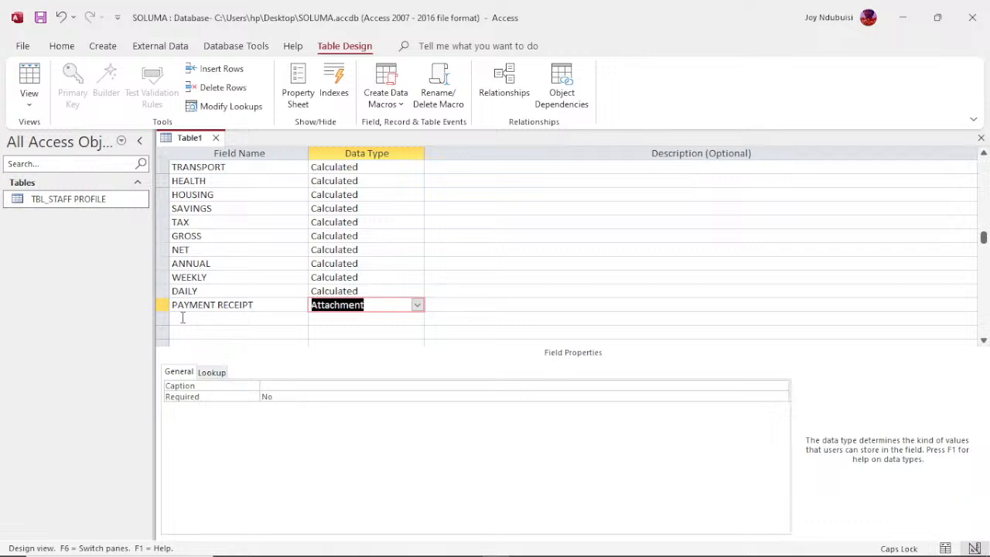
Add a field named ACCOUNT TYPE below PAYMENT RECEIPT, keeping the Short Text data type
{"action": "left_click", "coordinate": [183, 317]}
{"action": "type", "text": "CC"}
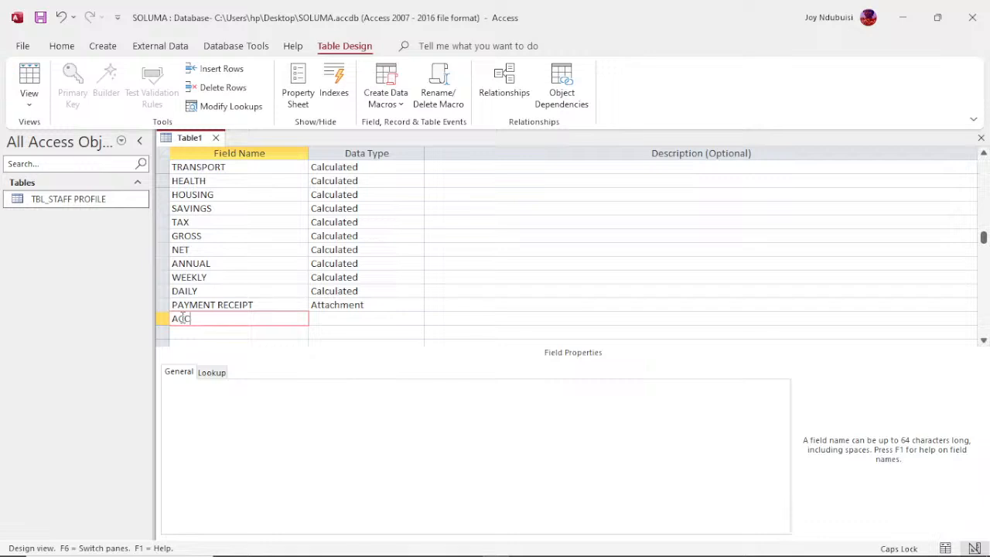
{"action": "type", "text": "OUNT TYPR"}
{"action": "key", "text": "BackSpace"}
{"action": "type", "text": "E"}
{"action": "left_click", "coordinate": [417, 318]}
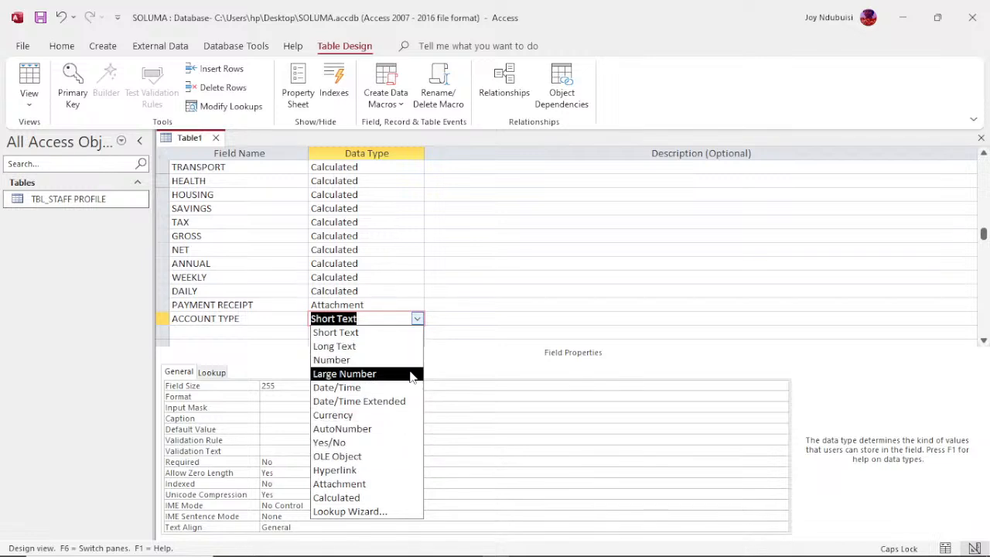
Make the ACCOUNT TYPE lookup a Combo Box with a Value List row source of SAVINGS, CURRENT
{"action": "left_click", "coordinate": [215, 375]}
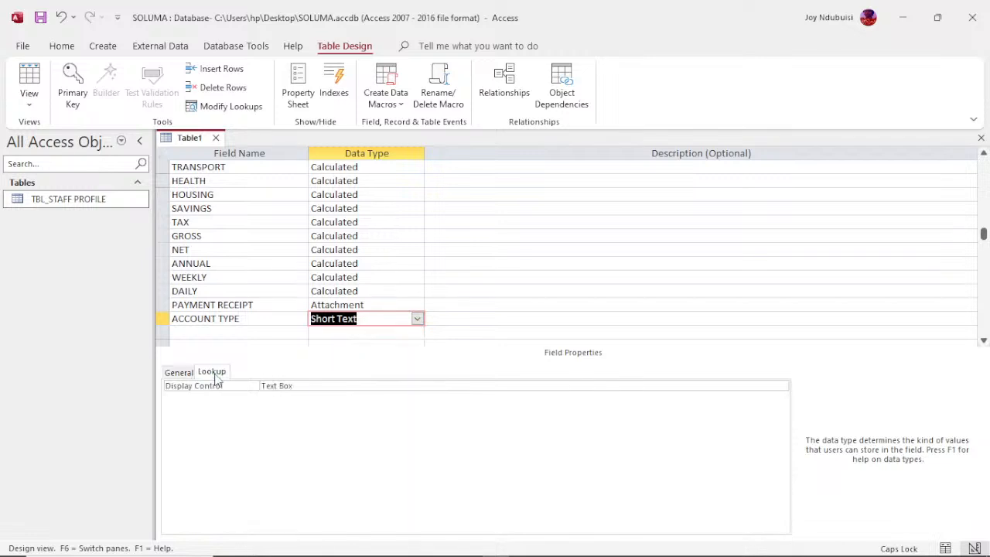
{"action": "left_click", "coordinate": [314, 385]}
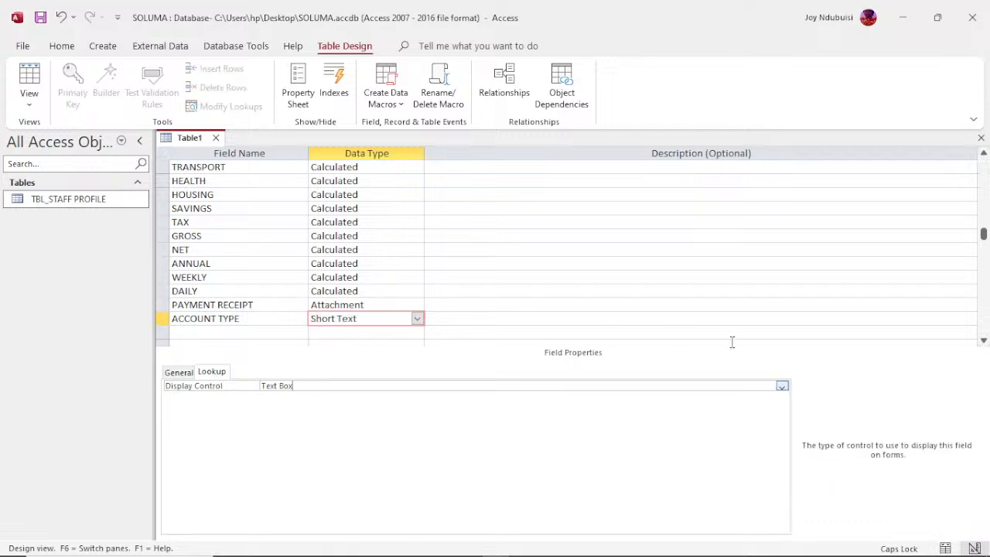
{"action": "left_click", "coordinate": [783, 386]}
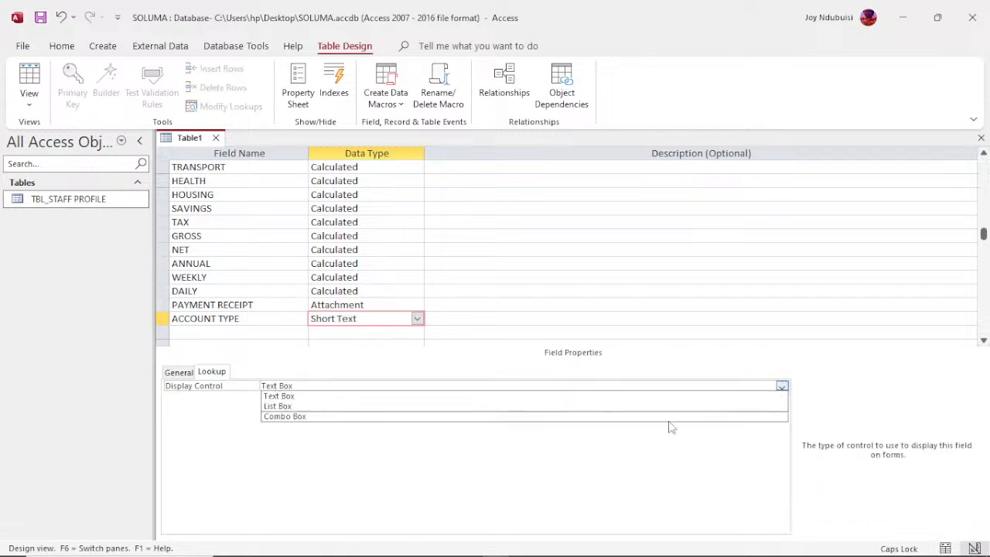
{"action": "left_click", "coordinate": [449, 418]}
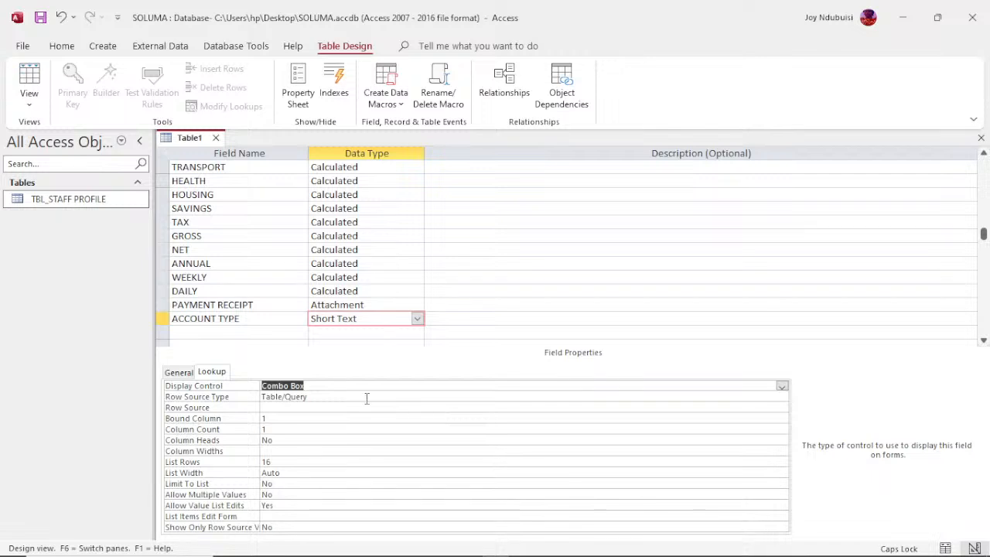
{"action": "left_click", "coordinate": [782, 397]}
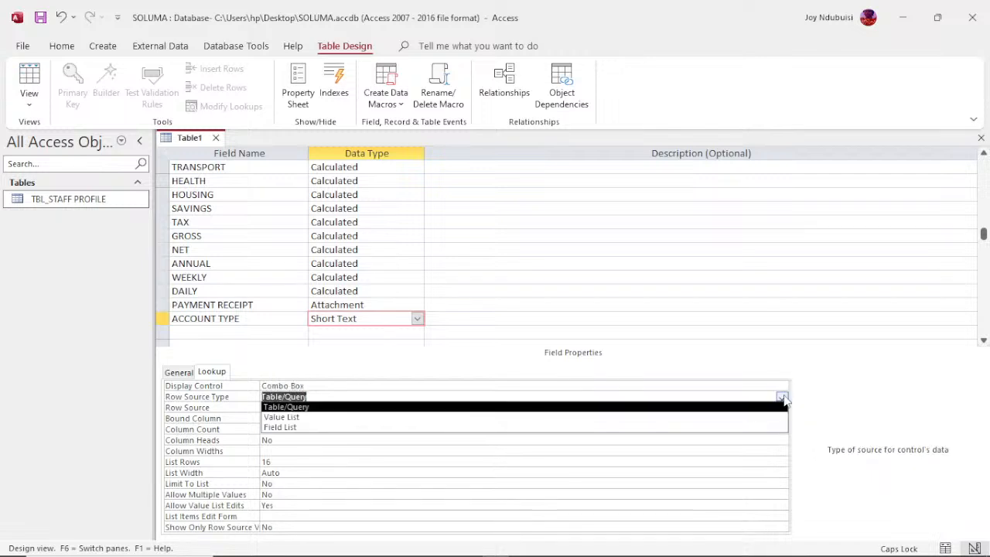
{"action": "left_click", "coordinate": [768, 418]}
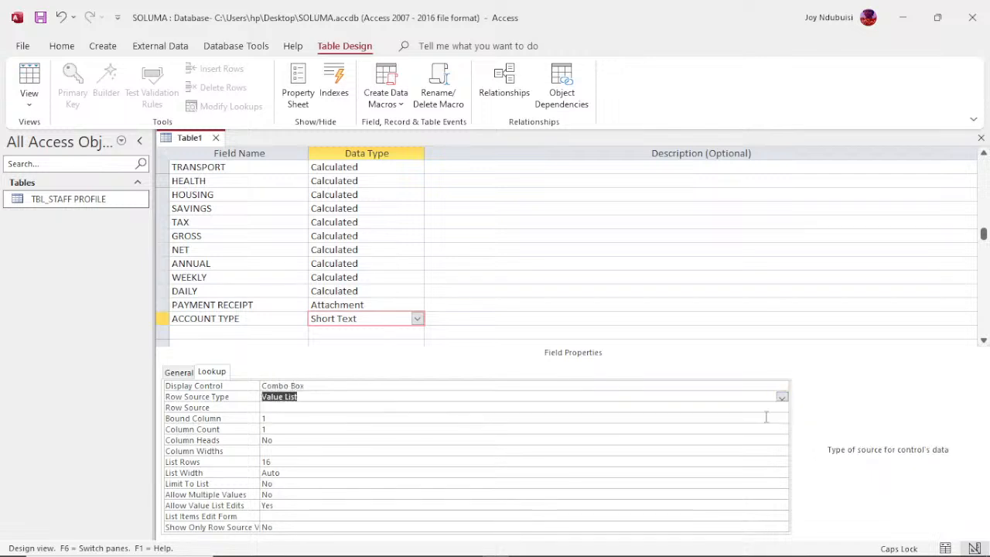
{"action": "left_click", "coordinate": [315, 407]}
{"action": "type", "text": "SA"}
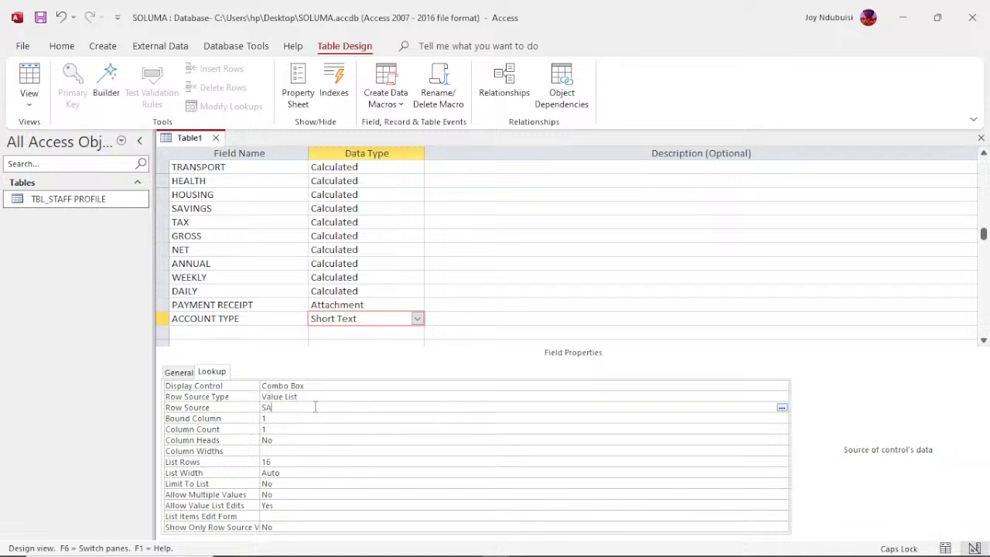
{"action": "type", "text": "VINGS, CURRENT"}
{"action": "left_click", "coordinate": [274, 335]}
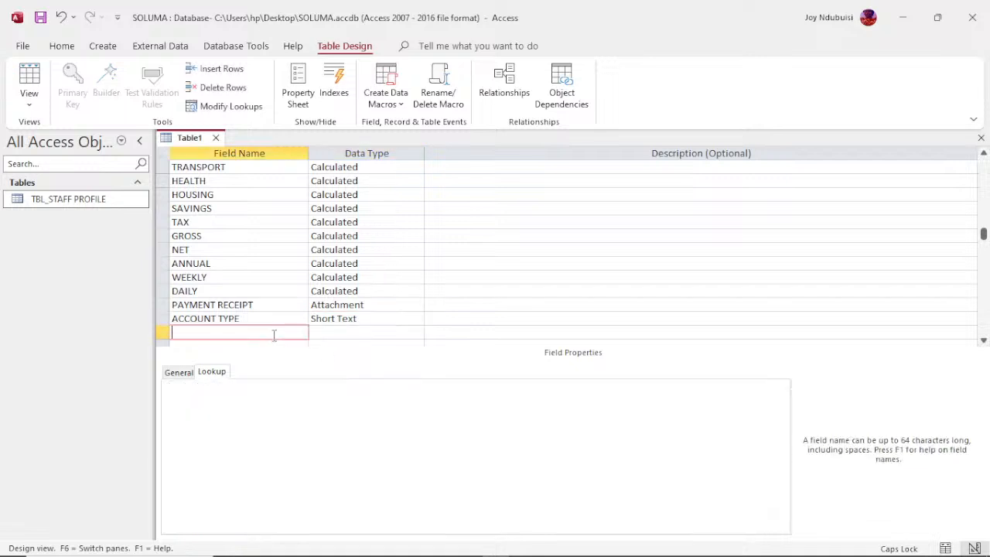
Close the table design and save the table as TBL_STAFF PAYROLL
{"action": "left_click", "coordinate": [217, 139]}
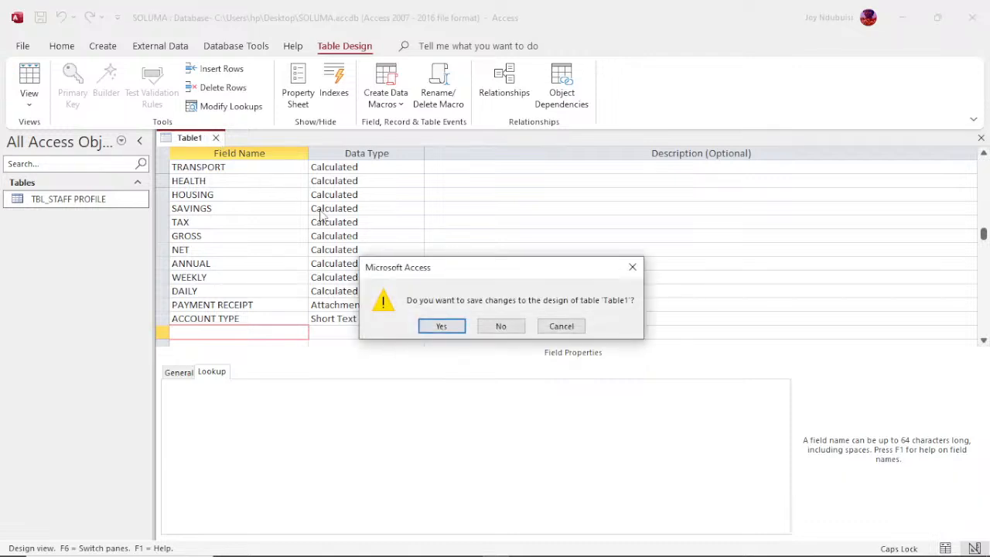
{"action": "left_click", "coordinate": [441, 328]}
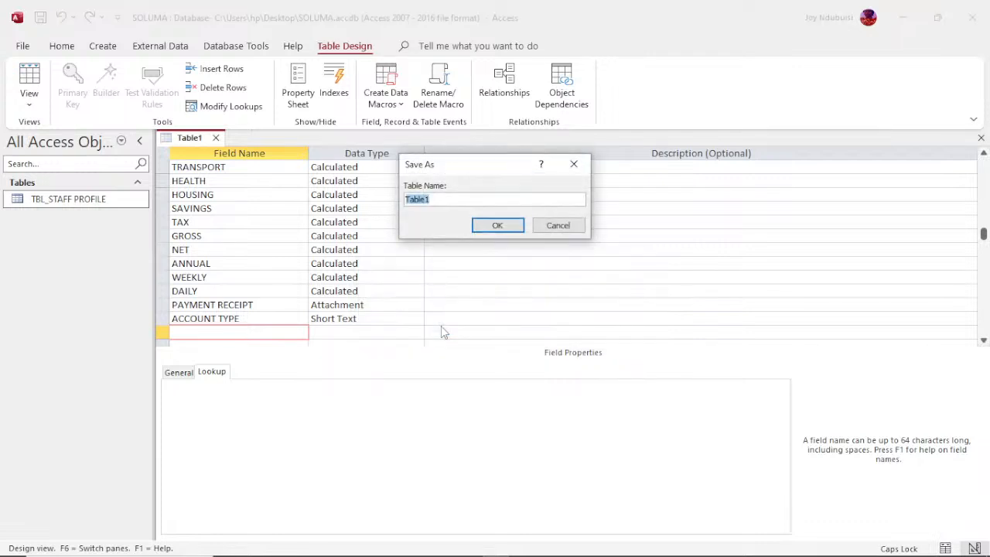
{"action": "type", "text": "TBL_STAFF PAYROLL"}
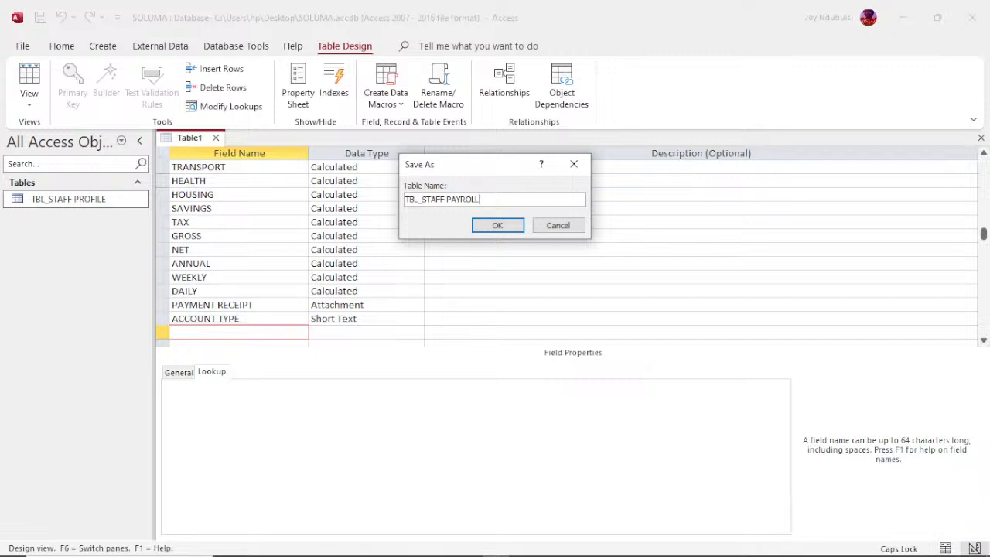
{"action": "left_click", "coordinate": [495, 227]}
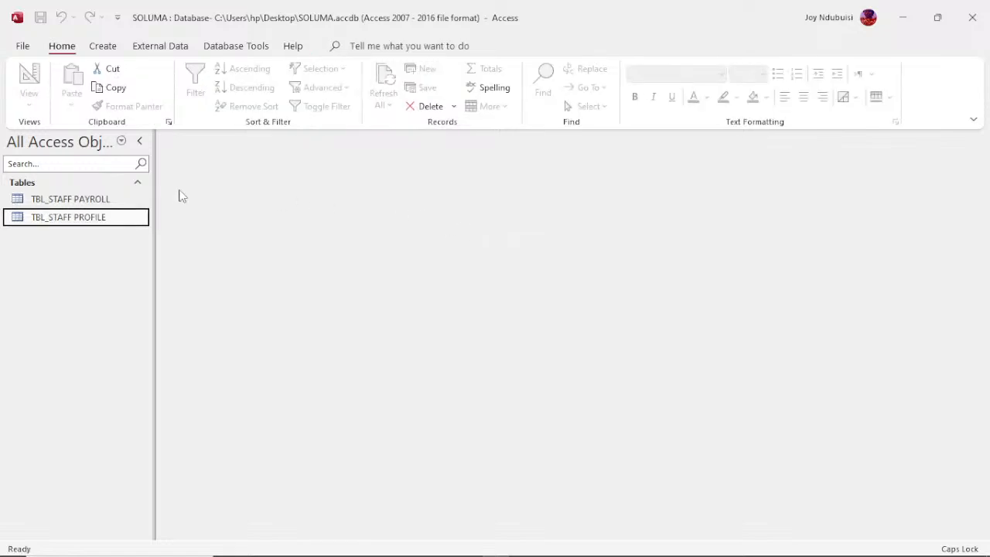
Open the TBL_STAFF PAYROLL table and enter a basic salary of 62000 in the first record
{"action": "double_click", "coordinate": [75, 201]}
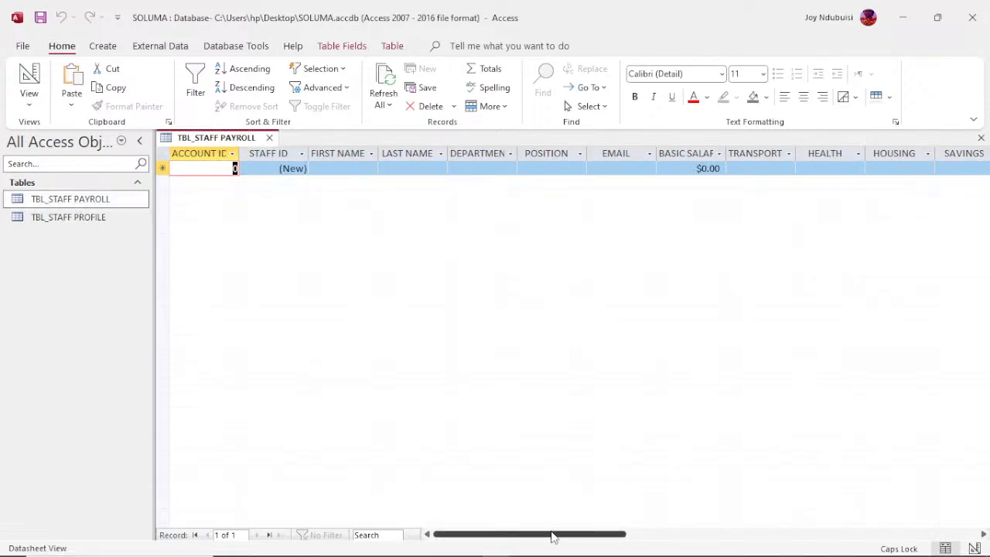
{"action": "left_click_drag", "start_coordinate": [552, 537], "coordinate": [626, 534]}
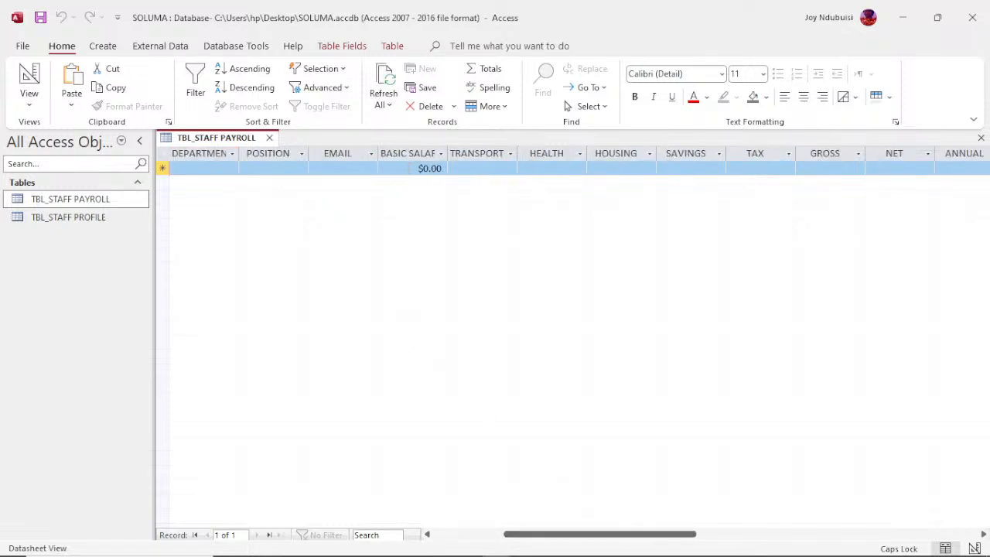
{"action": "left_click", "coordinate": [410, 169]}
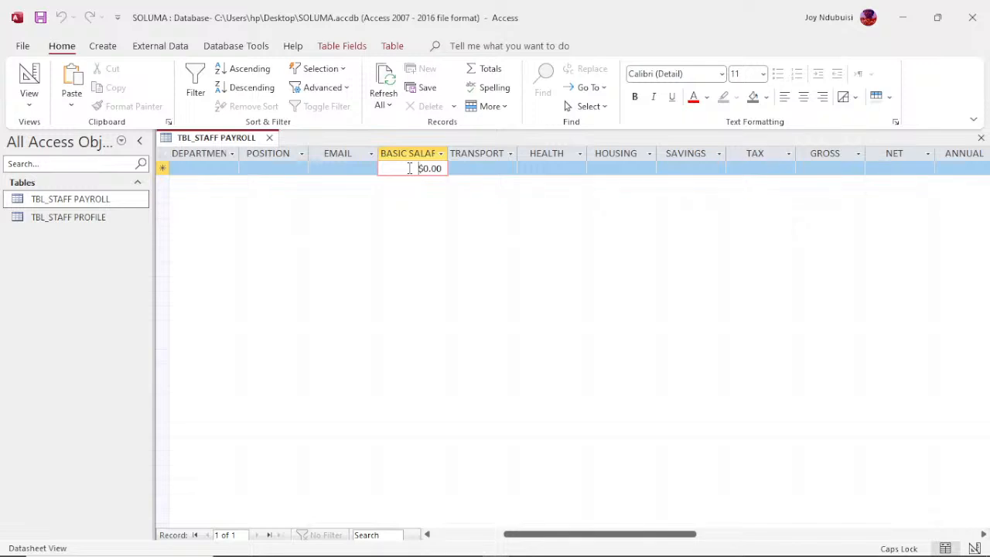
{"action": "type", "text": "62"}
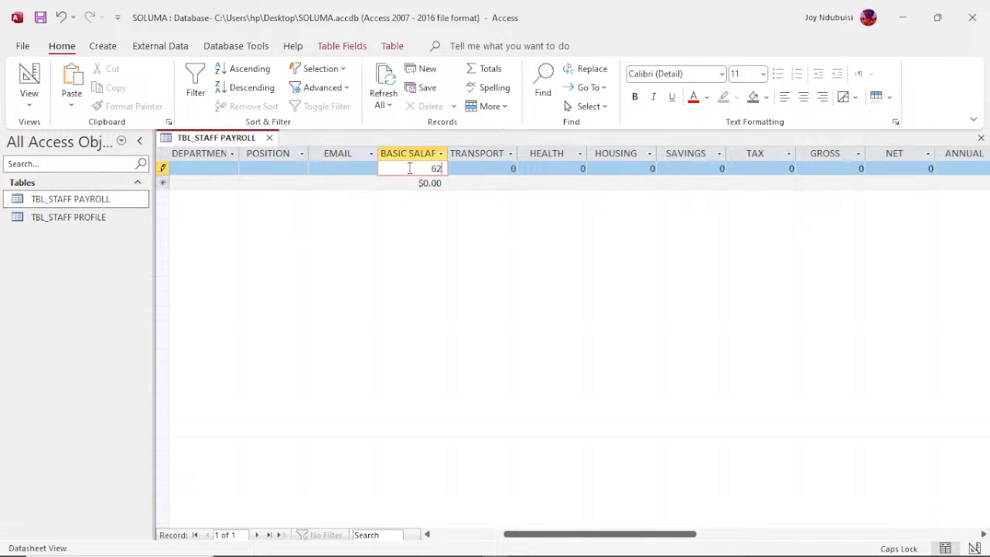
{"action": "type", "text": "000"}
{"action": "left_click", "coordinate": [343, 168]}
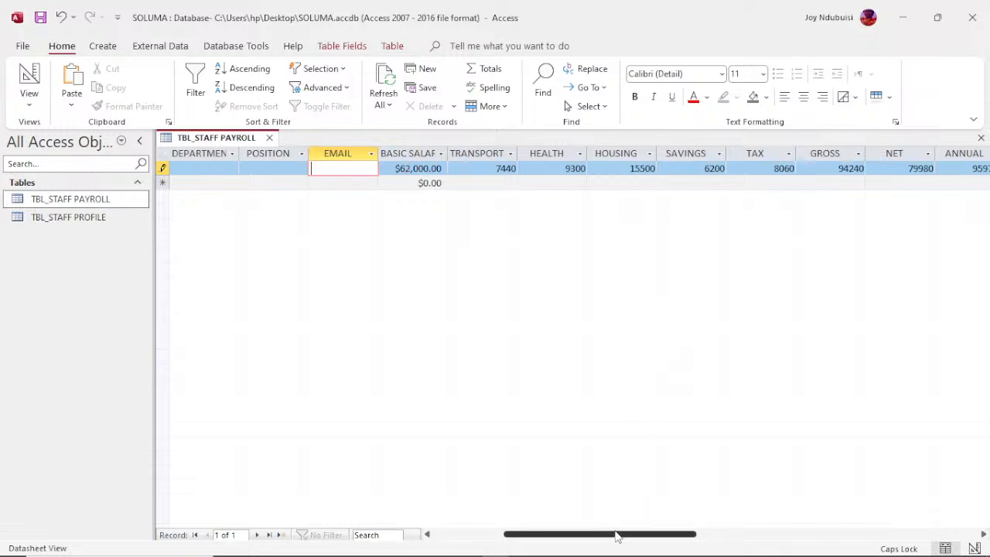
Fit the WEEKLY column's width to its contents, then close TBL_STAFF PAYROLL and save the layout changes
{"action": "left_click_drag", "start_coordinate": [616, 535], "coordinate": [665, 540]}
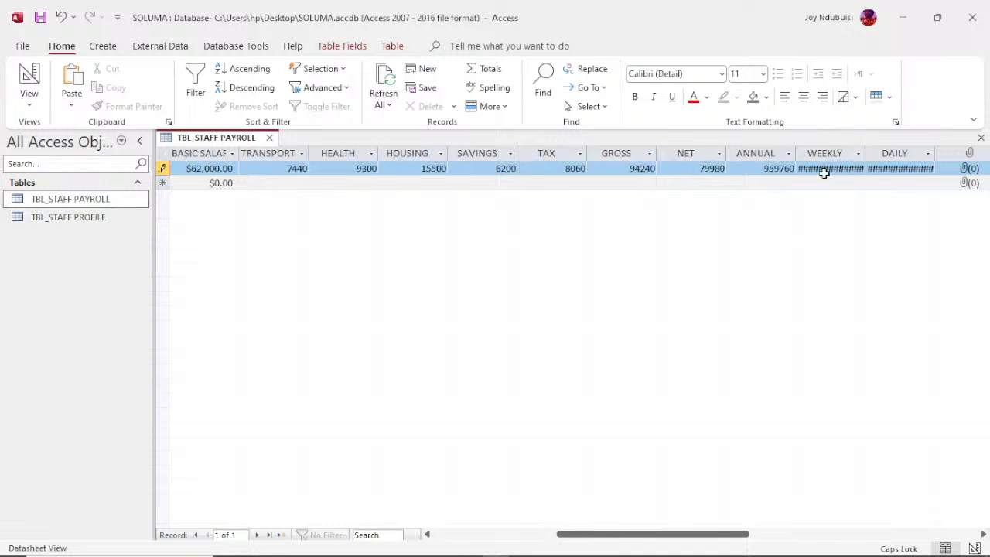
{"action": "double_click", "coordinate": [865, 157]}
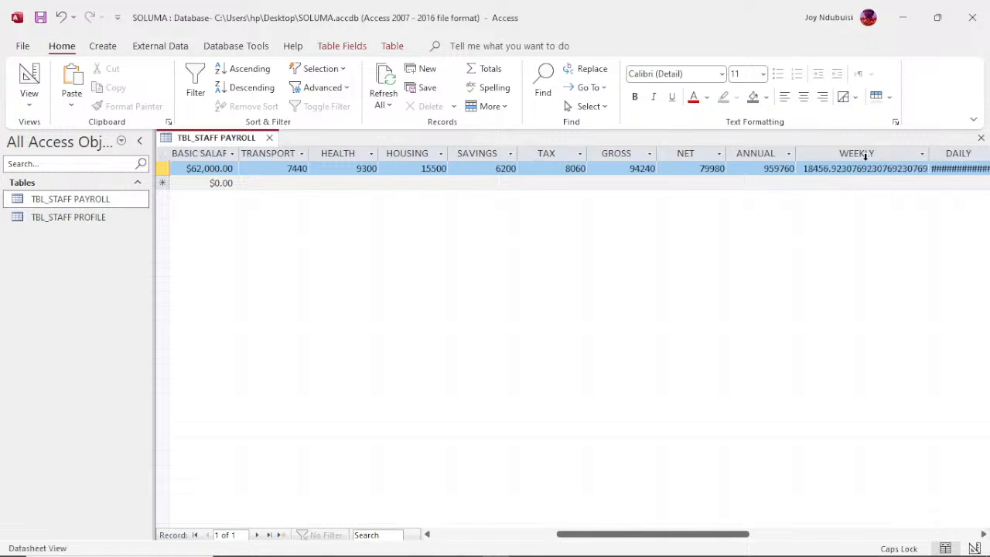
{"action": "mouse_move", "coordinate": [986, 534]}
{"action": "left_click", "coordinate": [983, 534]}
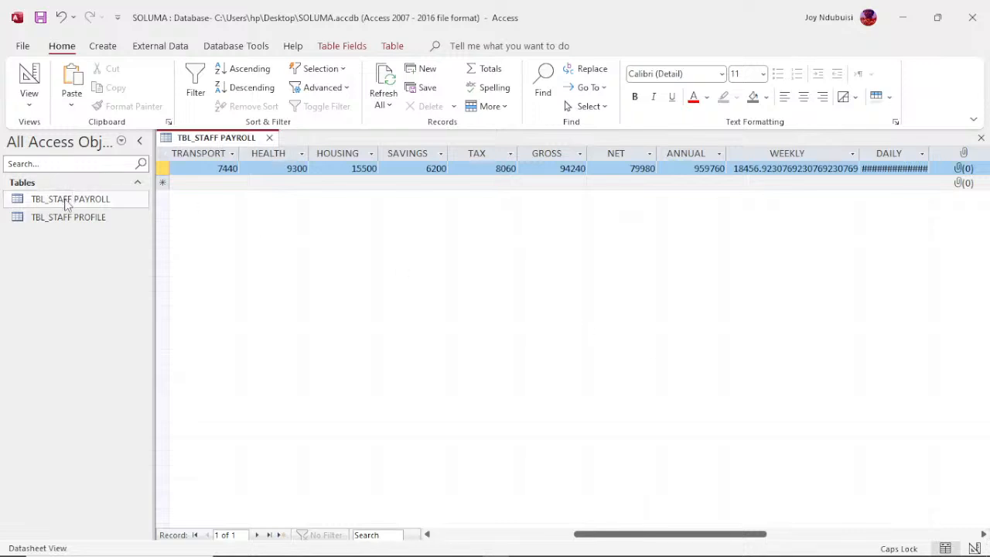
{"action": "left_click", "coordinate": [270, 137]}
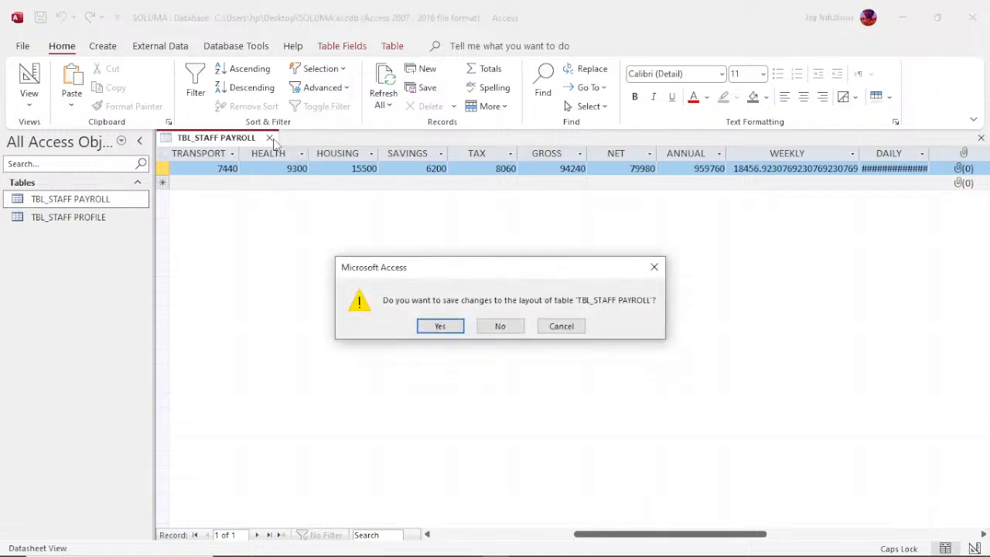
{"action": "left_click", "coordinate": [439, 327]}
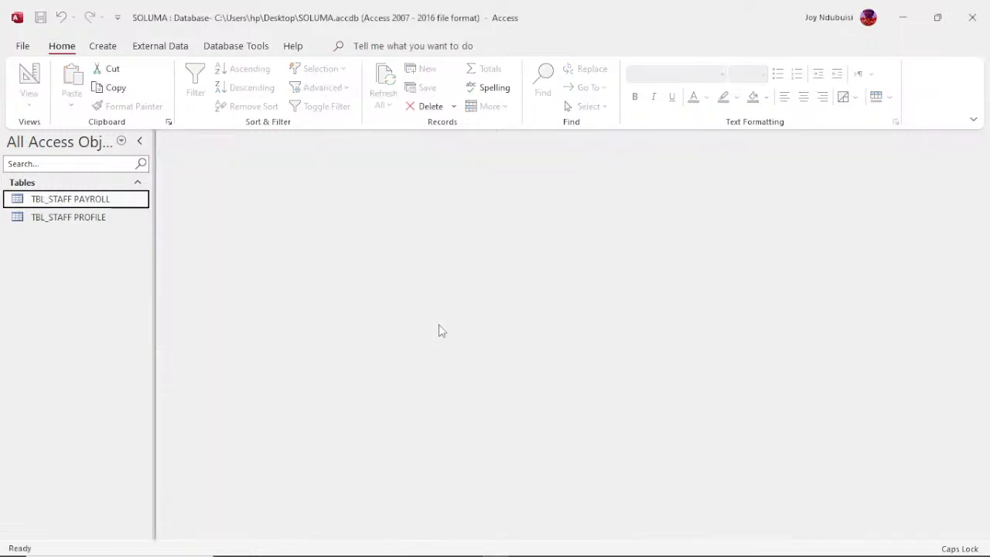
Open TBL_STAFF PAYROLL in Design View and set the WEEKLY field's format to Currency
{"action": "right_click", "coordinate": [90, 205]}
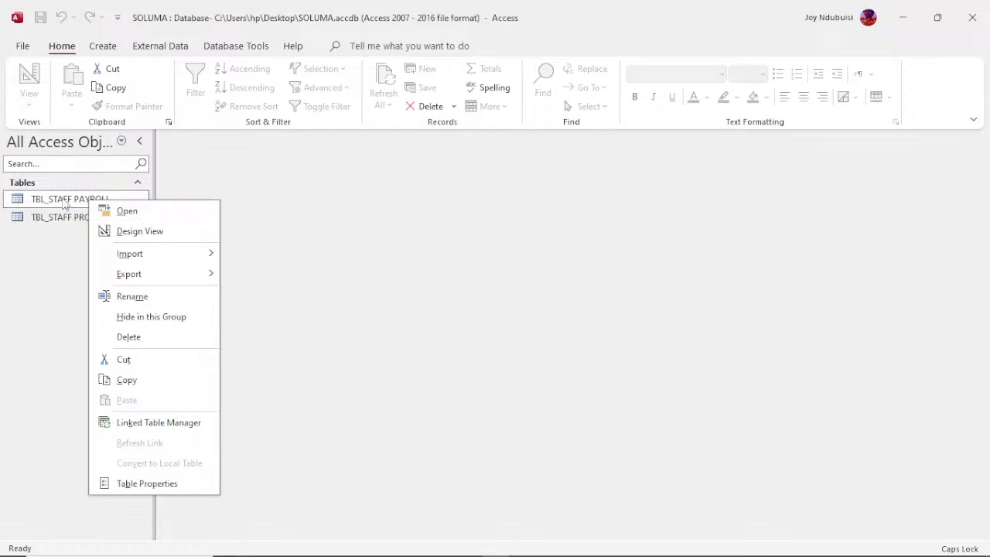
{"action": "left_click", "coordinate": [133, 233]}
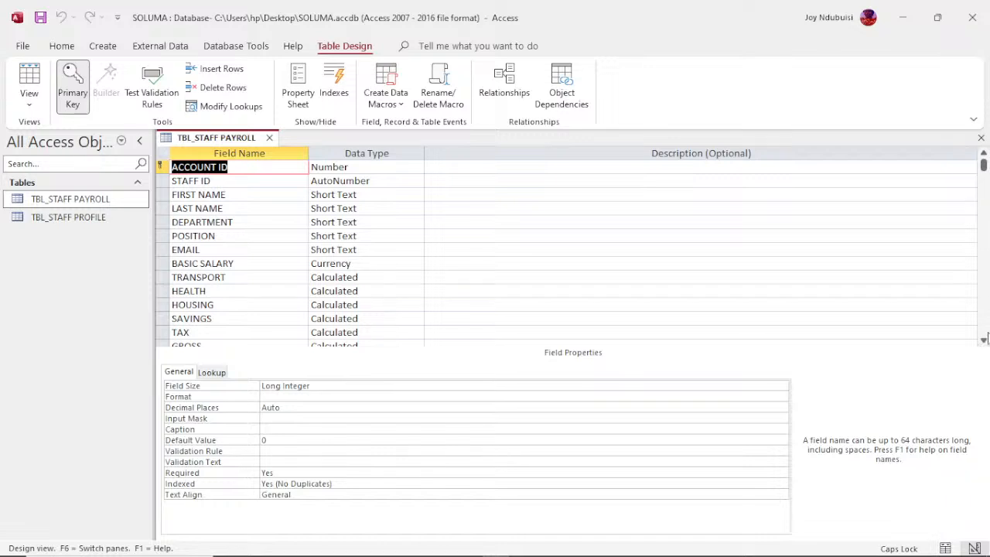
{"action": "left_click", "coordinate": [984, 341]}
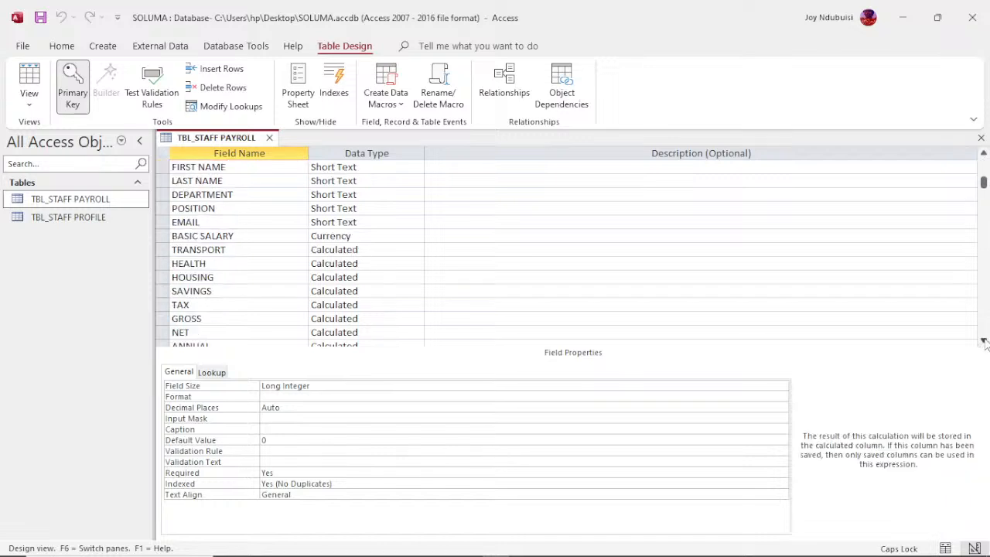
{"action": "left_click", "coordinate": [984, 341]}
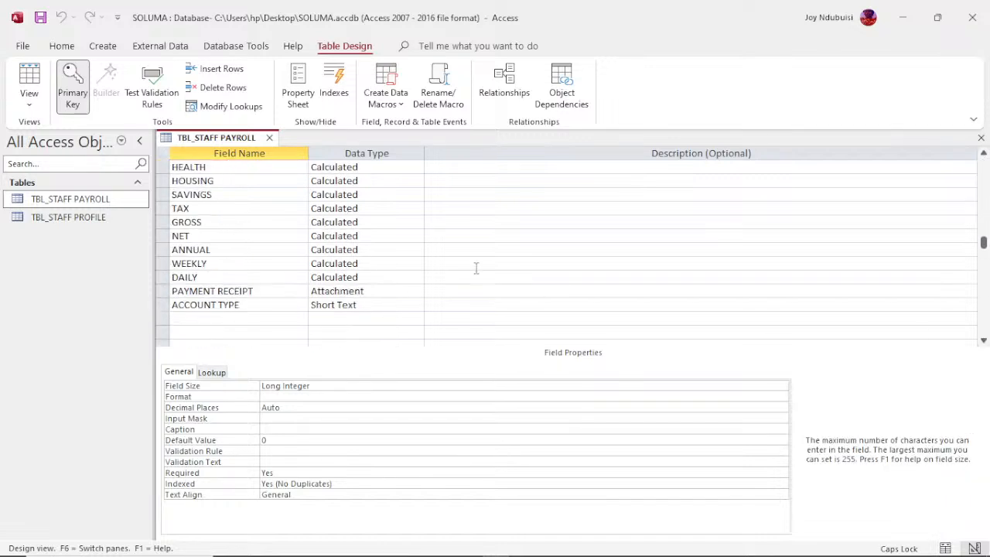
{"action": "left_click", "coordinate": [351, 263]}
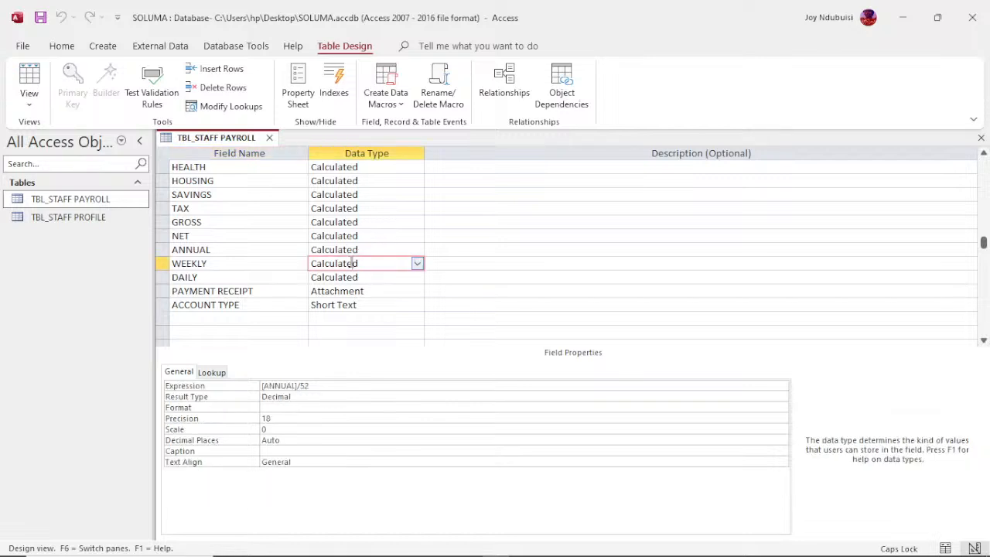
{"action": "left_click", "coordinate": [320, 396]}
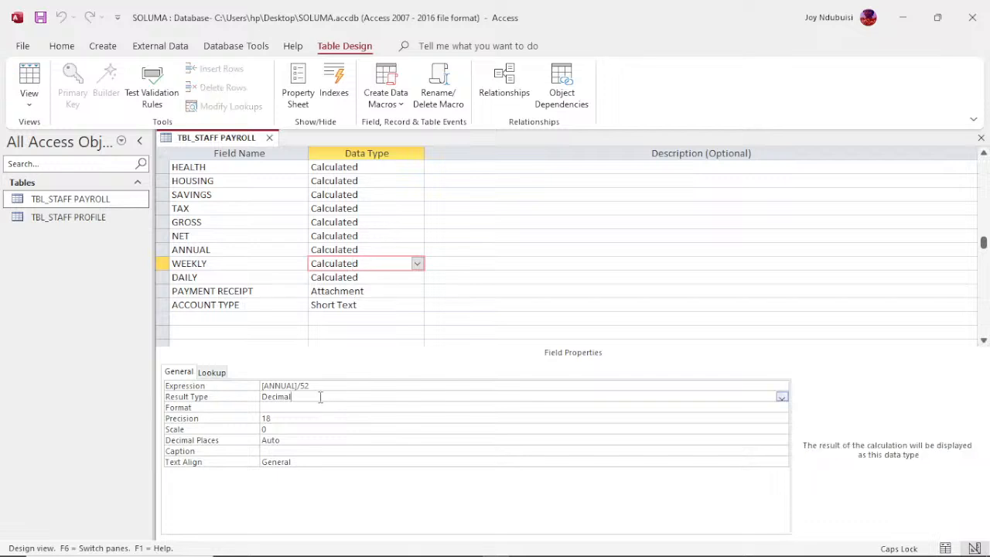
{"action": "left_click", "coordinate": [782, 398]}
{"action": "left_click", "coordinate": [360, 408]}
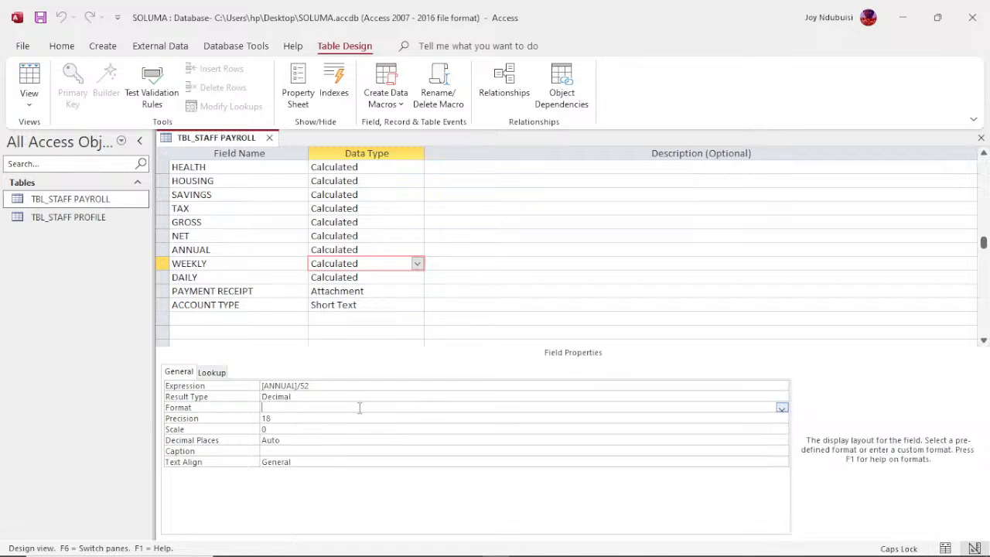
{"action": "left_click", "coordinate": [782, 409]}
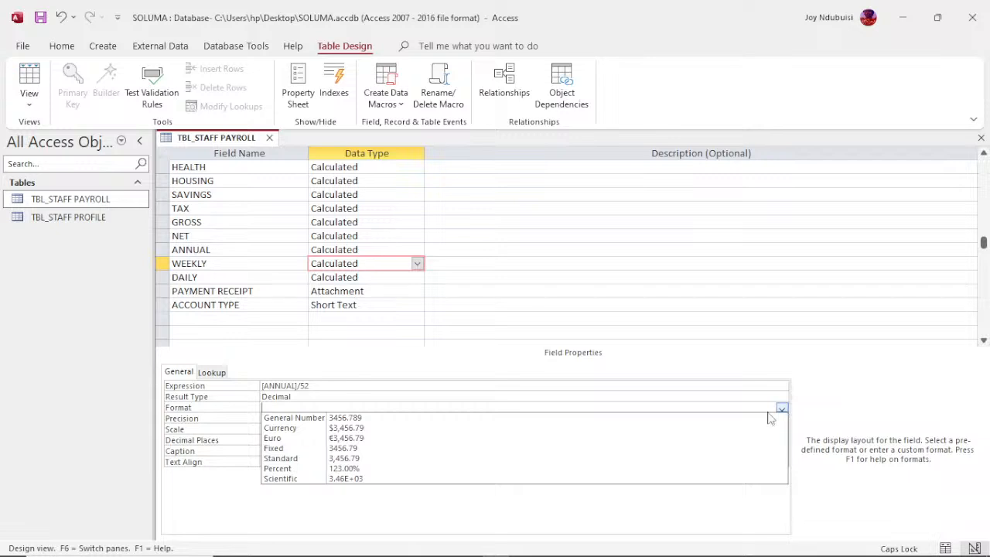
{"action": "left_click", "coordinate": [402, 428]}
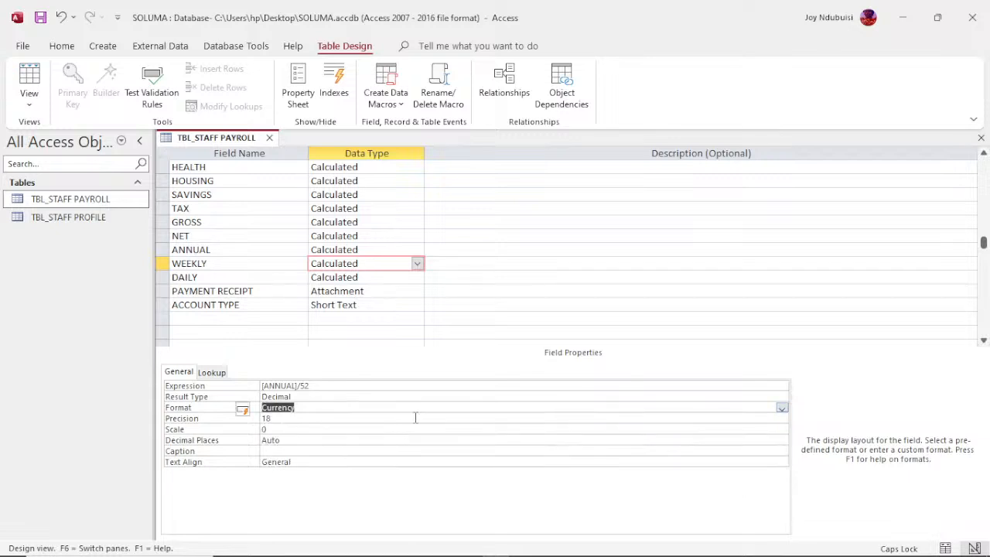
Set the WEEKLY field's decimal places to 2
{"action": "left_click", "coordinate": [416, 418]}
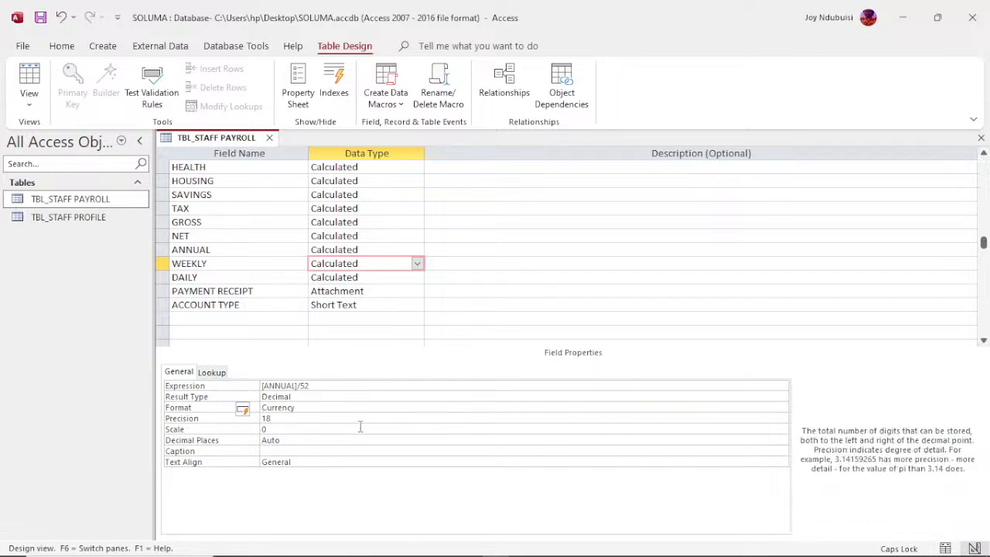
{"action": "left_click", "coordinate": [381, 442]}
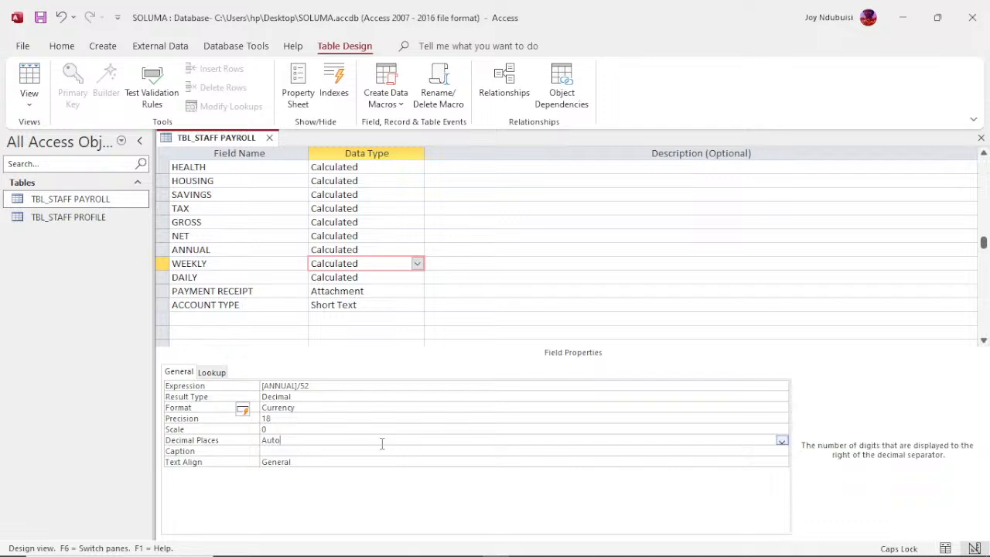
{"action": "left_click", "coordinate": [782, 441]}
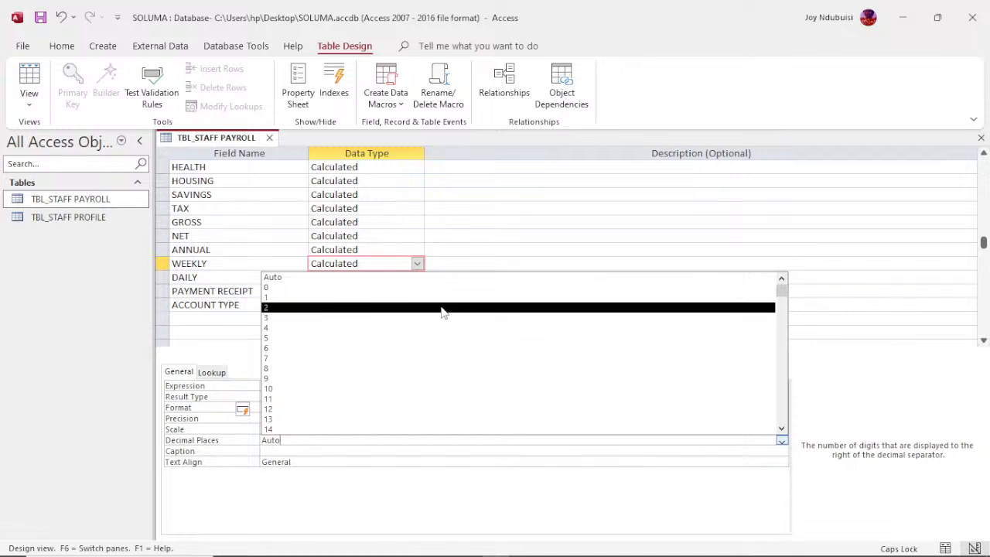
{"action": "left_click", "coordinate": [443, 308]}
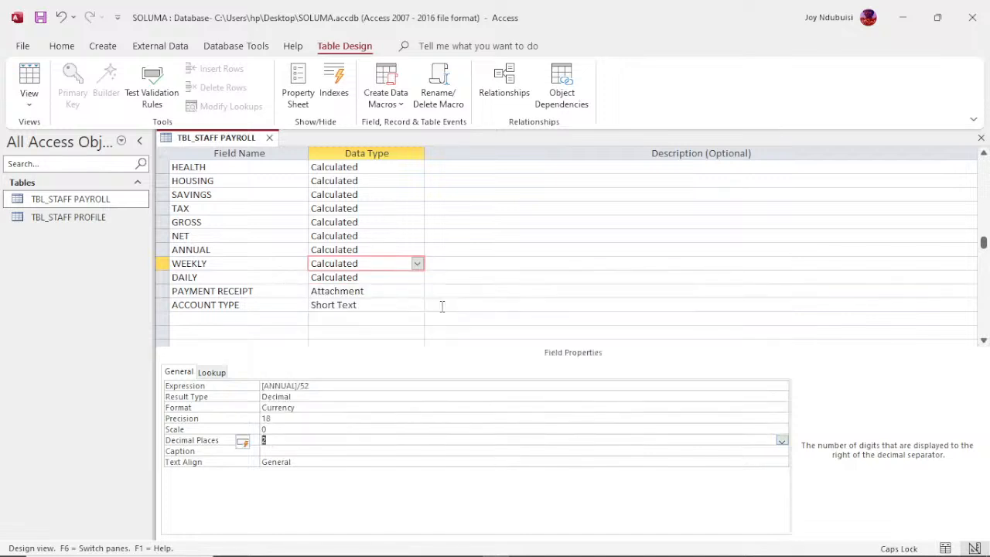
Keep Decimal as the DAILY field's result type and set its format to Currency
{"action": "left_click", "coordinate": [395, 278]}
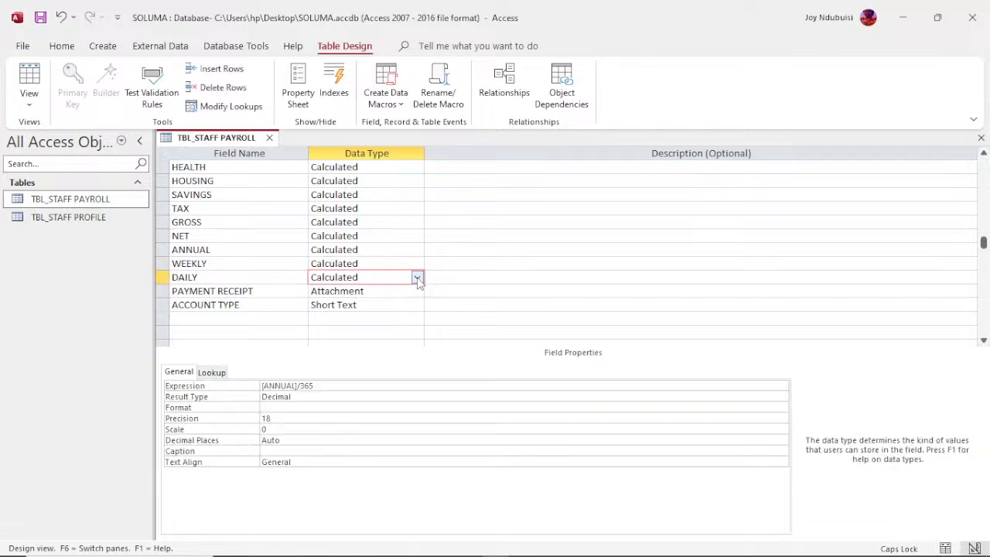
{"action": "left_click", "coordinate": [467, 397]}
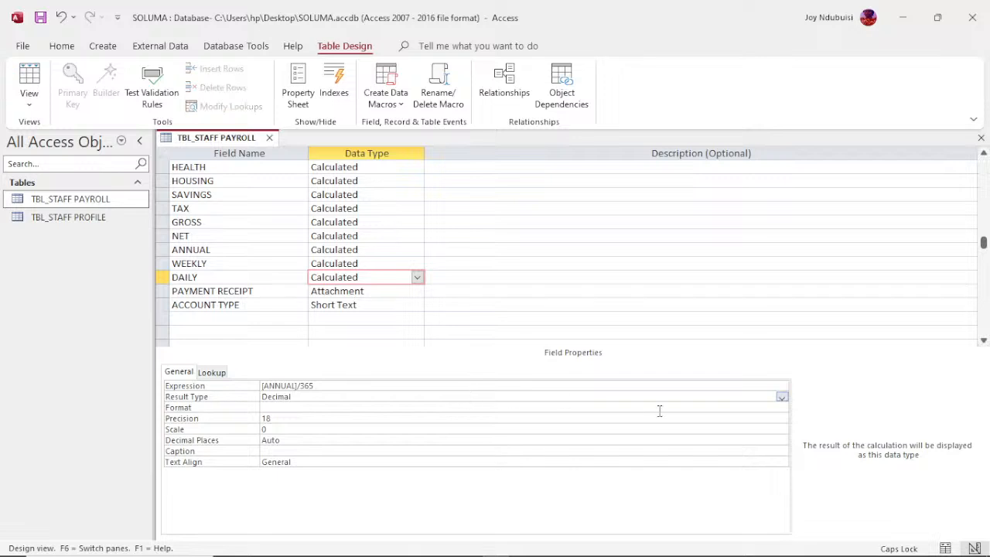
{"action": "left_click", "coordinate": [781, 398]}
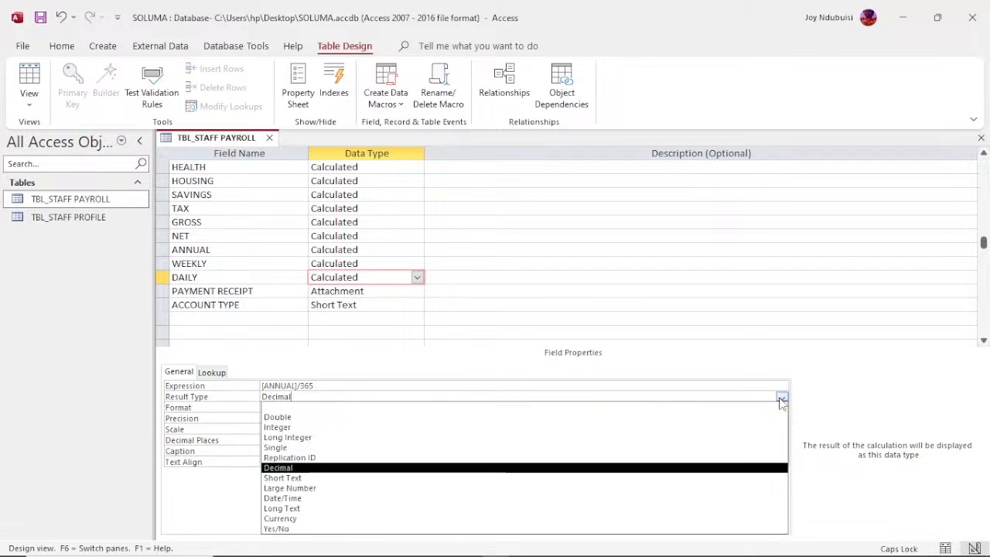
{"action": "left_click", "coordinate": [742, 469]}
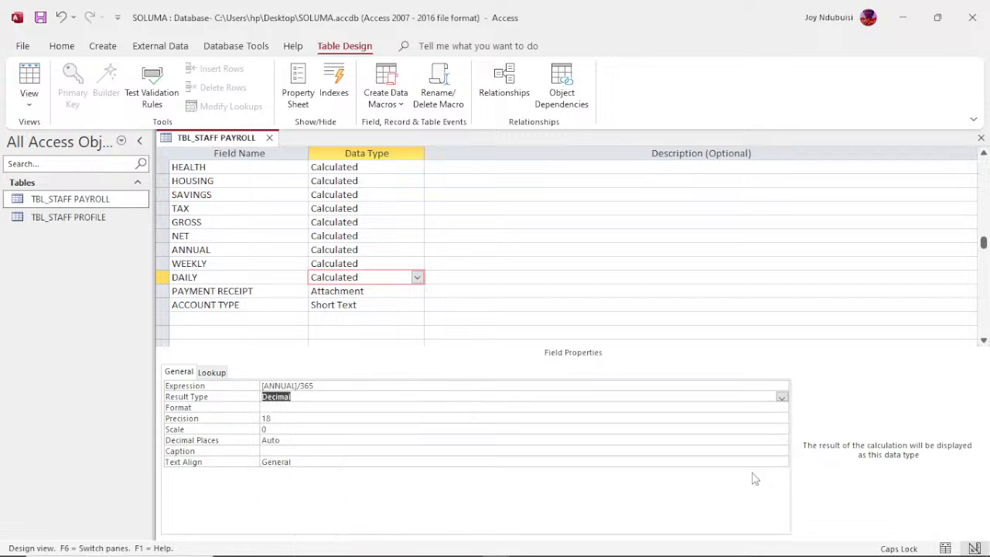
{"action": "left_click", "coordinate": [497, 408]}
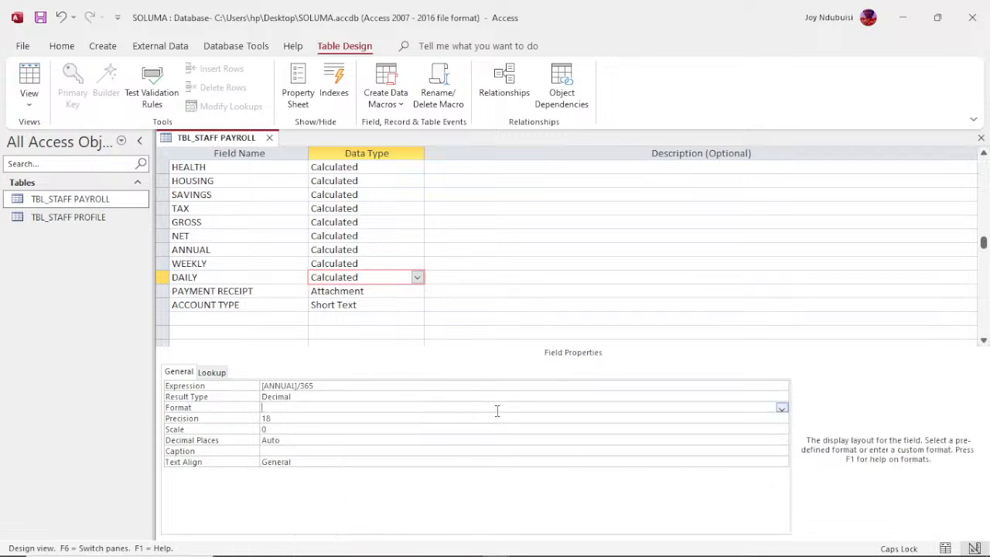
{"action": "left_click", "coordinate": [782, 408]}
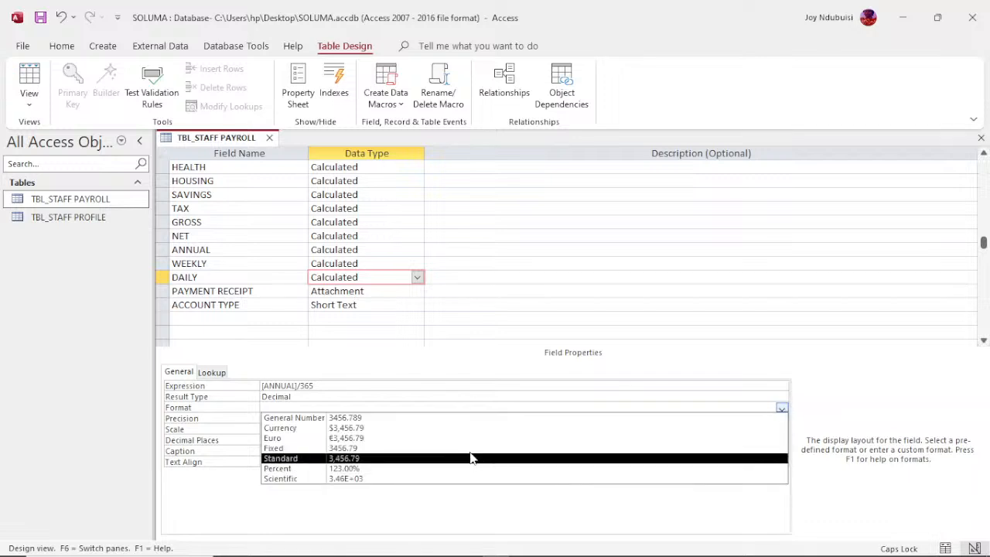
{"action": "left_click", "coordinate": [433, 429]}
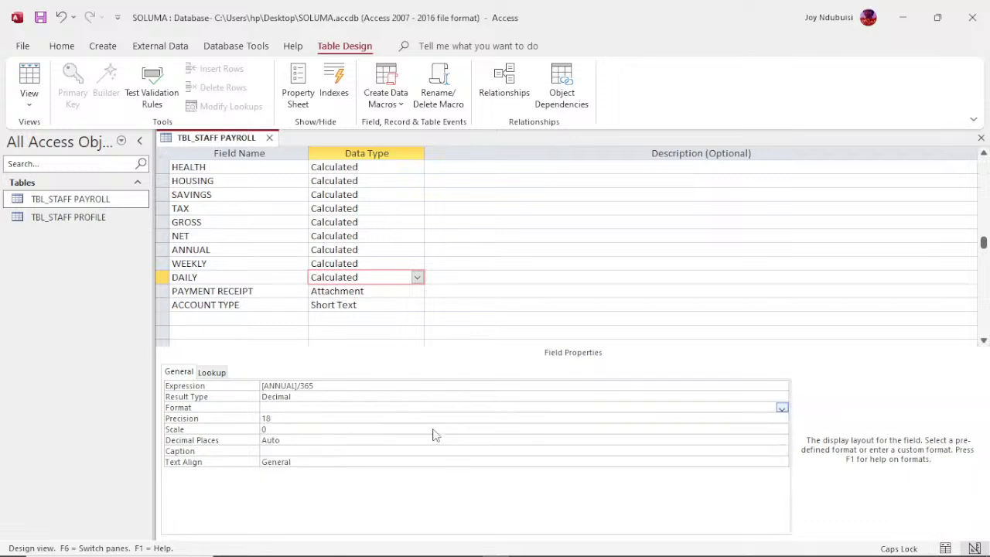
Set the DAILY field's decimal places to 2
{"action": "left_click", "coordinate": [351, 441]}
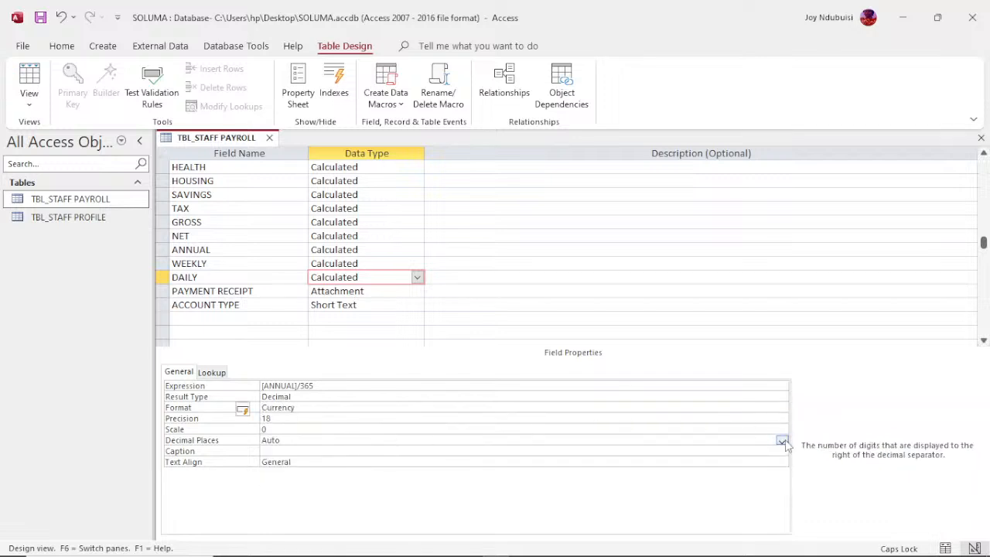
{"action": "left_click", "coordinate": [781, 441]}
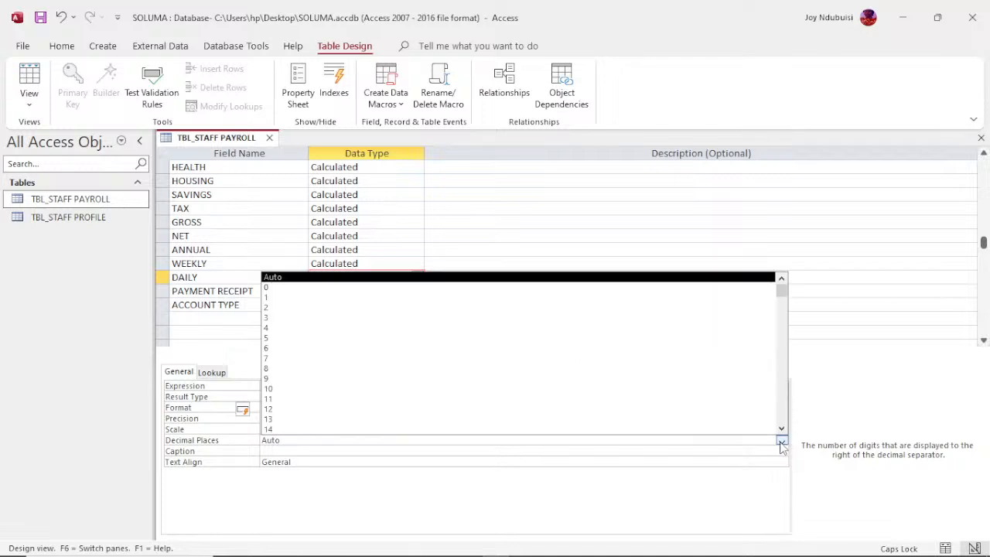
{"action": "left_click", "coordinate": [384, 308]}
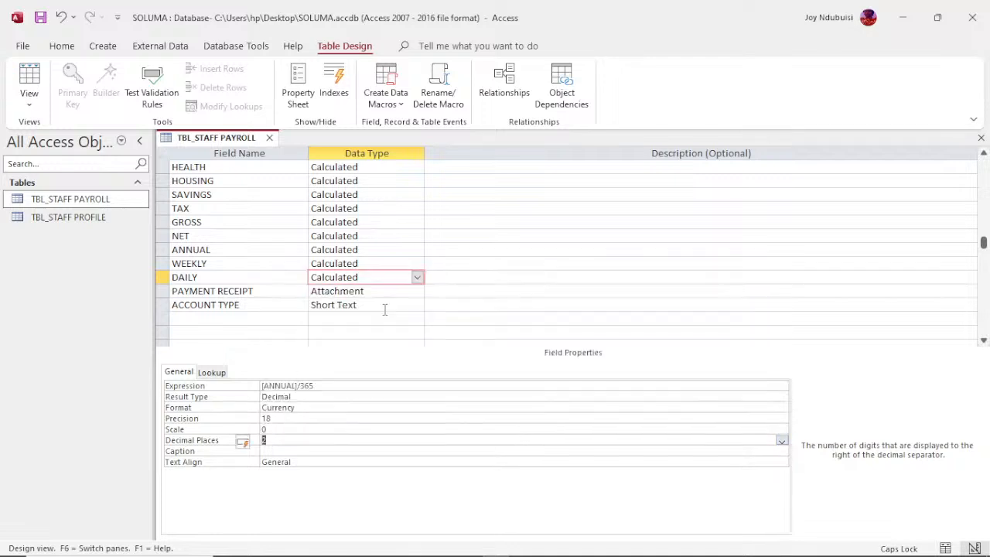
Close the table design with its changes saved, and reopen TBL_STAFF PAYROLL to check the WEEKLY and DAILY columns
{"action": "left_click", "coordinate": [270, 138]}
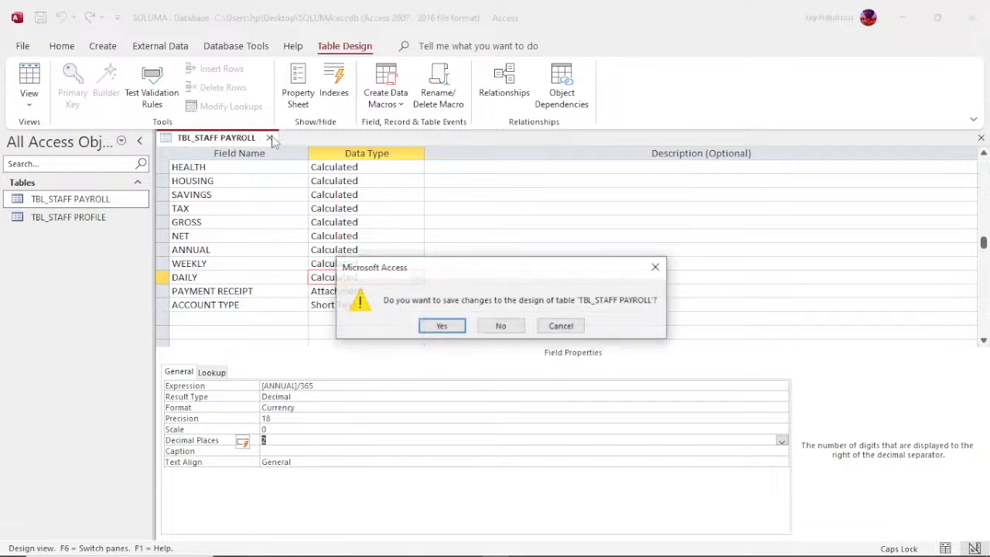
{"action": "left_click", "coordinate": [442, 327]}
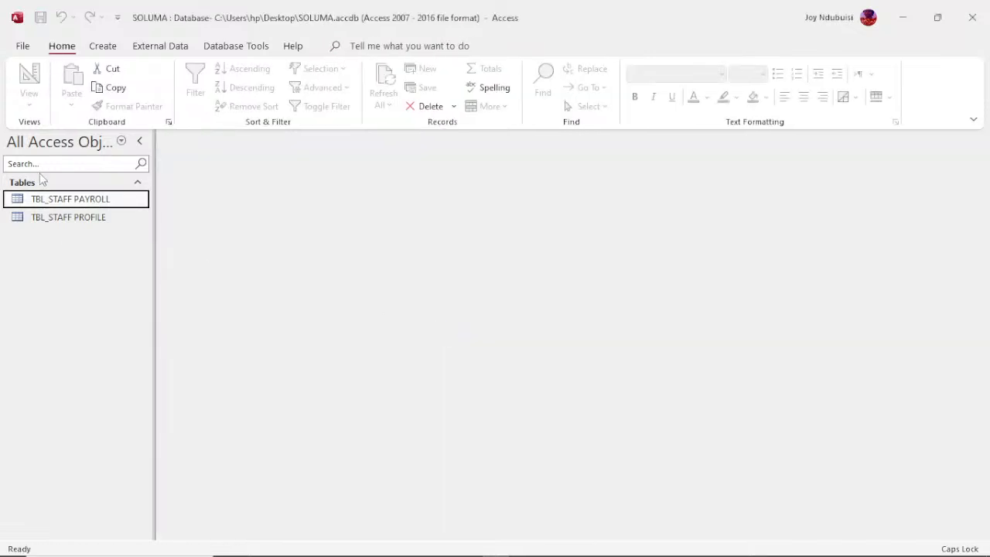
{"action": "double_click", "coordinate": [69, 202]}
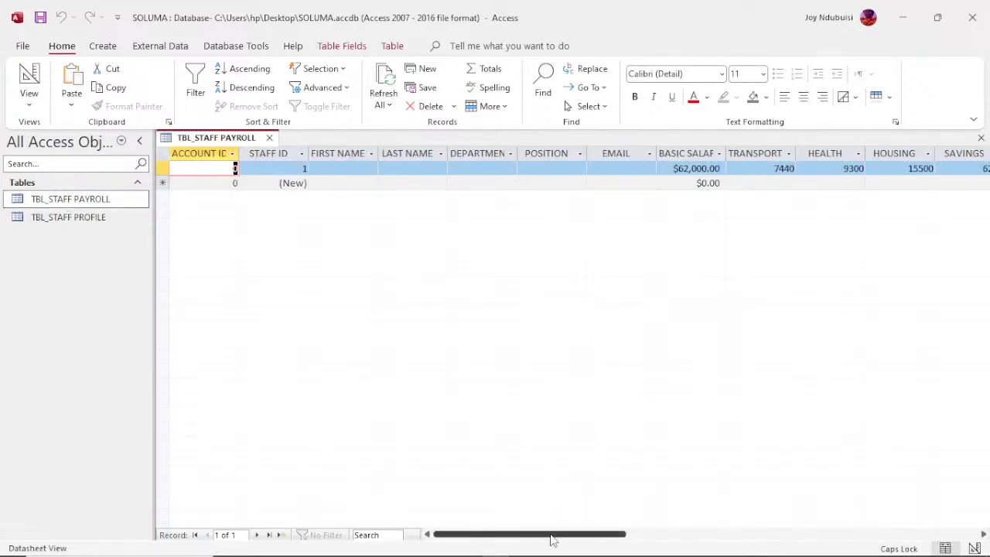
{"action": "left_click_drag", "start_coordinate": [550, 537], "coordinate": [701, 554]}
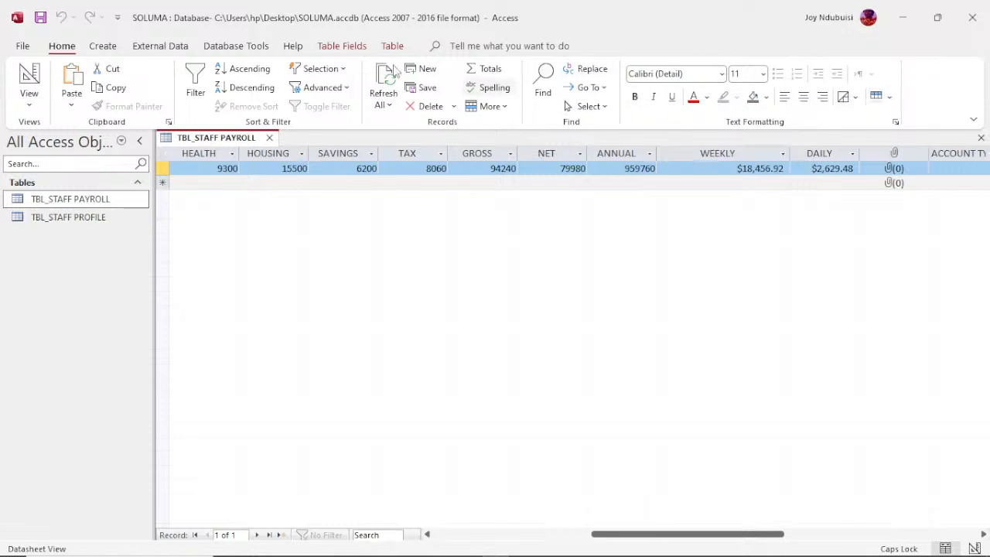
{"action": "left_click", "coordinate": [341, 48]}
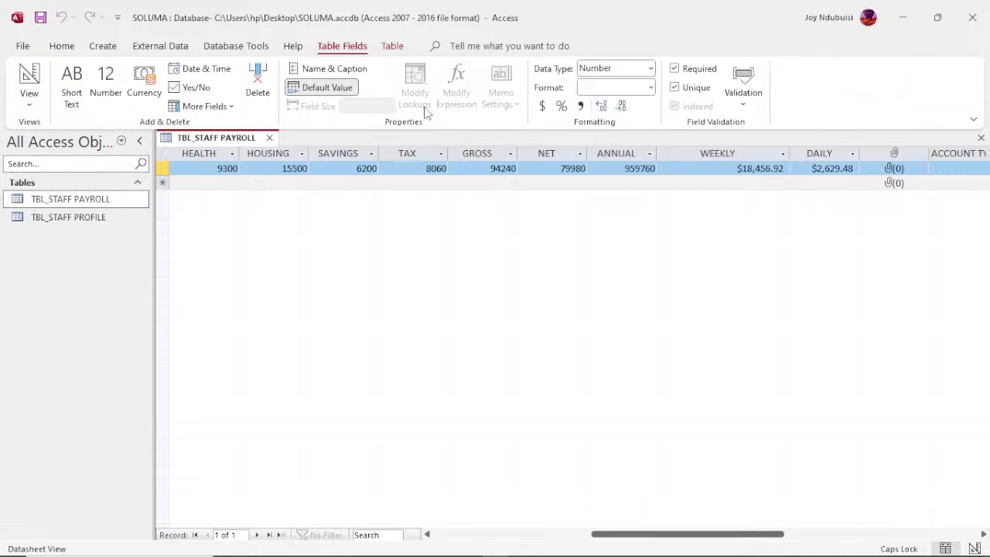
{"action": "left_click", "coordinate": [393, 46]}
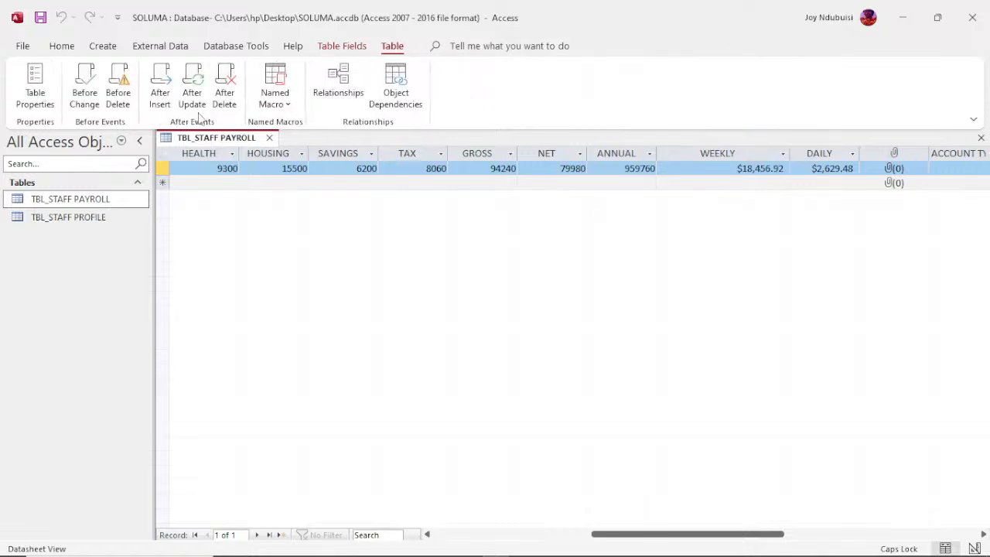